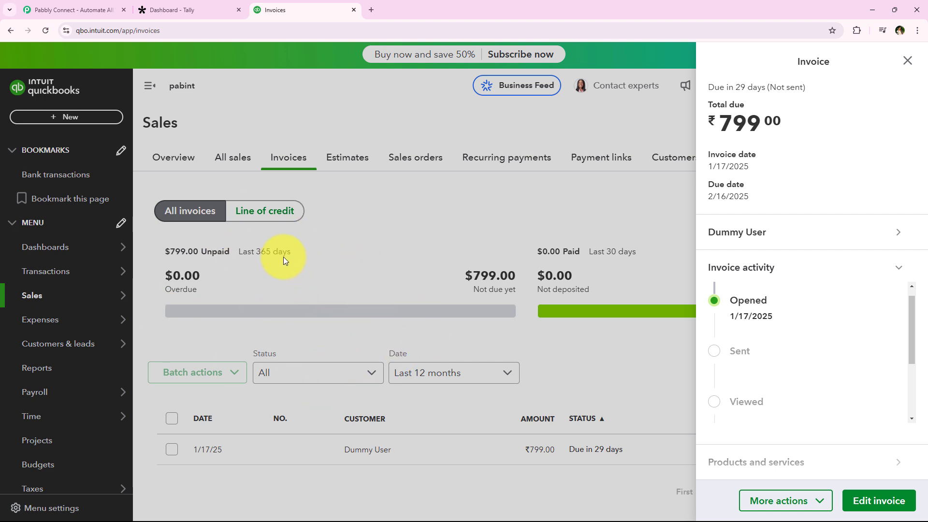
Step: Switch to the Pabbly Connect website and sign in to the existing account
click(181, 6)
click(269, 7)
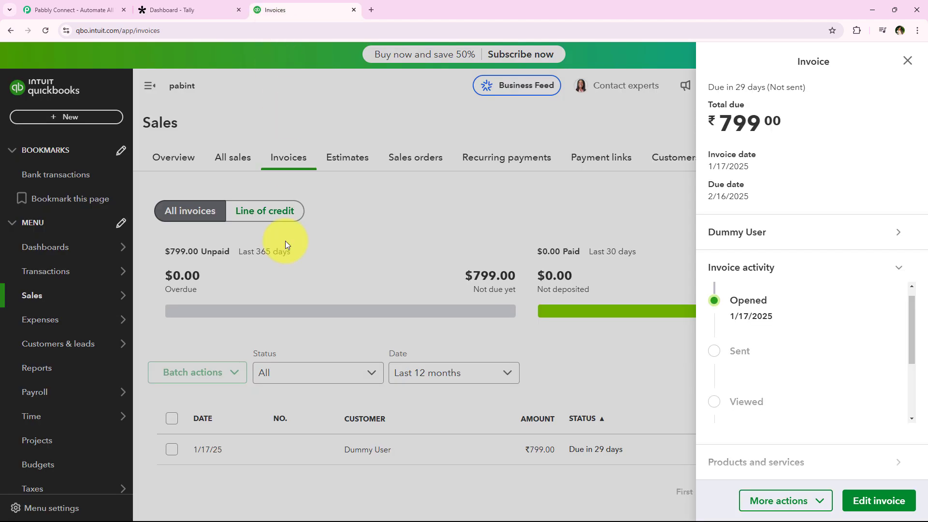
click(92, 10)
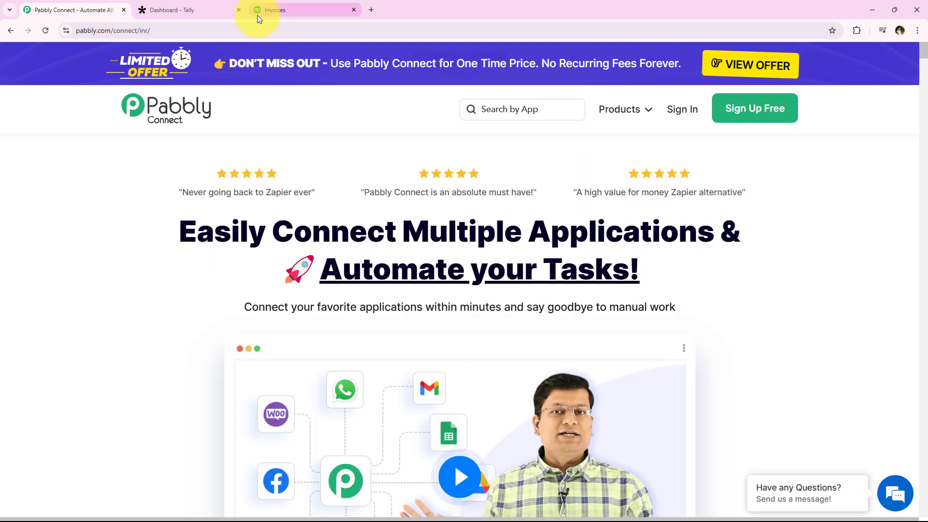
click(242, 31)
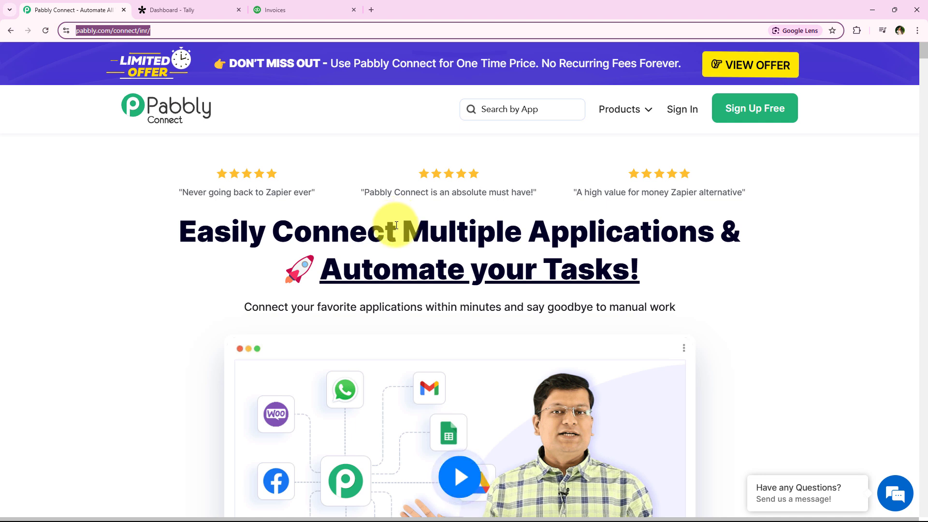
click(671, 108)
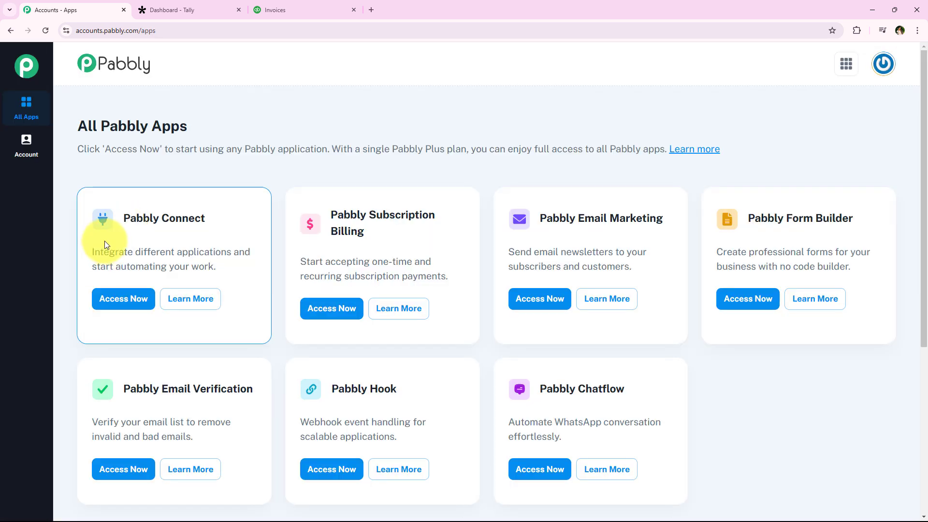
drag(80, 127, 177, 114)
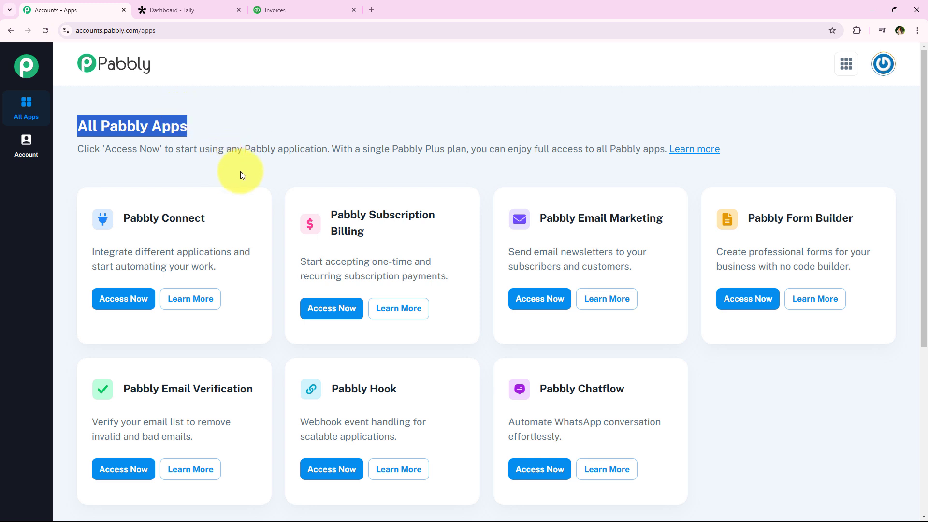
scroll(276, 289, down, 1)
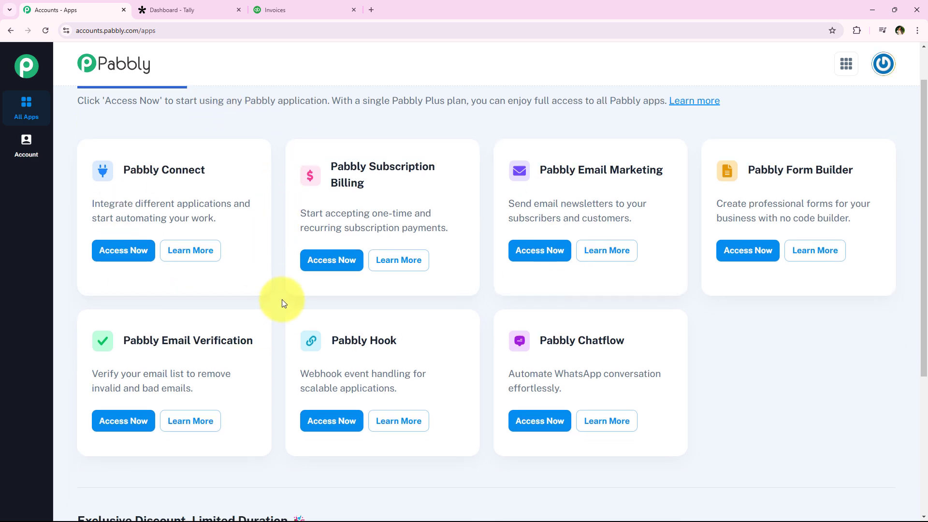
scroll(282, 299, up, 1)
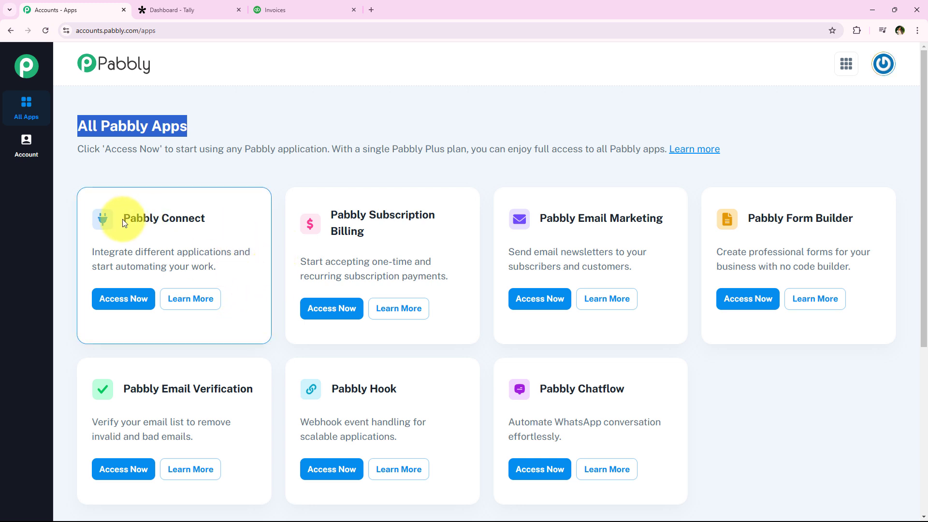
drag(124, 217, 223, 250)
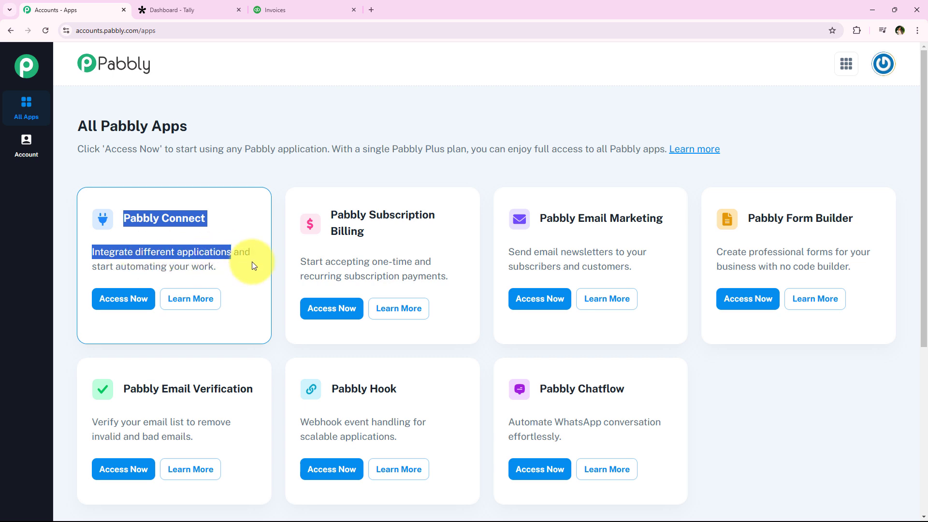
click(206, 9)
click(336, 5)
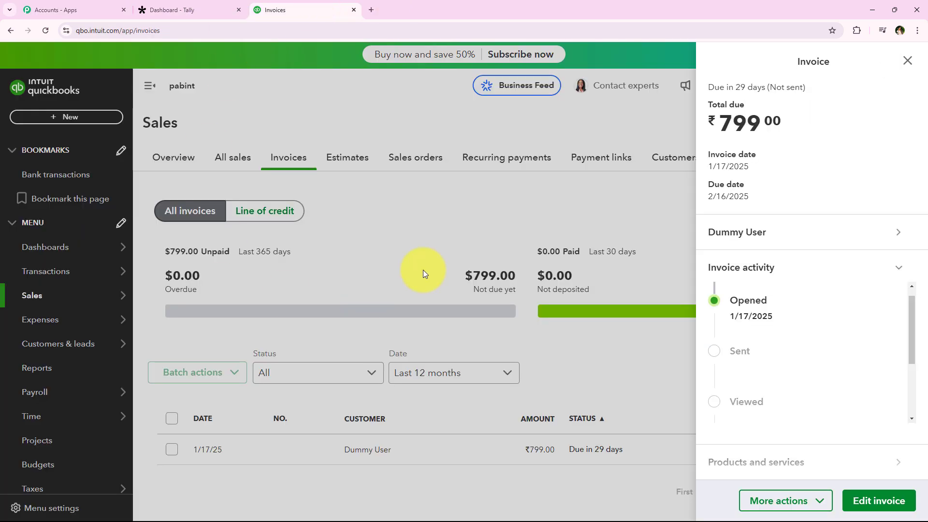
click(58, 9)
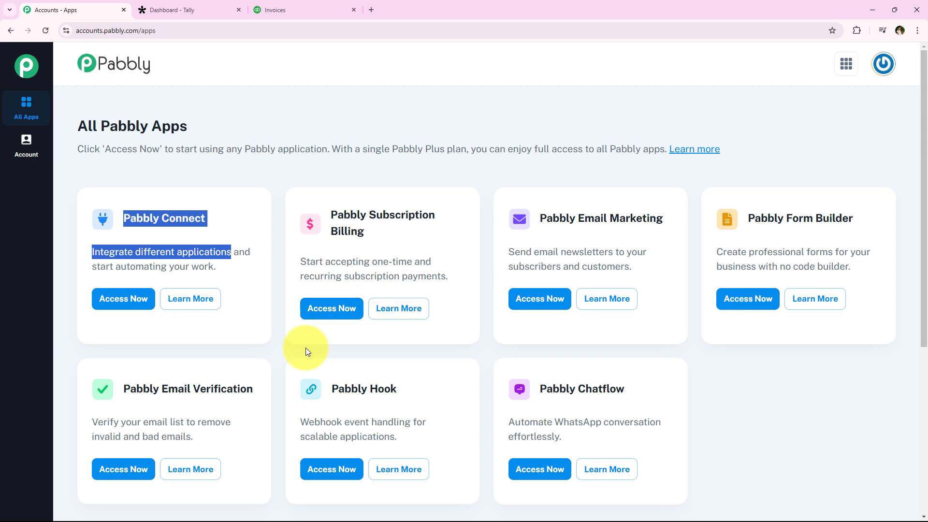
Step: Access Pabbly Connect from the apps overview and start a new workflow assigned to the Automations folder
click(124, 299)
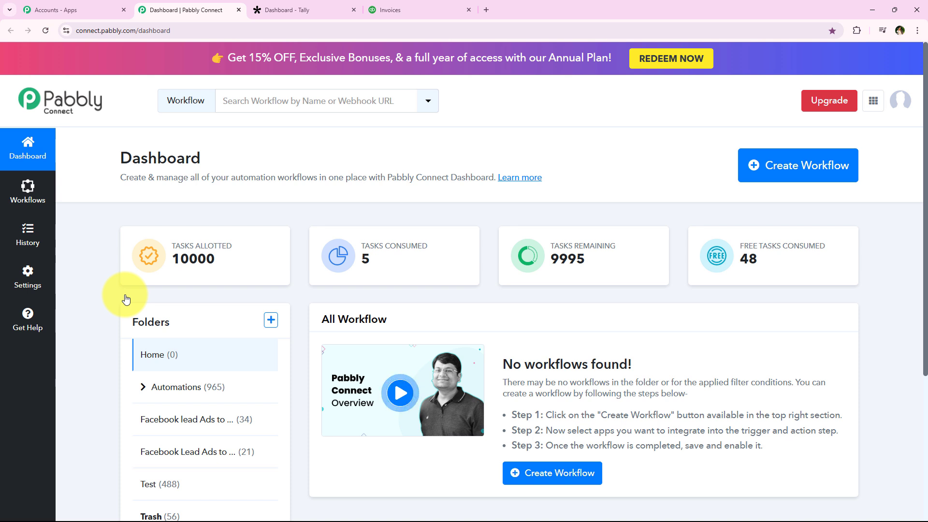
drag(111, 154, 202, 159)
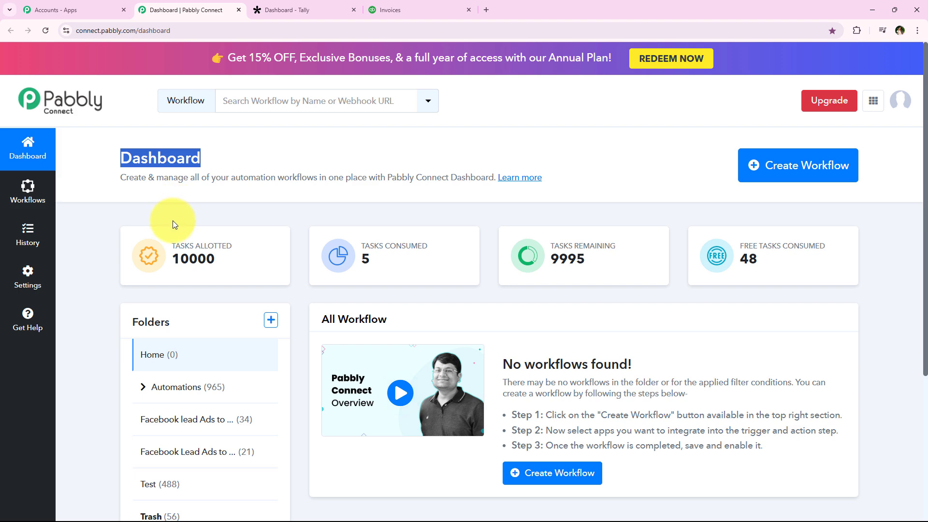
click(843, 175)
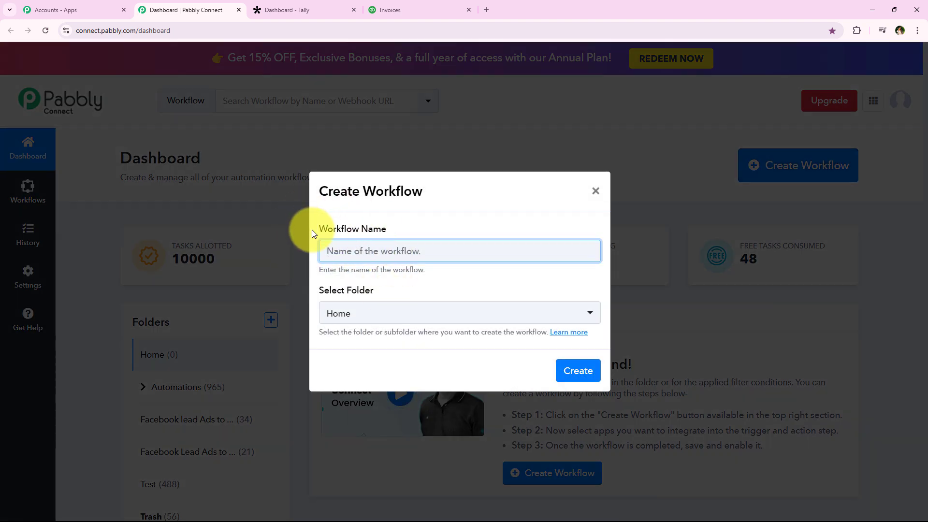
drag(311, 230, 385, 230)
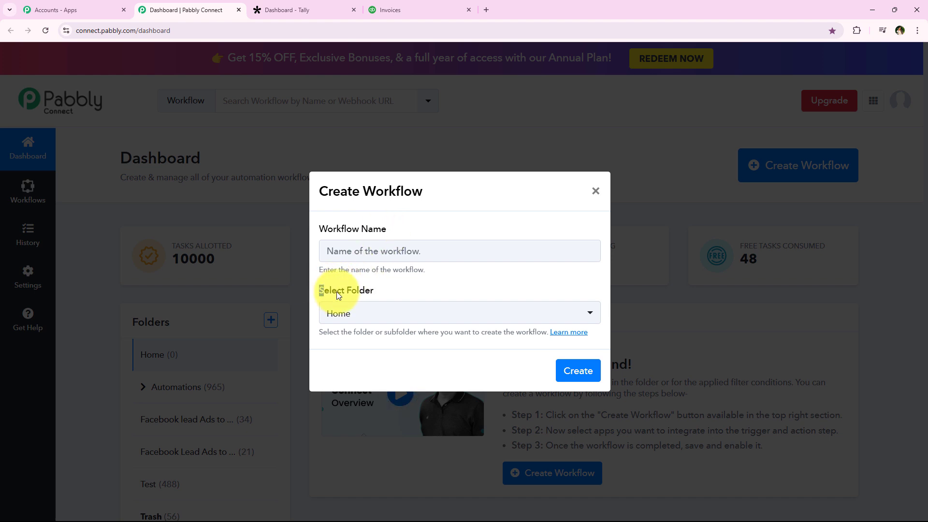
drag(337, 291, 370, 291)
click(385, 314)
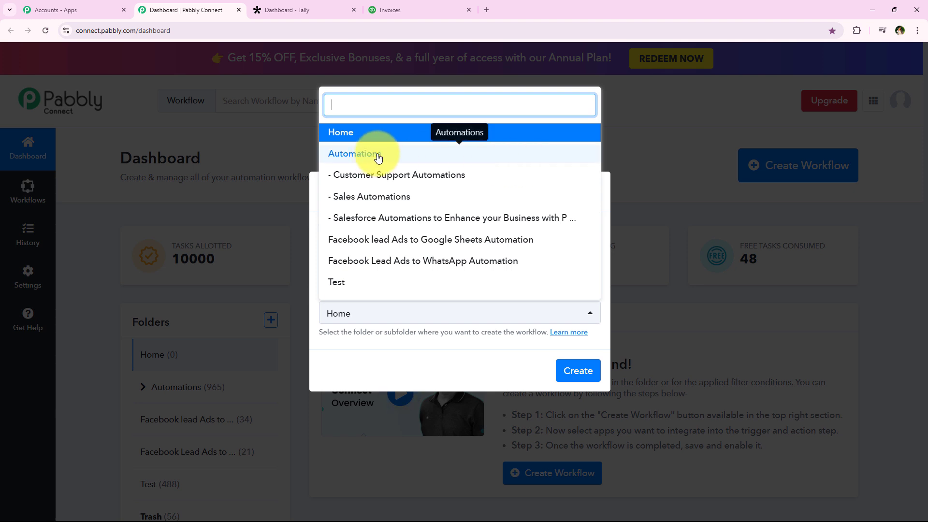
click(352, 154)
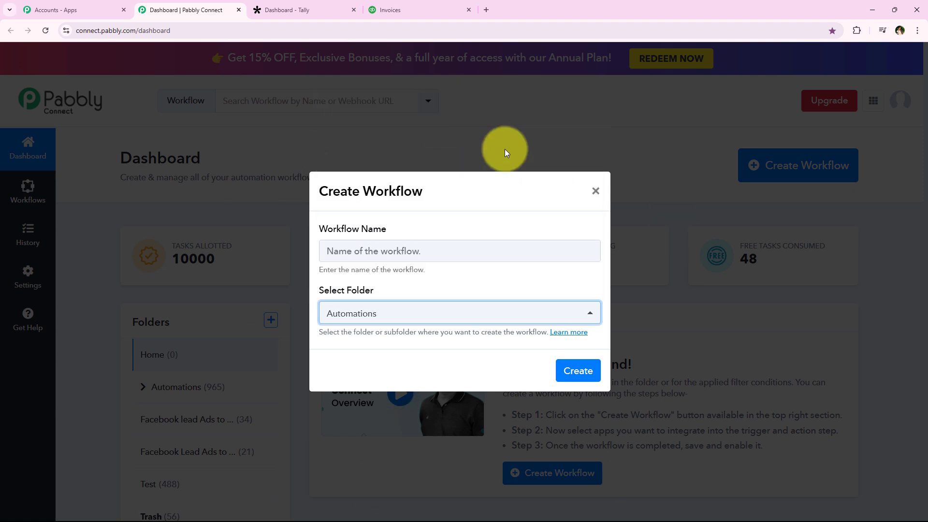
click(351, 218)
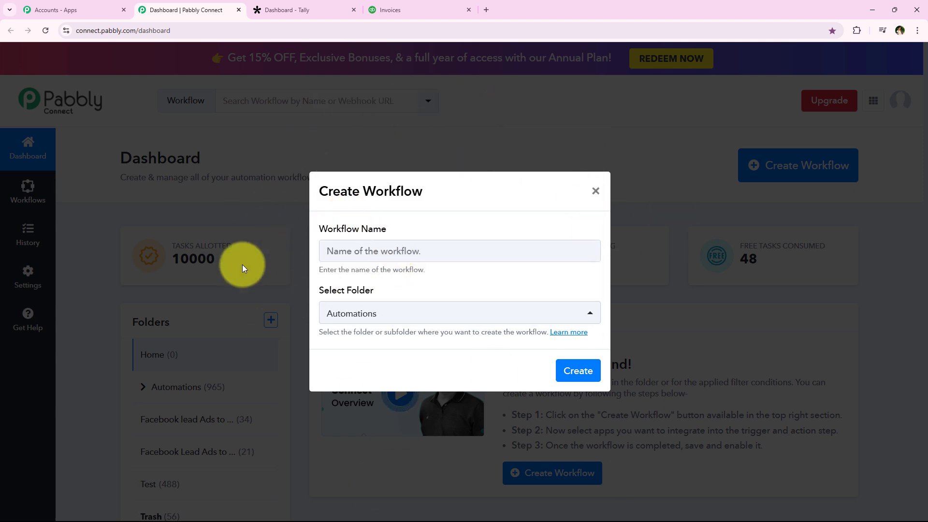
Step: Name the workflow "How to Create QuickBooks Invoice on Tally Forms Submission | Tally Forms to QuickBooks" and create it
click(332, 250)
key(ctrl+v)
drag(328, 251, 601, 256)
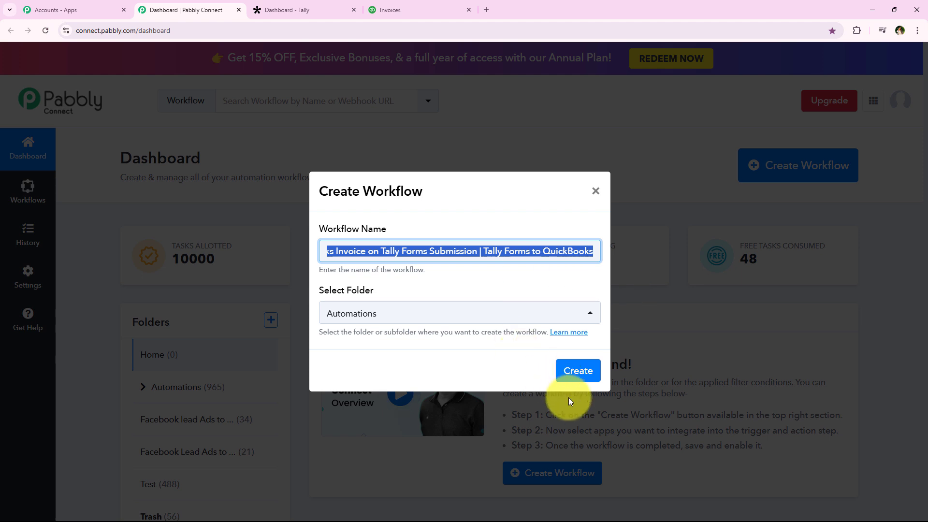
click(579, 372)
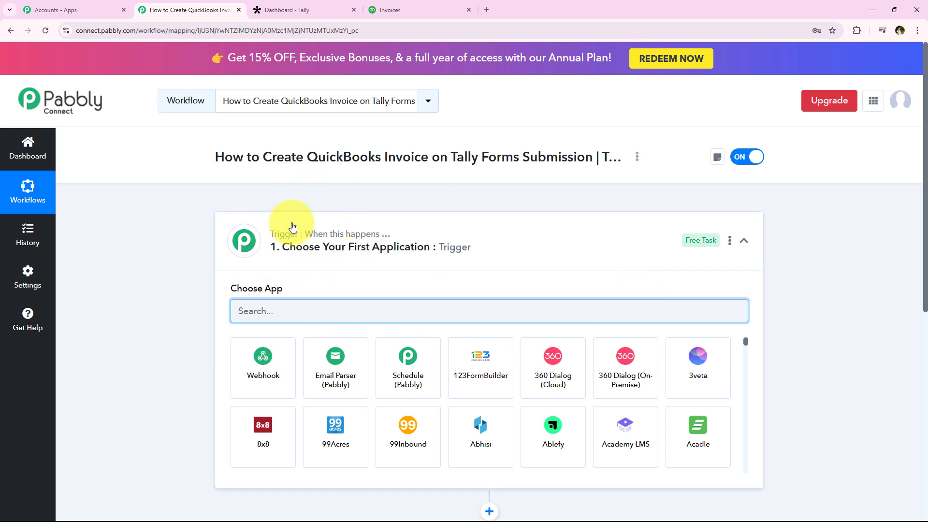
Step: Set Tally as the workflow's trigger application with New Response as its trigger event
click(300, 252)
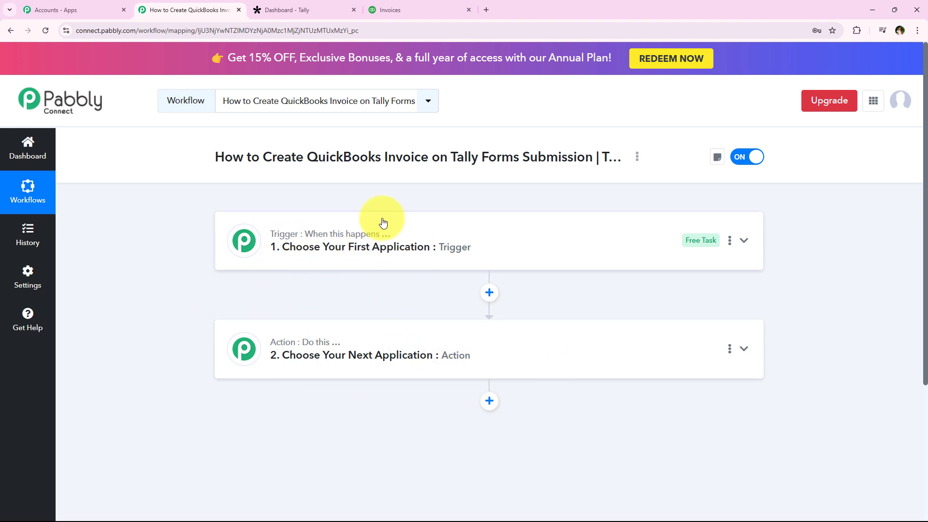
drag(265, 152, 594, 159)
click(420, 227)
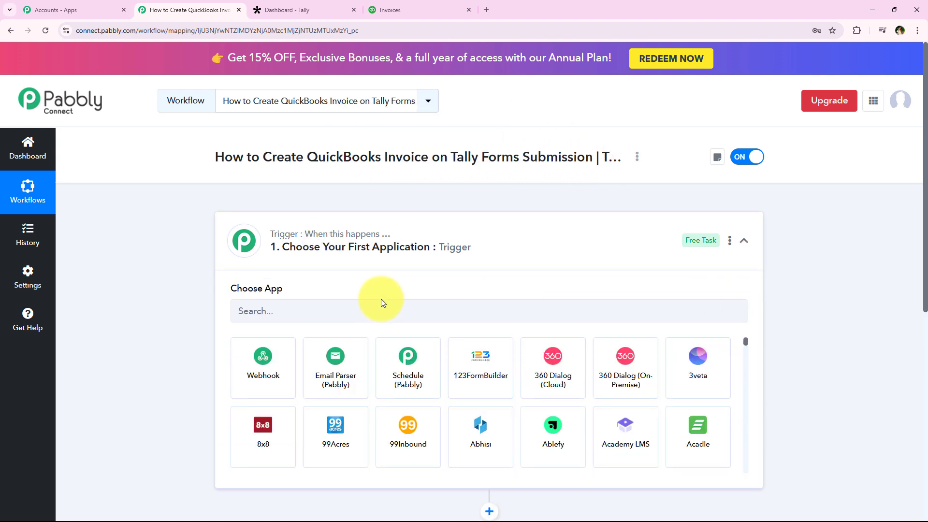
click(378, 309)
text(Tally)
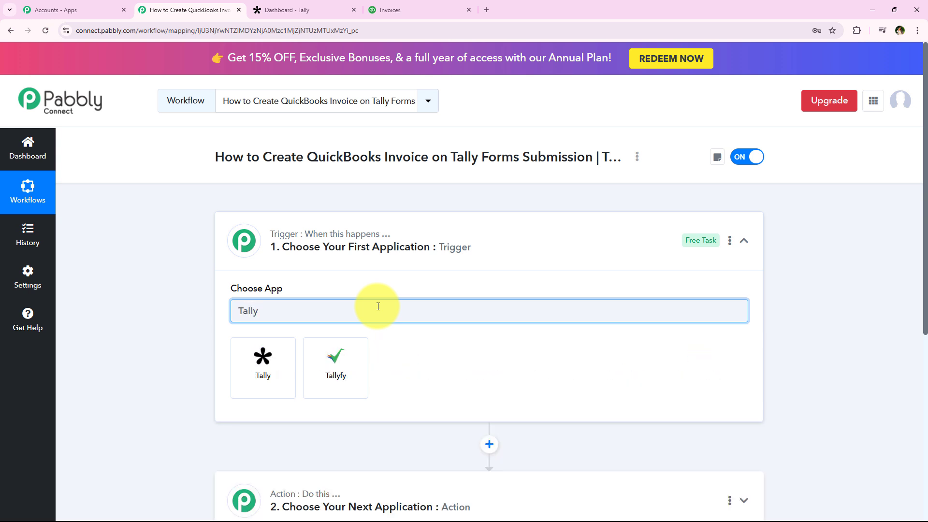
click(238, 356)
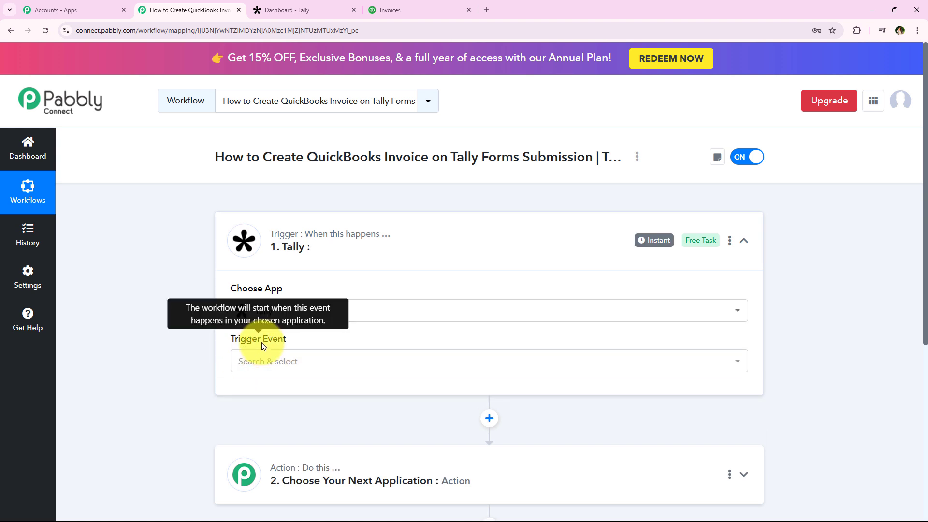
click(345, 371)
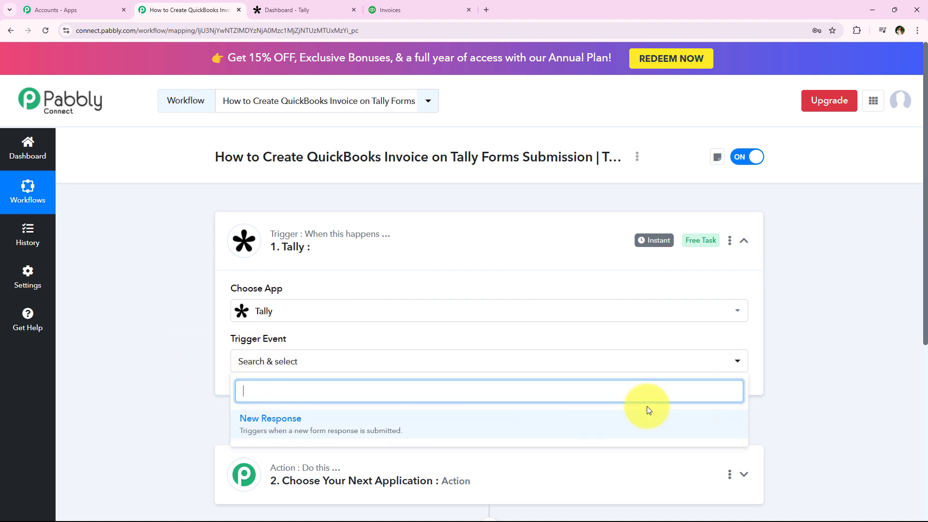
click(508, 428)
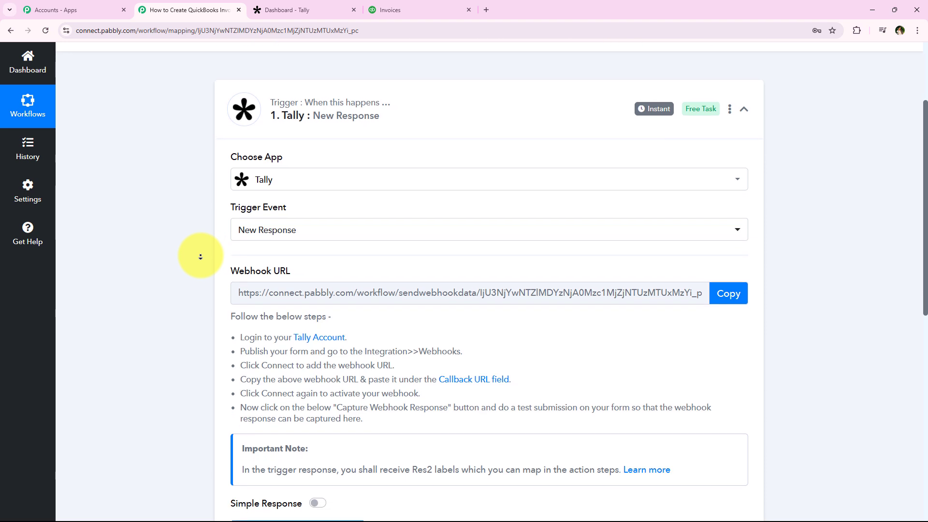
Step: Copy the Tally trigger's webhook URL and read the instructions for adding the webhook to a form
middle_click(200, 257)
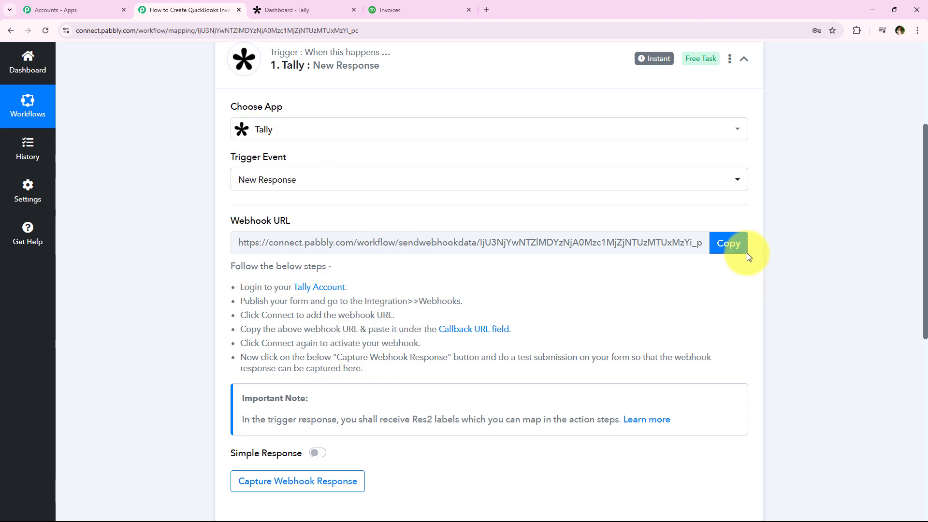
click(728, 251)
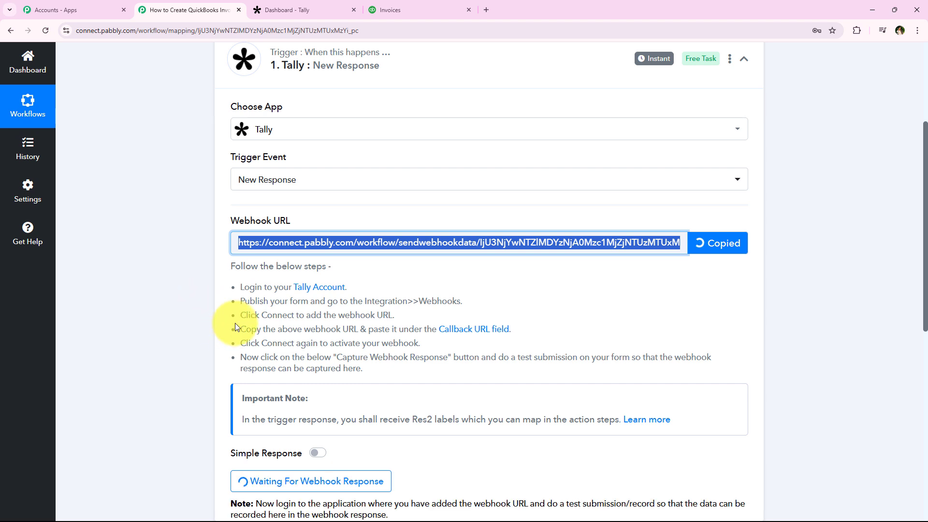
drag(239, 288, 378, 364)
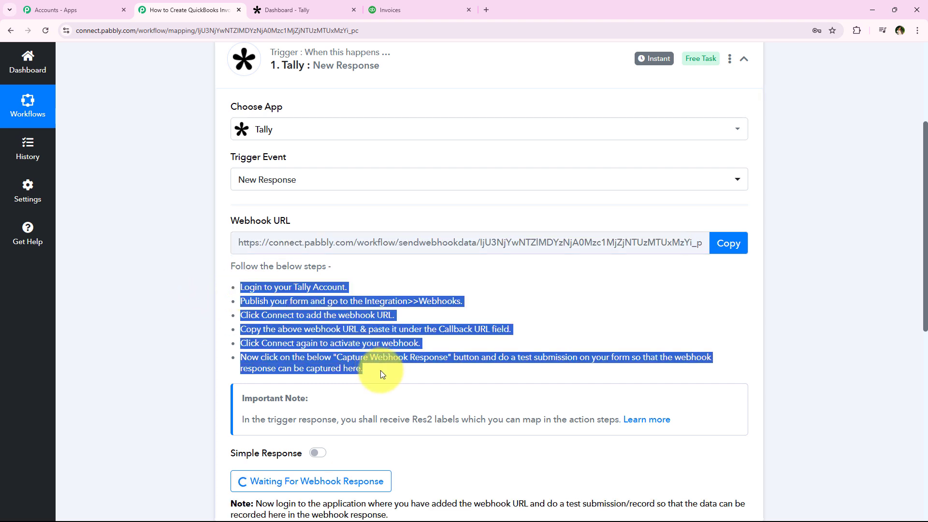
click(294, 325)
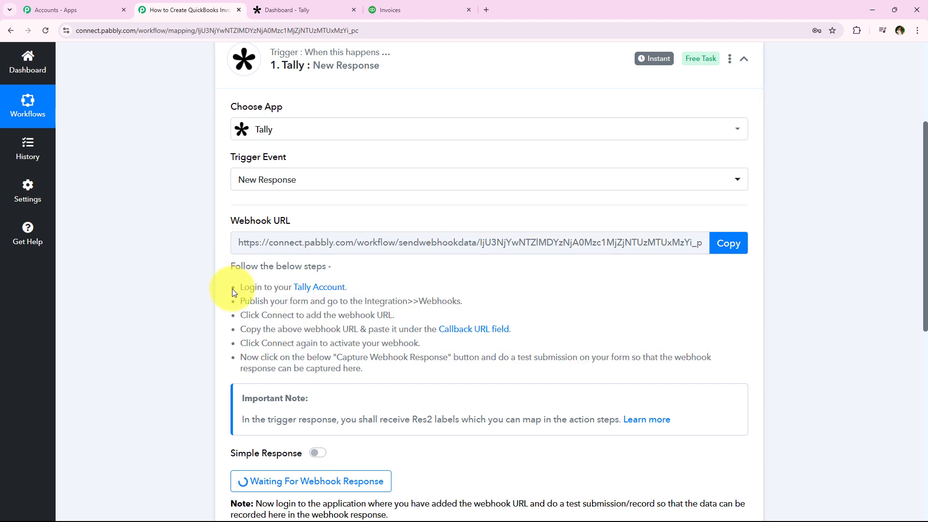
drag(266, 291, 342, 290)
drag(240, 301, 467, 305)
drag(236, 315, 409, 317)
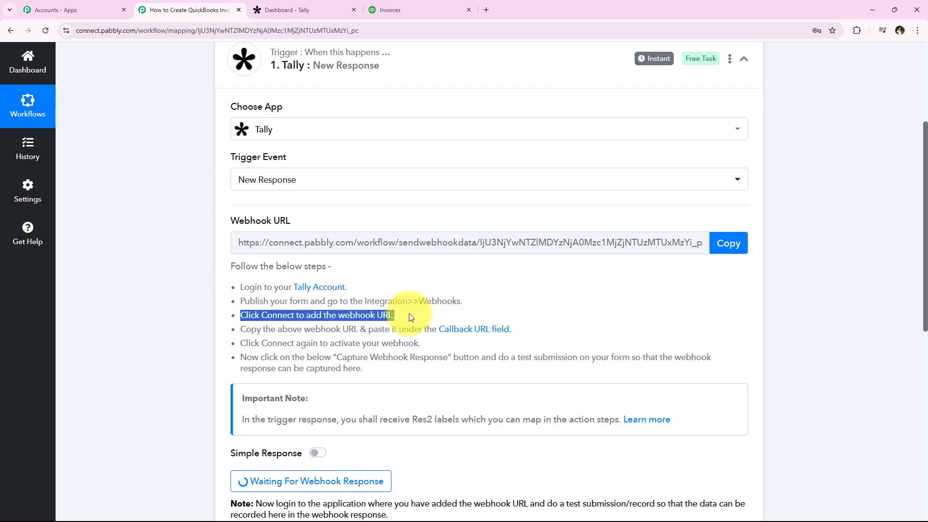
click(419, 317)
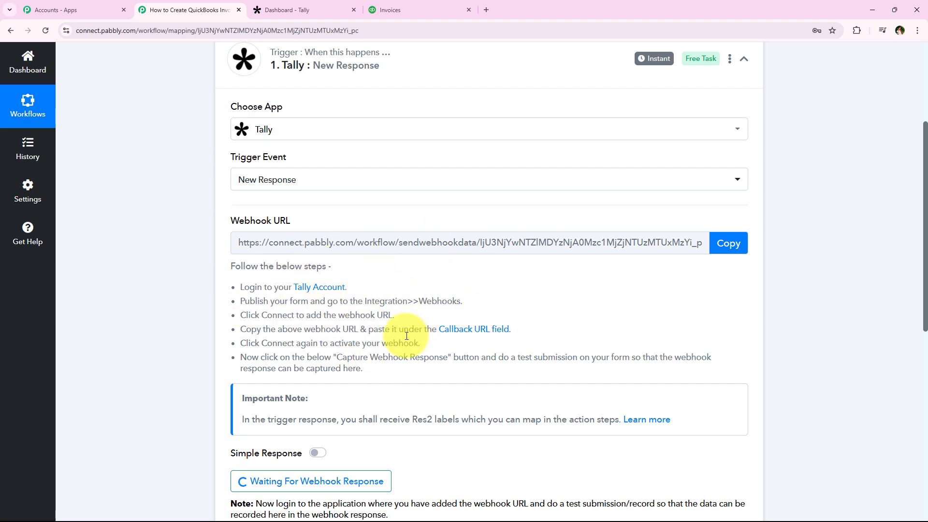
Step: Switch to Tally, open the Course Registration Form for editing, and review its fields and course options
click(310, 9)
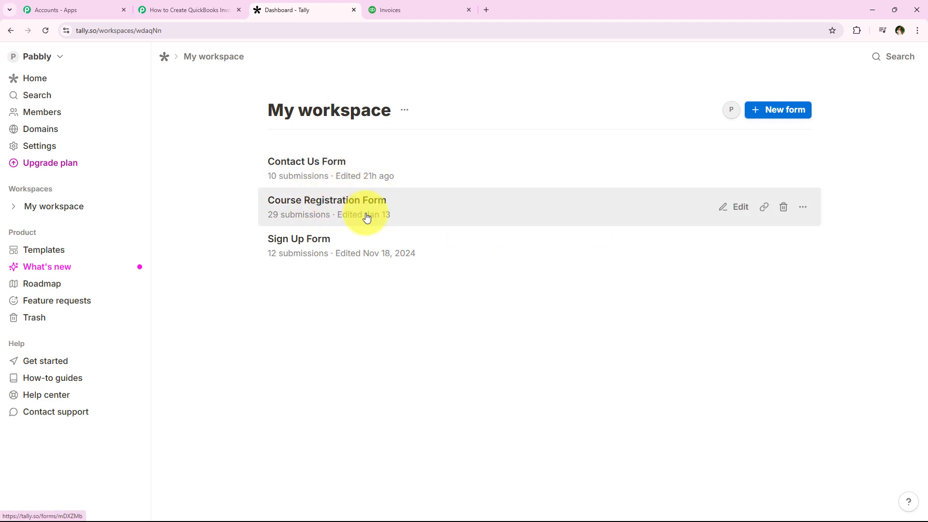
click(739, 206)
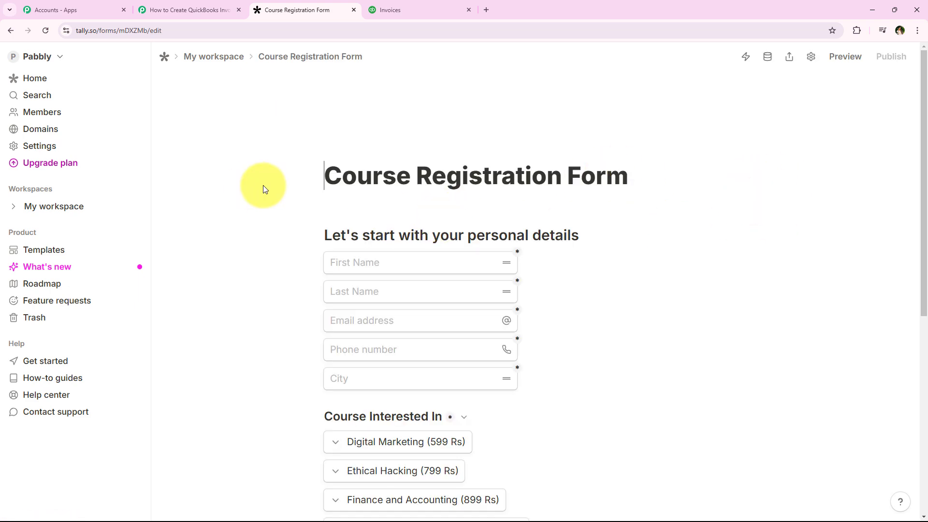
scroll(262, 218, down, 4)
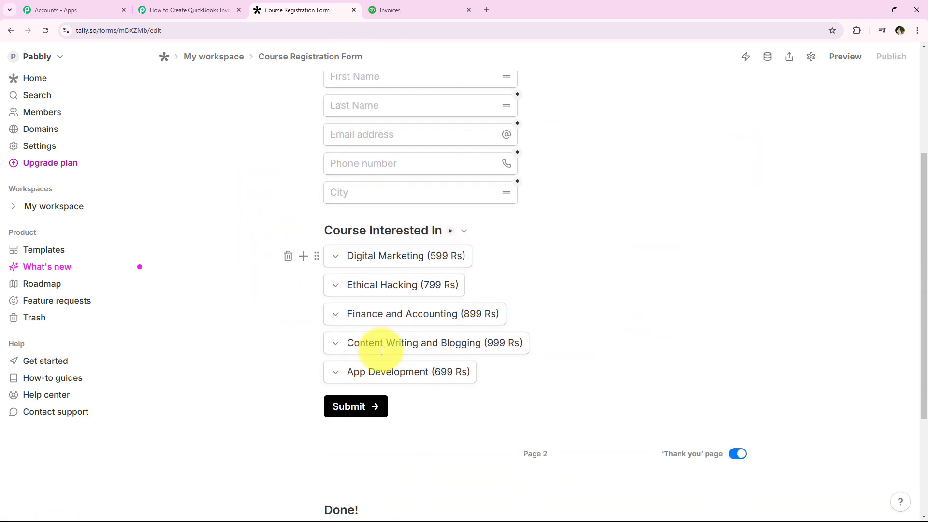
scroll(634, 317, up, 4)
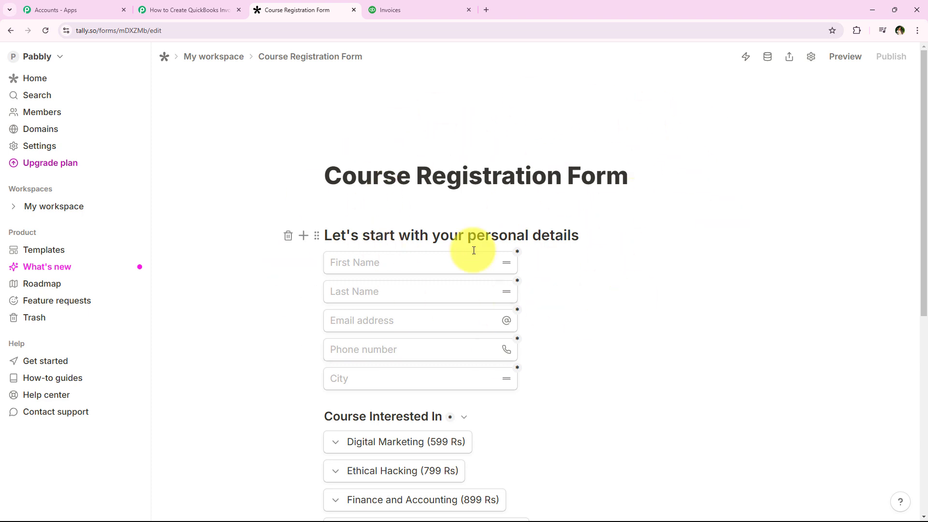
Step: Connect a webhook integration to the Course Registration Form, using the copied Pabbly webhook URL as its endpoint
click(745, 65)
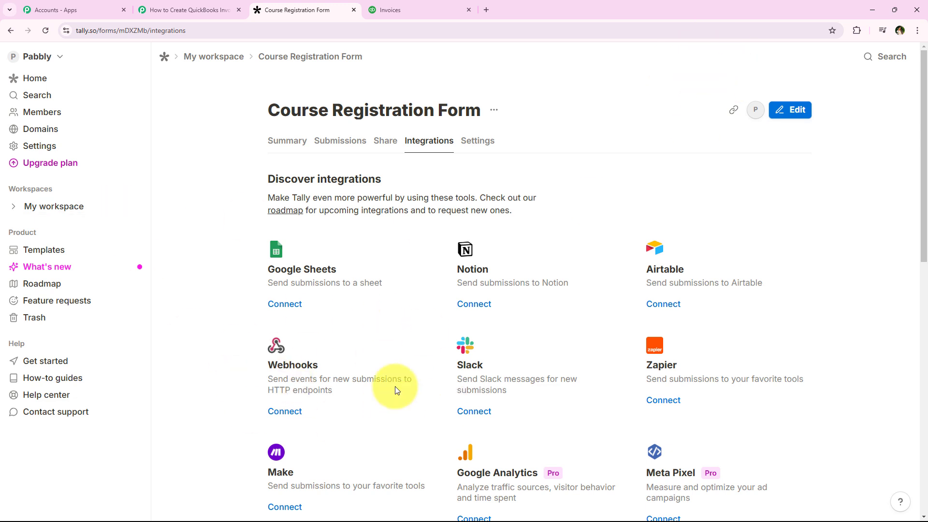
scroll(221, 279, down, 1)
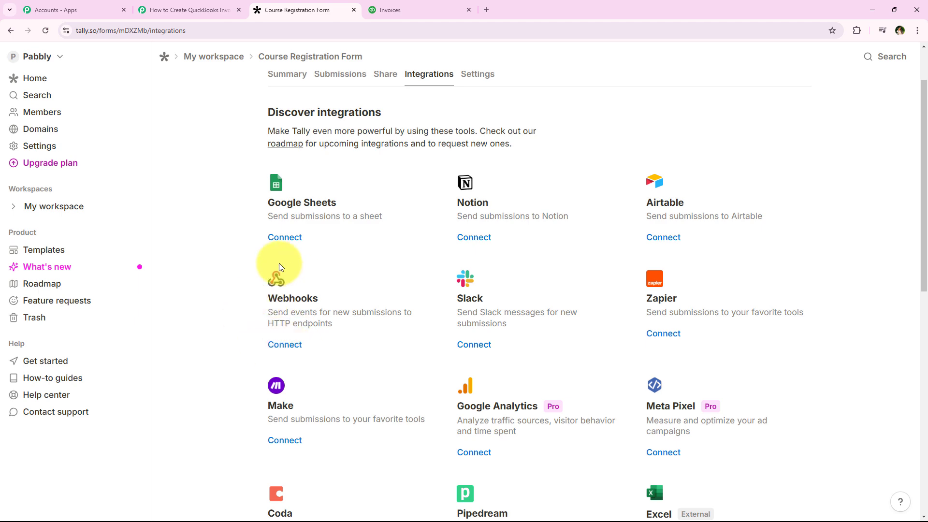
click(280, 349)
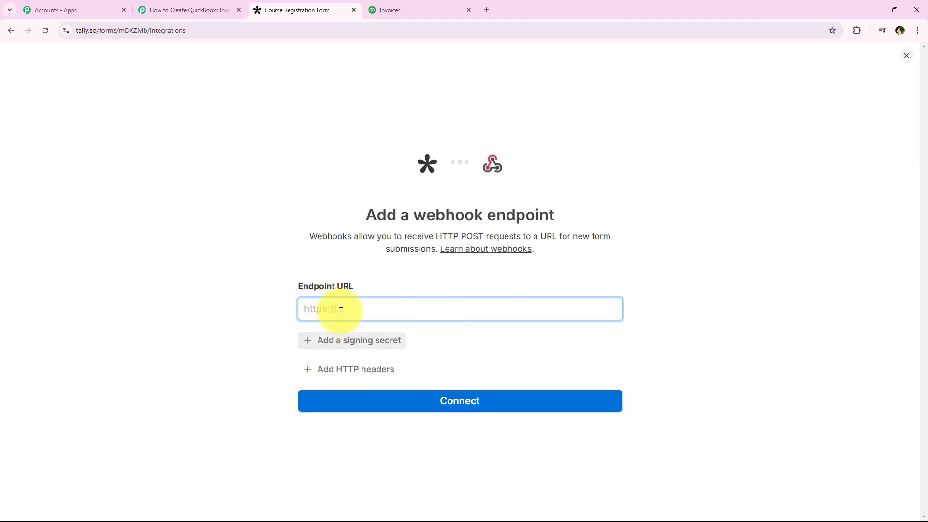
right_click(369, 315)
click(399, 411)
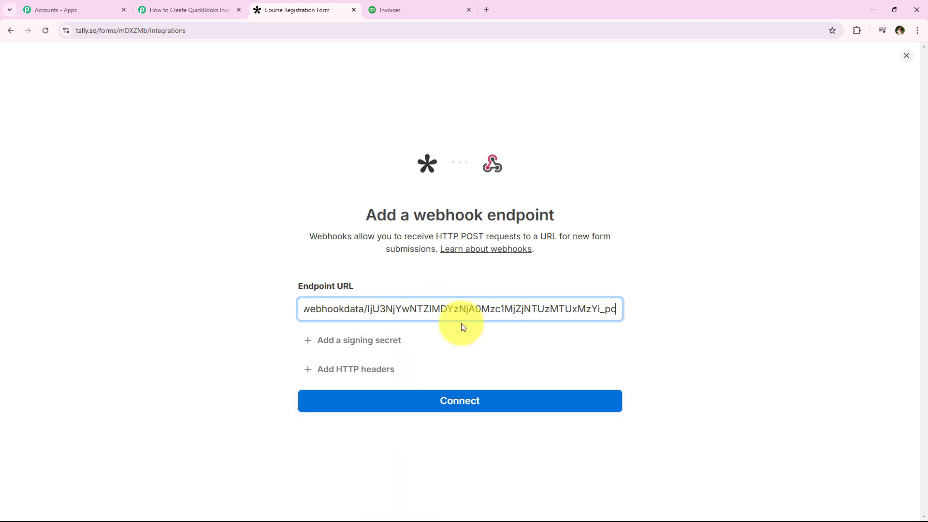
click(461, 332)
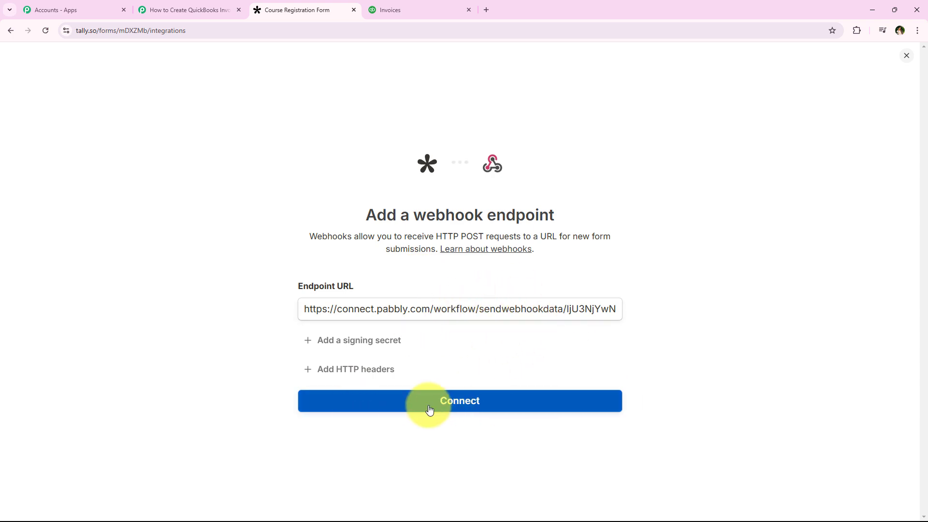
click(514, 407)
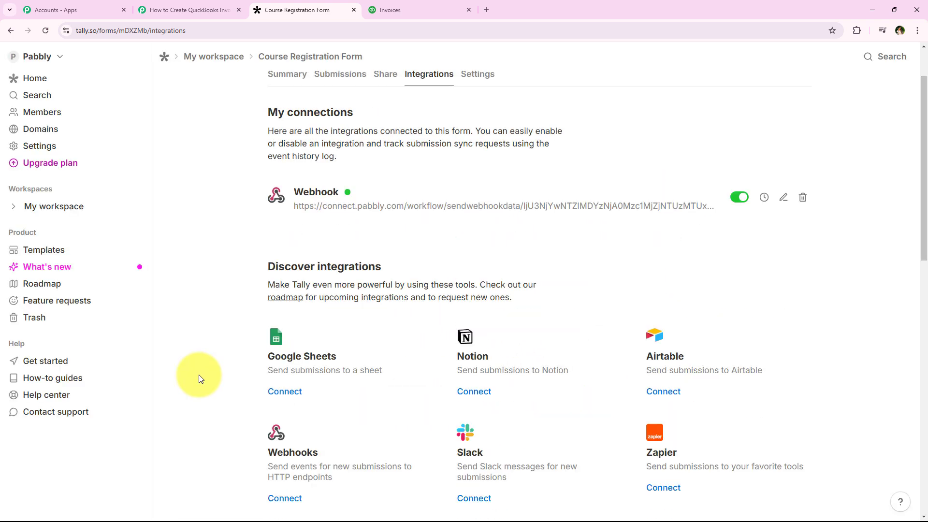
middle_click(199, 375)
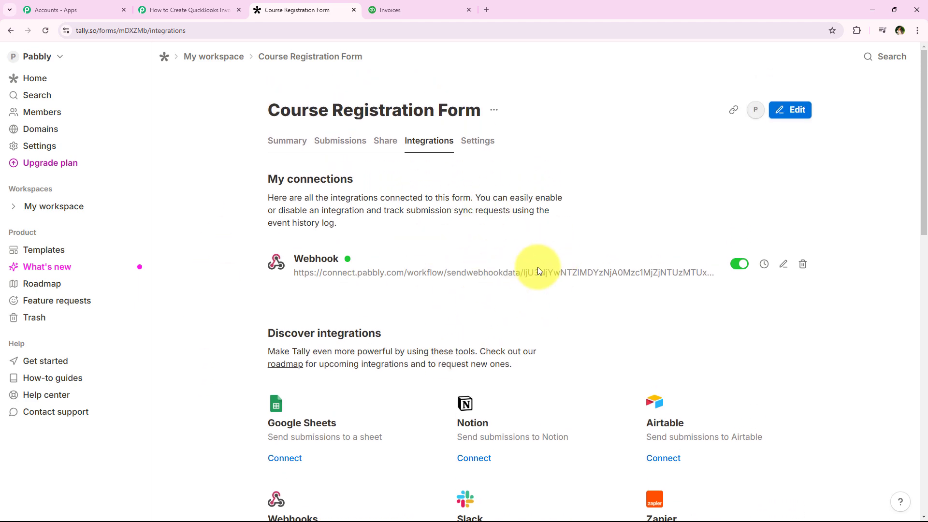
Step: Compare the form's connected webhook URL with the one in the Pabbly workflow, and read the note on doing a test submission
click(222, 10)
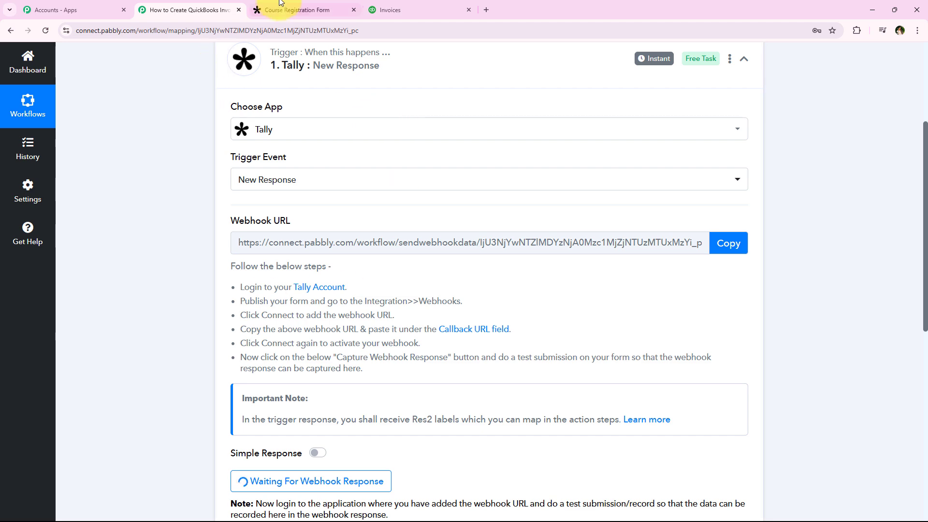
click(290, 9)
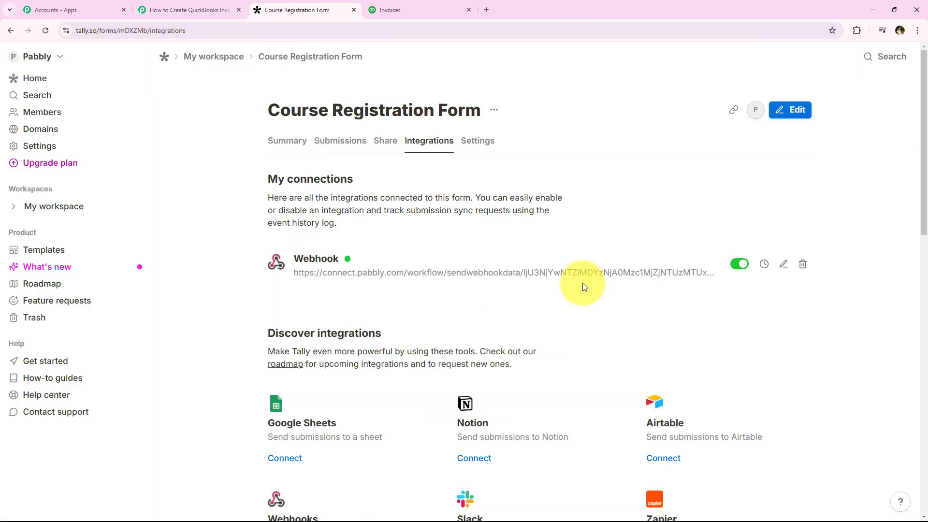
drag(307, 276, 704, 275)
click(314, 272)
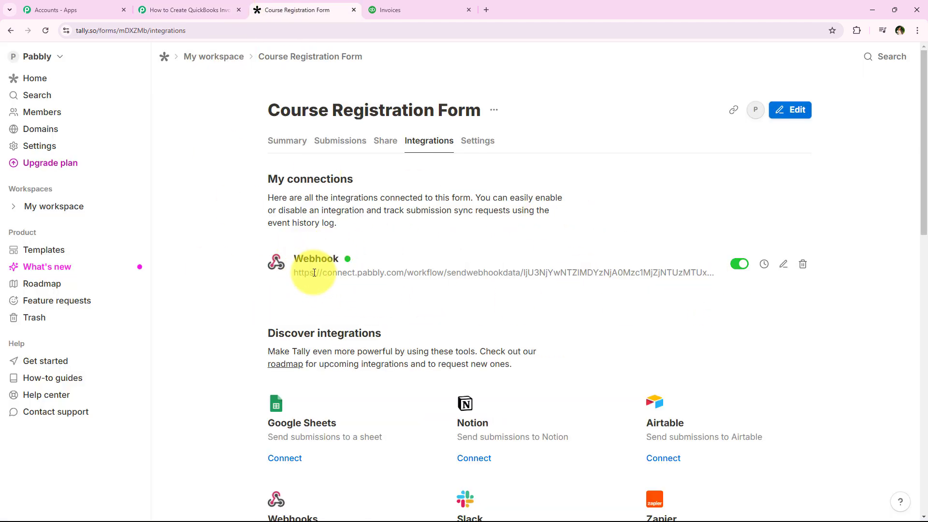
click(198, 10)
scroll(155, 159, down, 4)
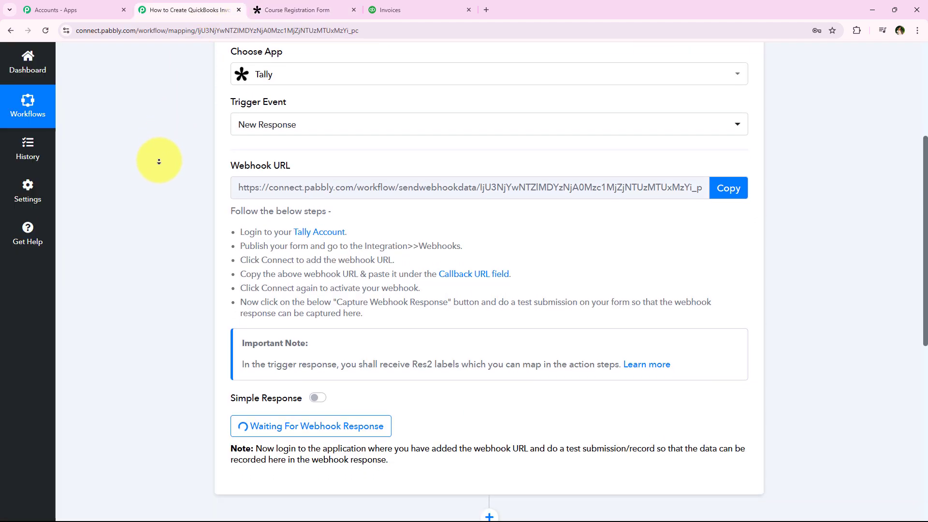
scroll(159, 162, down, 3)
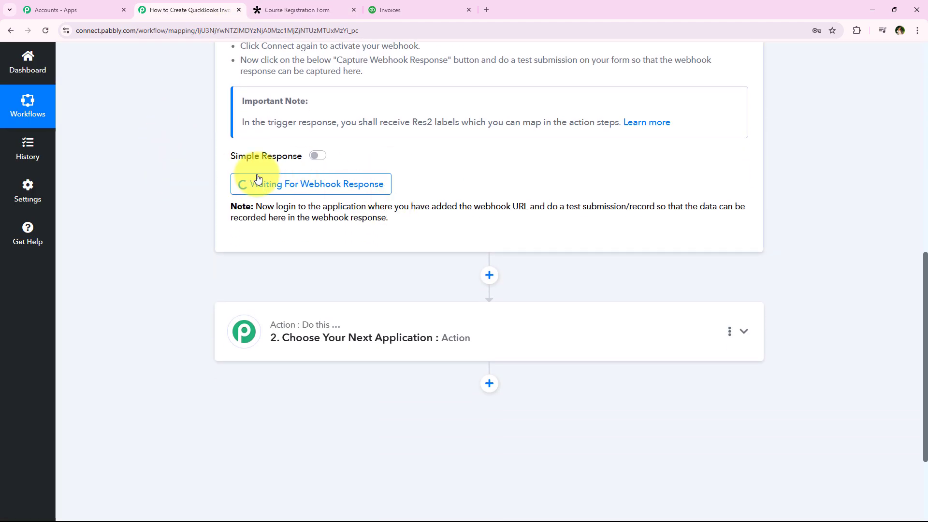
click(269, 187)
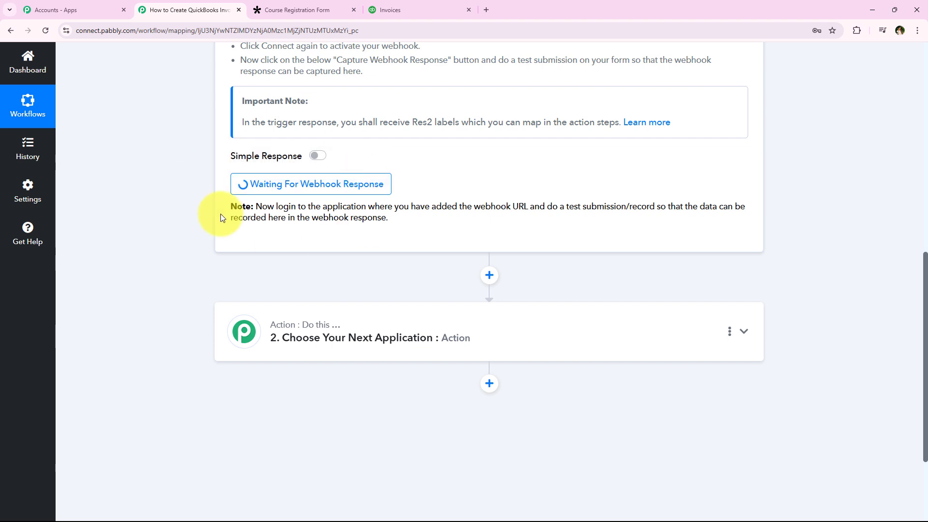
drag(544, 206, 649, 207)
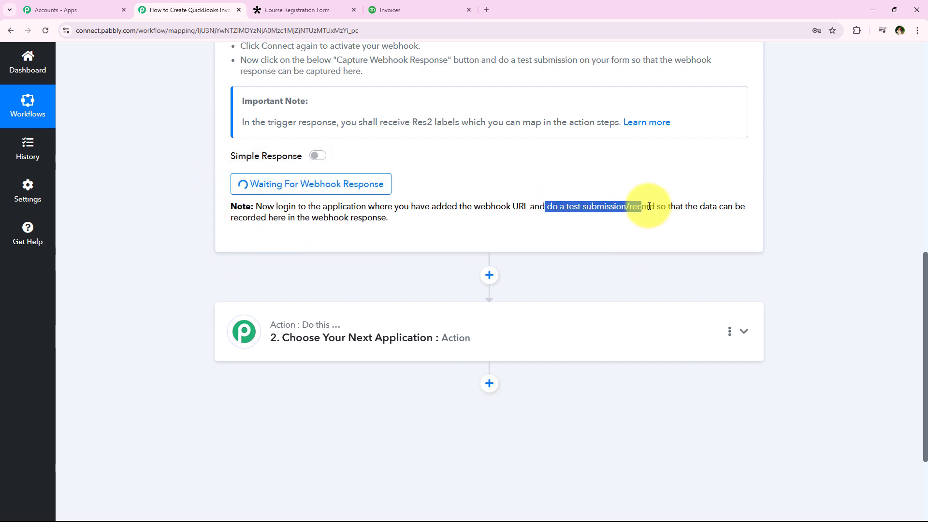
click(436, 261)
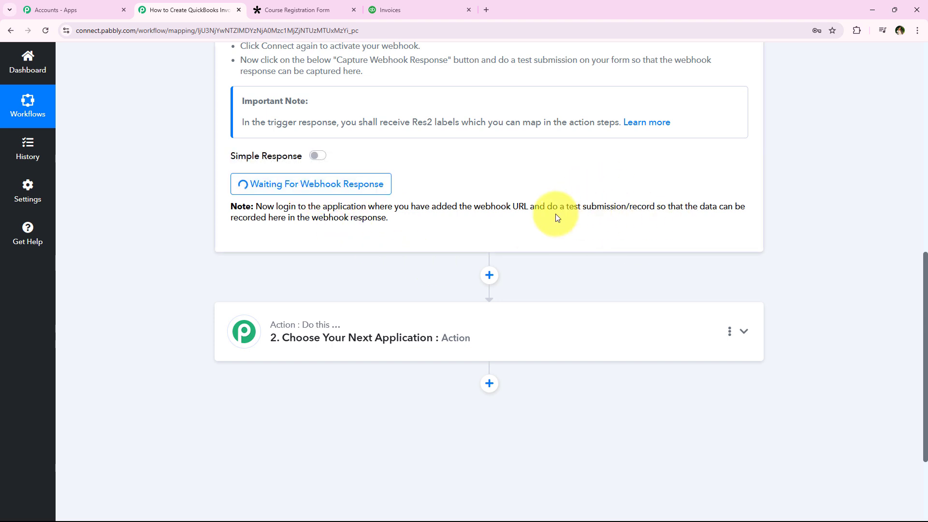
Step: Switch to Tally, copy the Course Registration Form's share link, and open the published form in a new browser tab
click(268, 6)
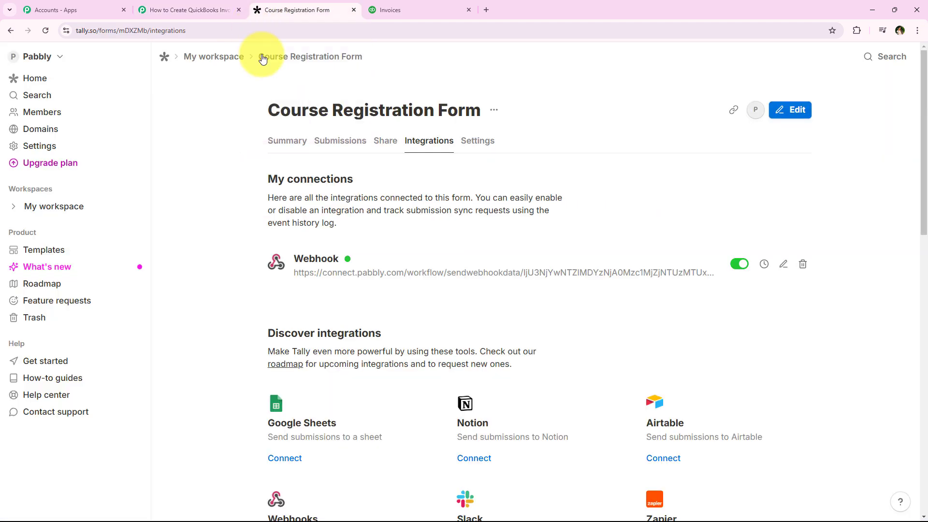
click(399, 140)
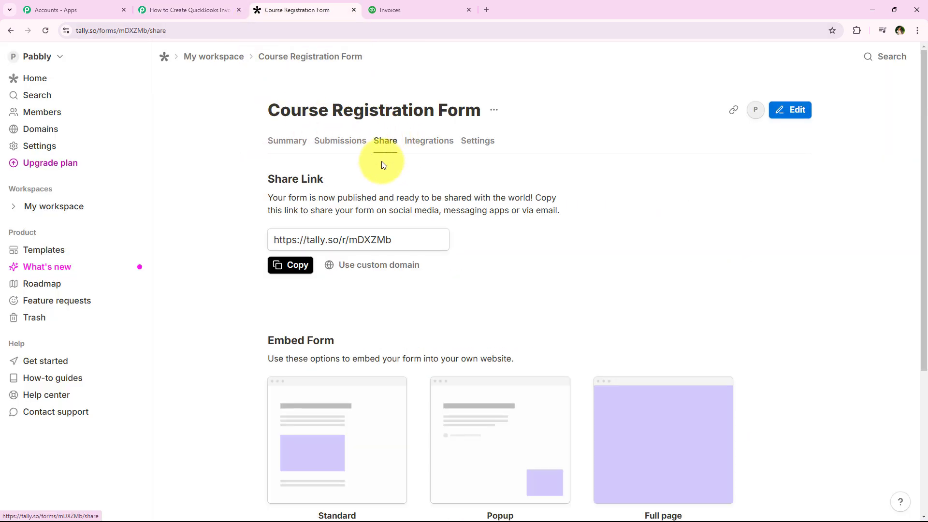
click(292, 265)
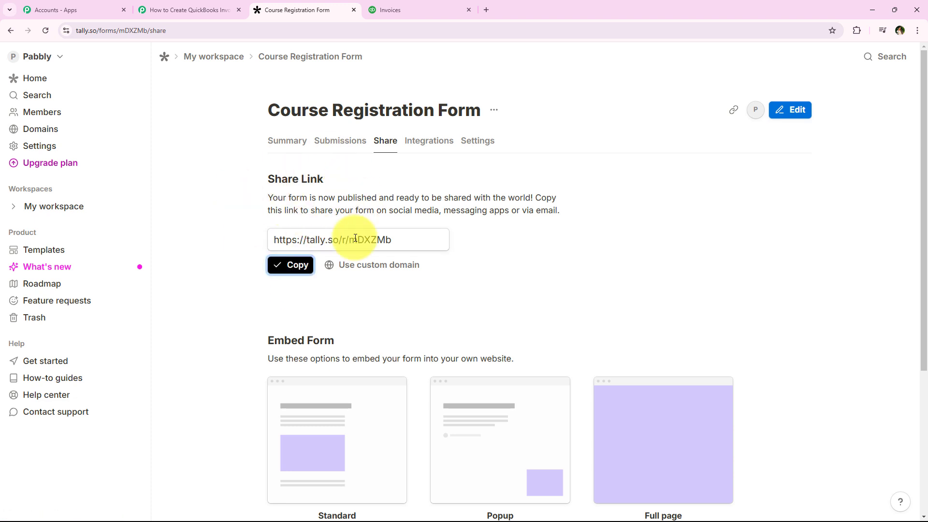
click(486, 9)
key(ctrl+v)
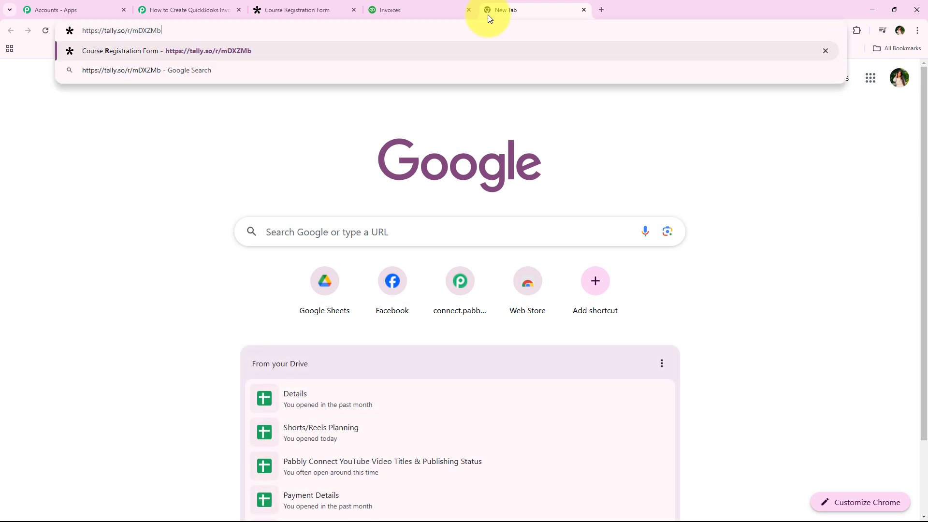
key(Return)
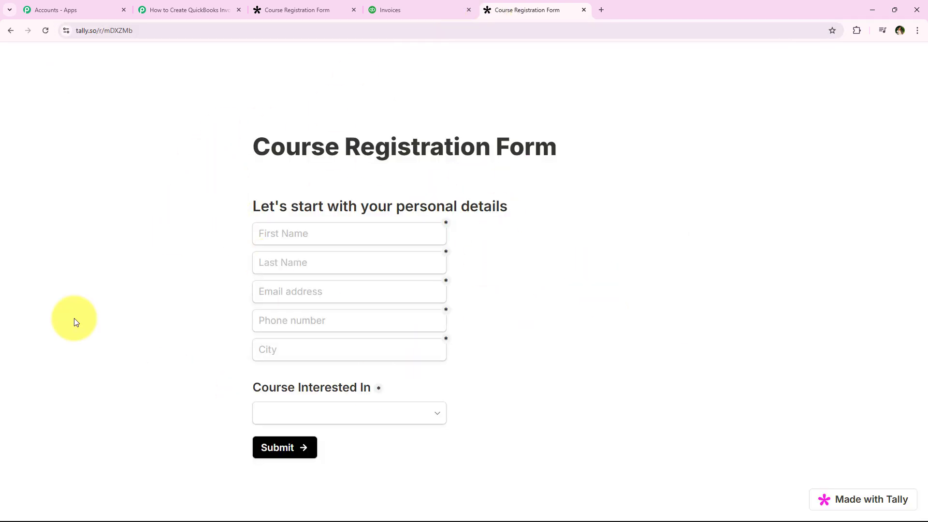
Step: Fill in the first name, last name, email, phone number and city with a saved test user's details
click(279, 242)
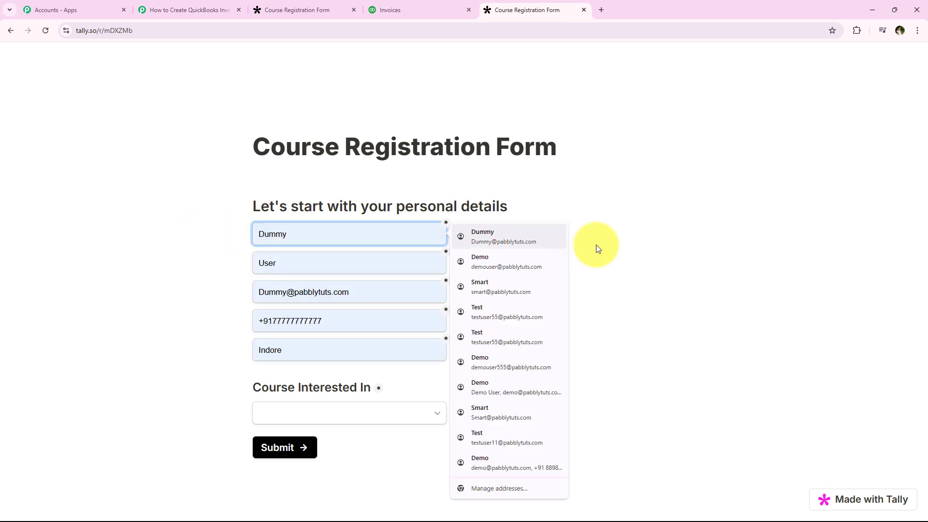
click(540, 315)
click(259, 291)
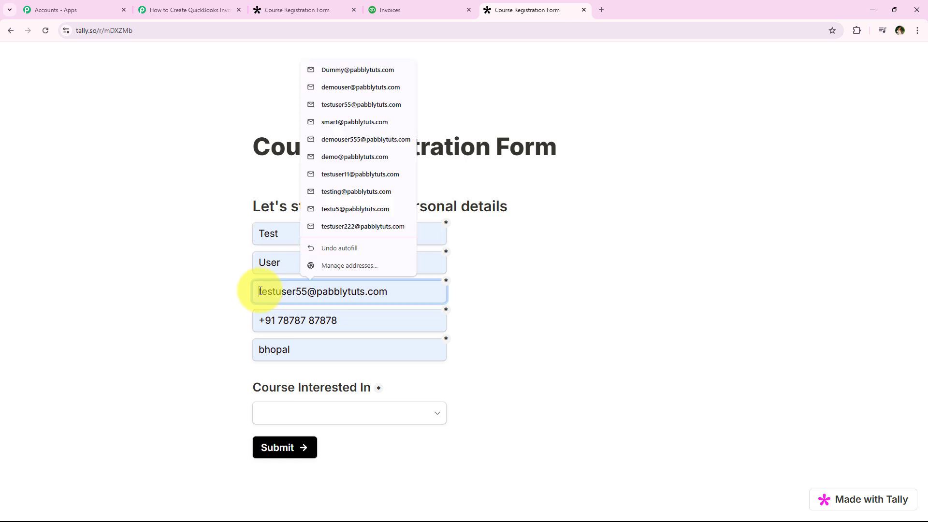
drag(259, 292, 312, 291)
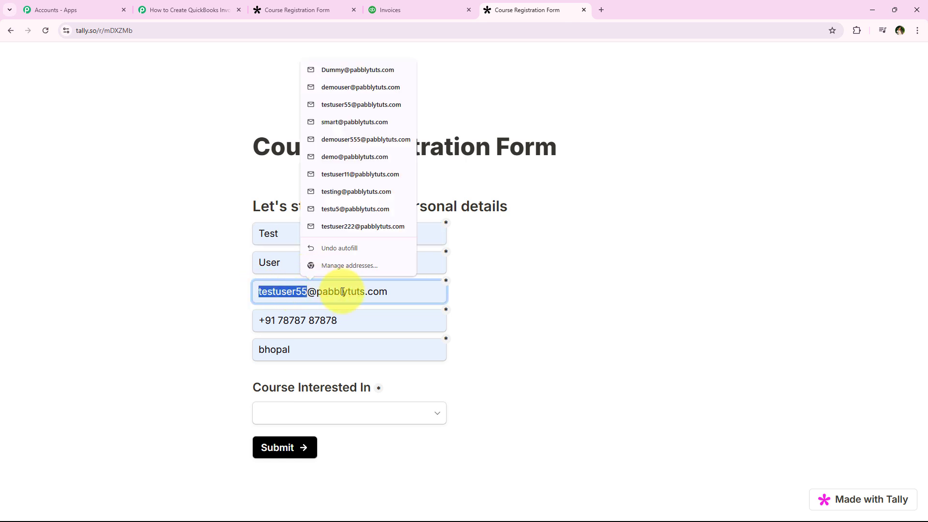
click(365, 320)
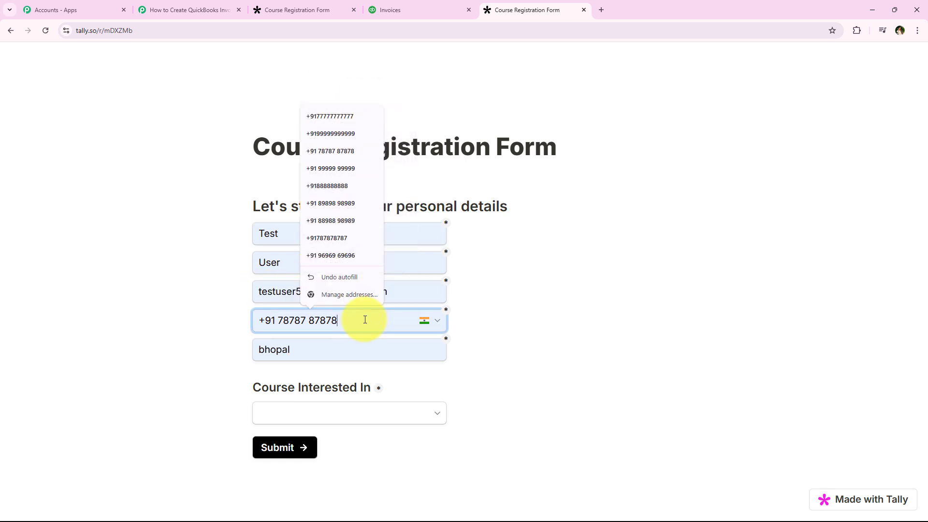
key(BackSpace)
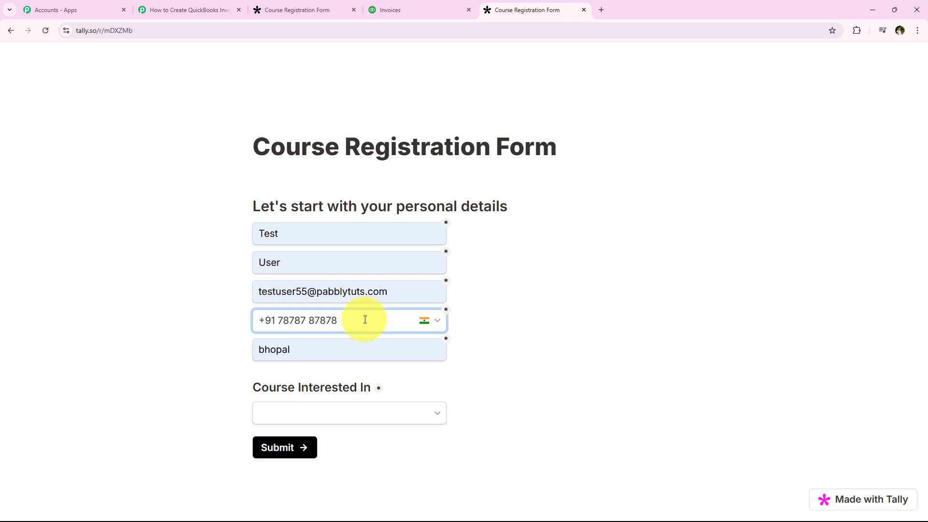
click(279, 348)
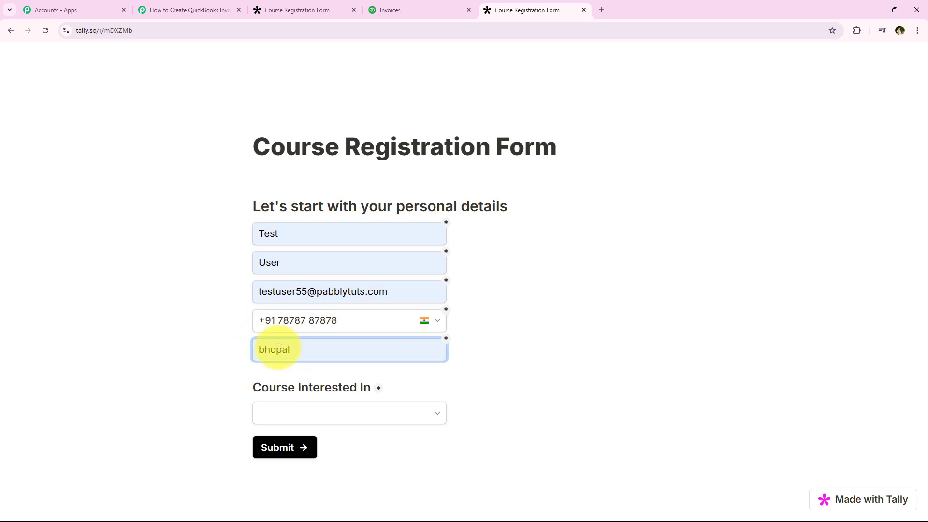
click(167, 374)
Step: Choose "Content Writing and Blogging (999 Rs)" as the course of interest and submit the registration form
drag(243, 390, 373, 388)
click(382, 408)
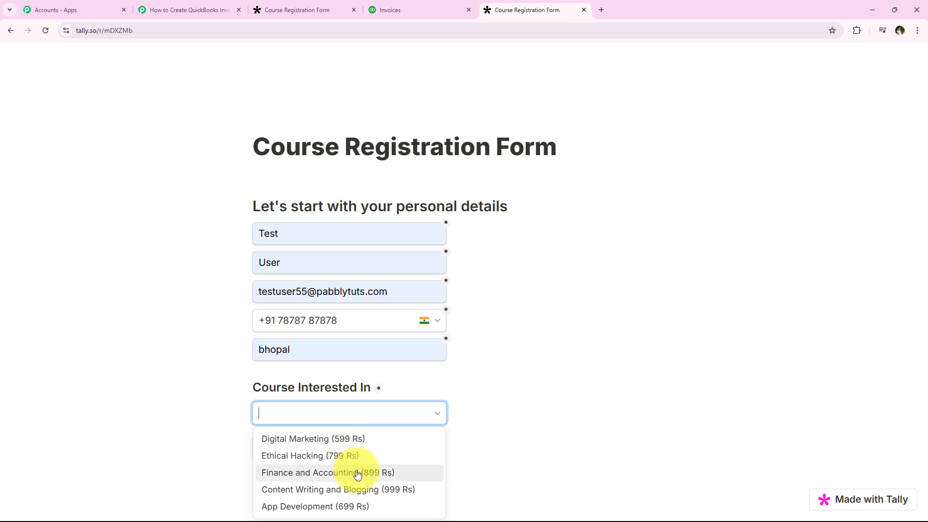
click(380, 491)
click(276, 449)
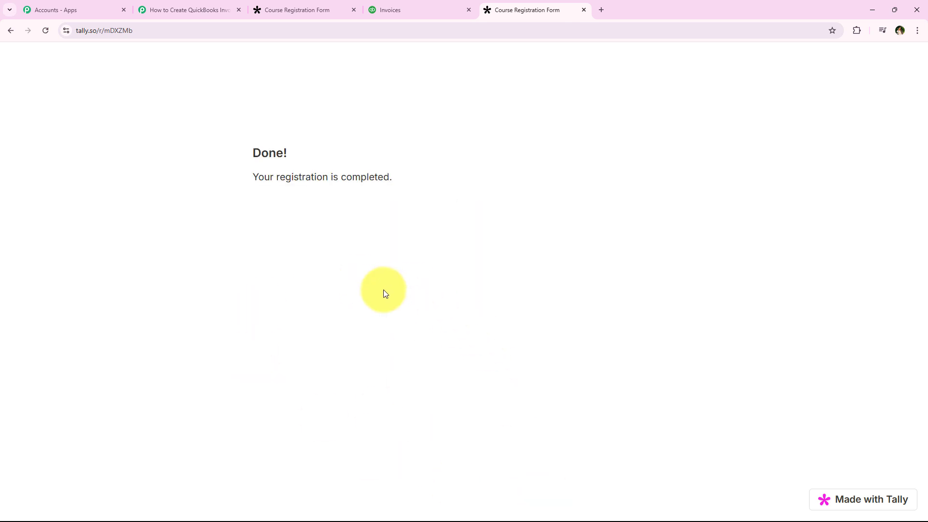
drag(225, 184, 393, 179)
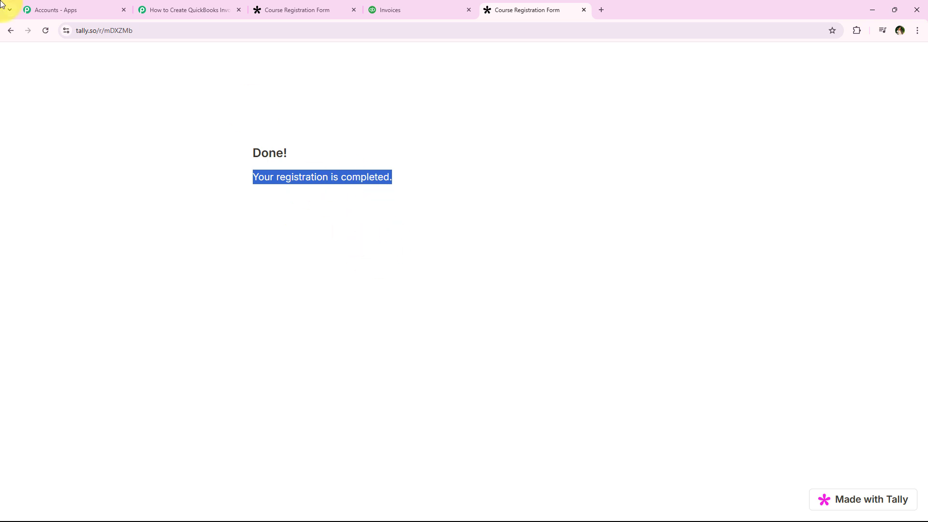
click(55, 76)
Step: Switch to the Pabbly Connect workflow and check the captured response's name, email, phone, city and course values against the test submission
click(219, 9)
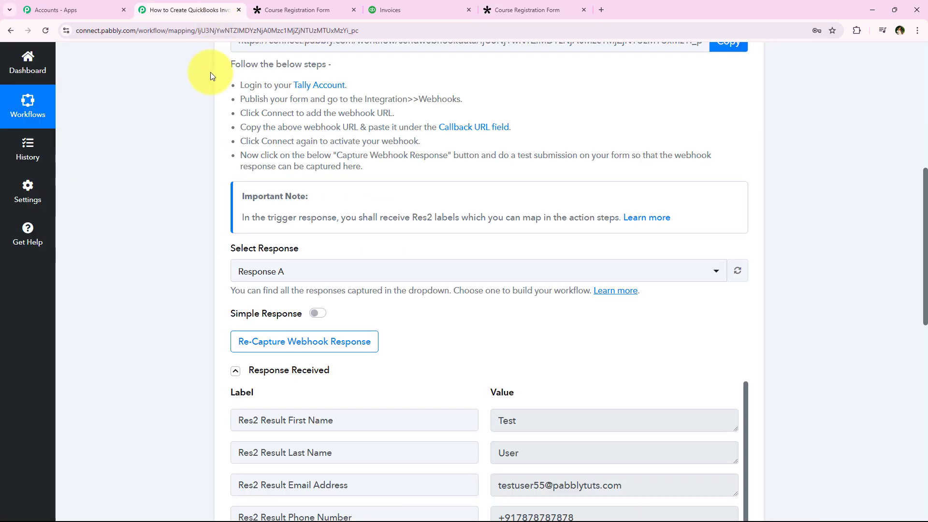
scroll(213, 125, down, 5)
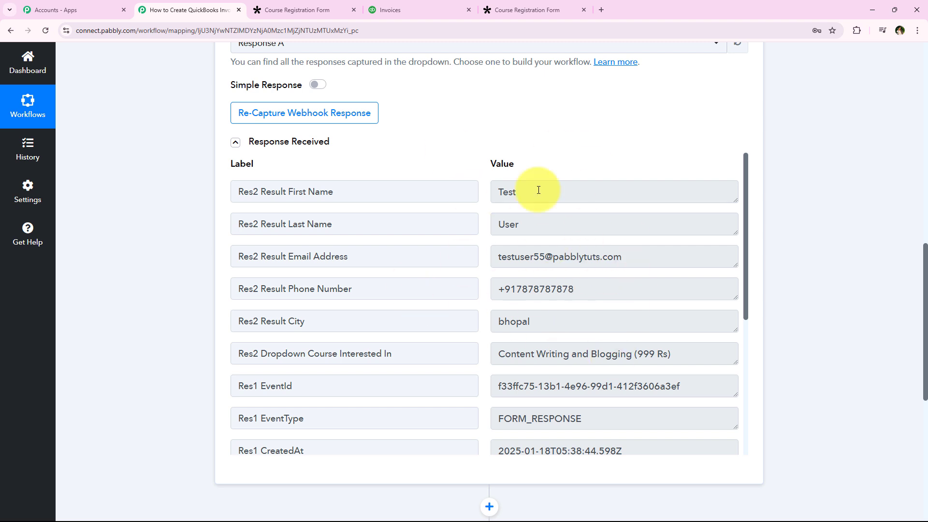
drag(691, 199, 389, 199)
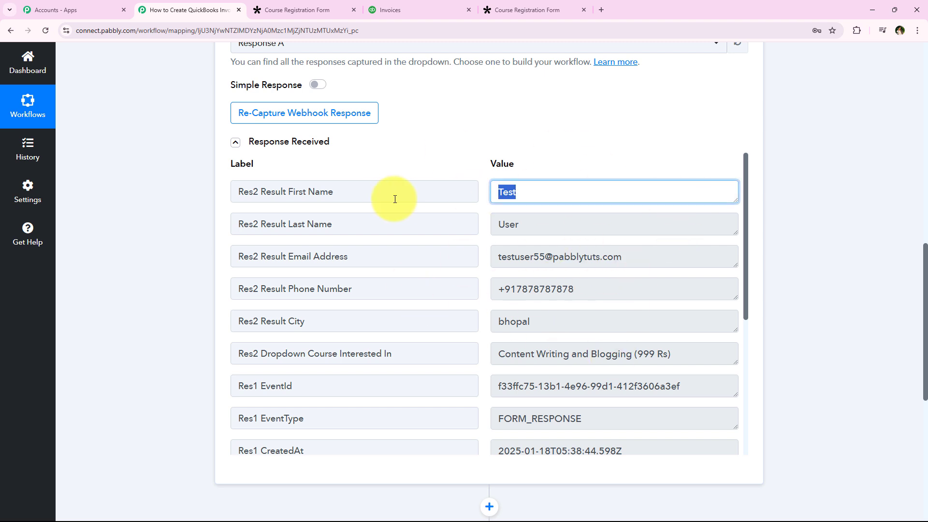
drag(595, 227, 435, 240)
drag(613, 256, 449, 261)
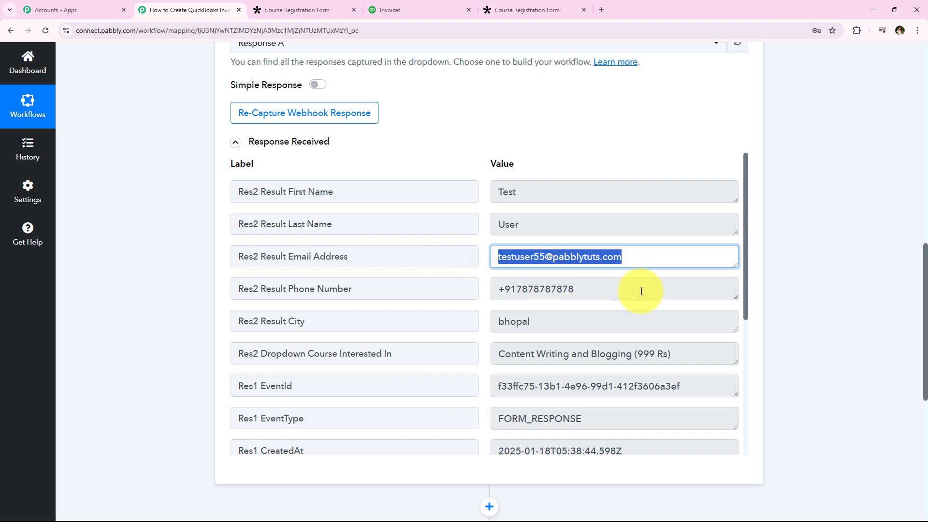
drag(641, 292, 480, 314)
drag(593, 336, 489, 324)
click(585, 359)
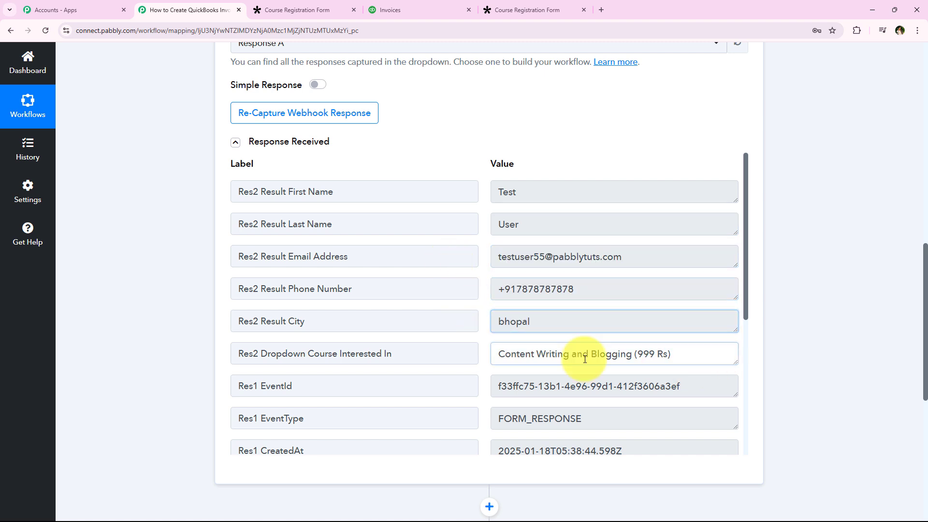
drag(585, 359, 215, 342)
click(198, 336)
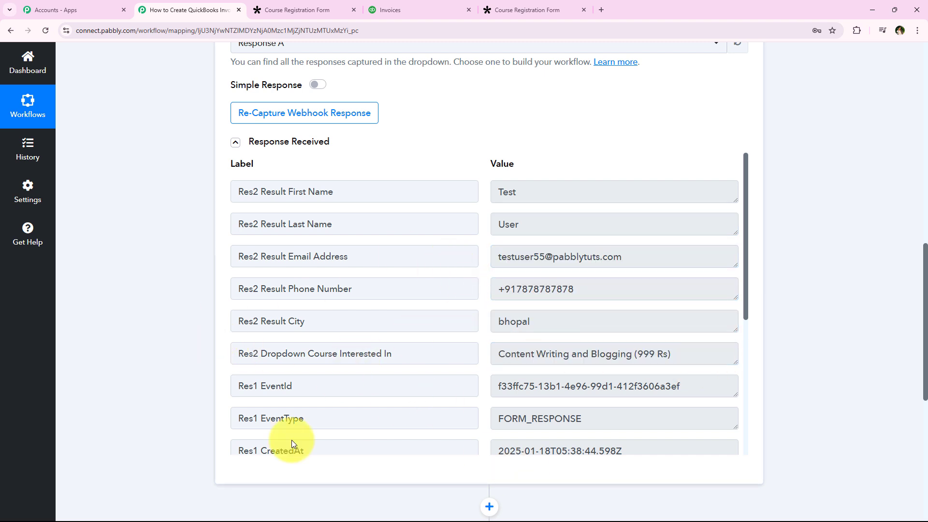
Step: Collapse the Tally New Response trigger step in the workflow
scroll(162, 396, up, 12)
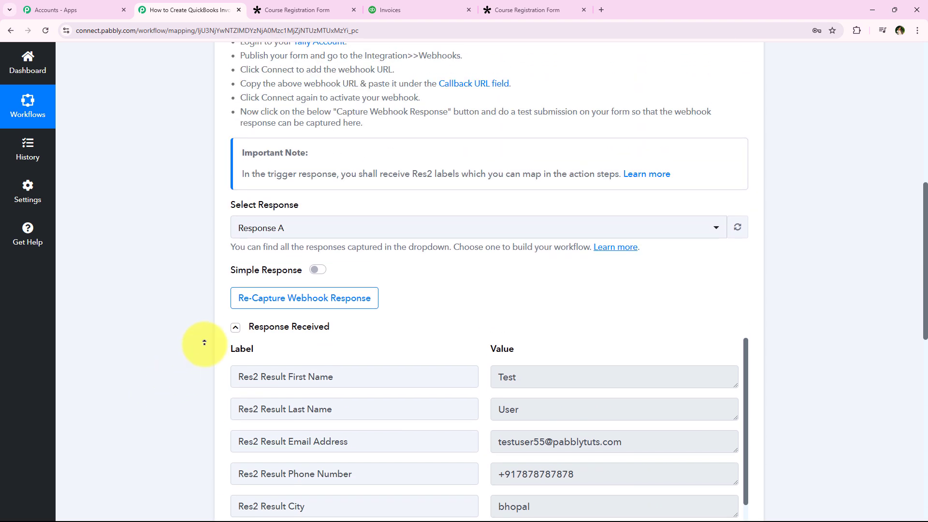
scroll(204, 342, up, 2)
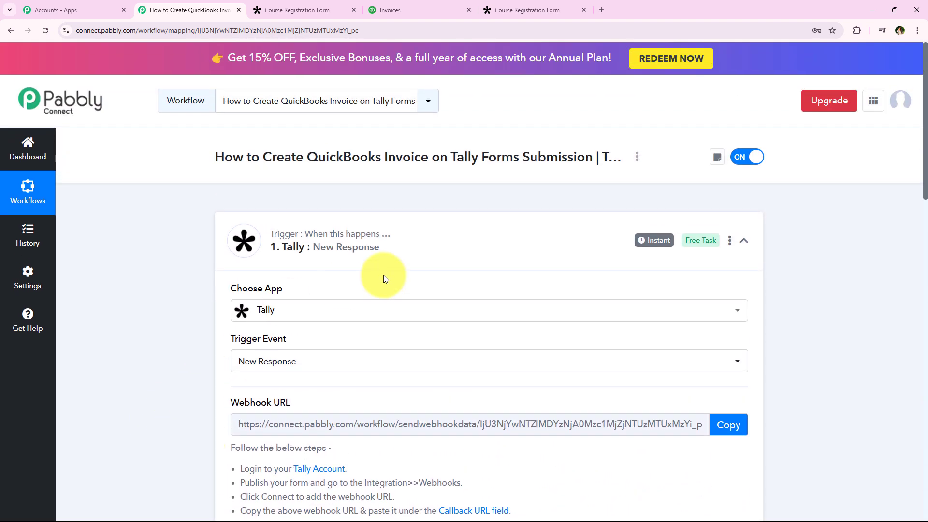
click(370, 253)
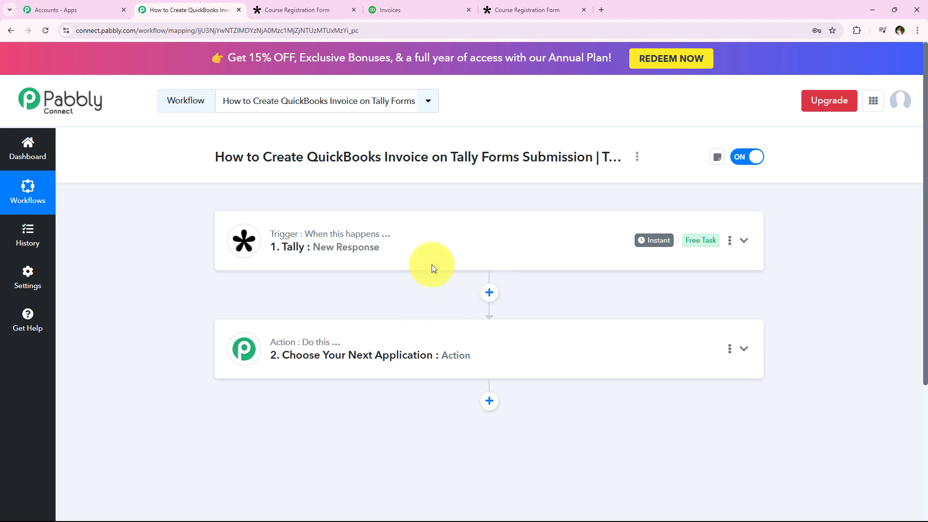
drag(263, 157, 561, 161)
click(314, 194)
drag(308, 159, 428, 162)
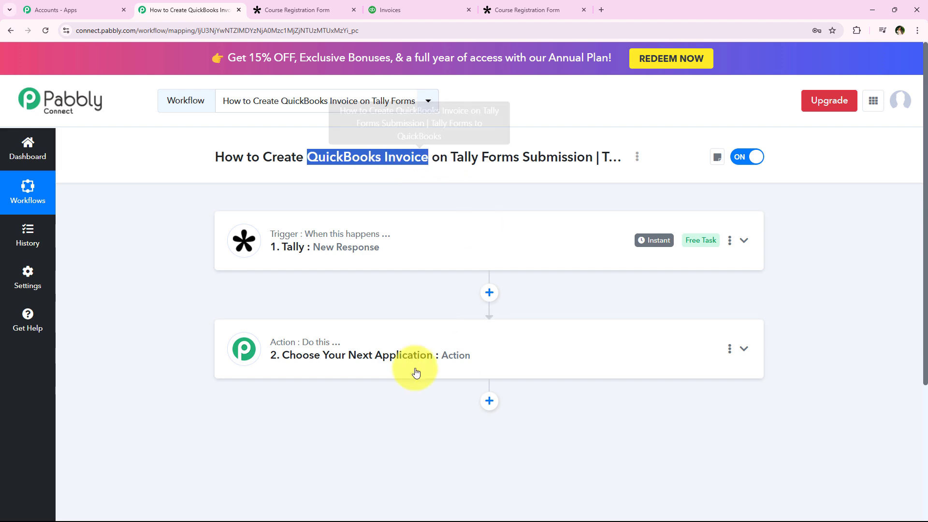
Step: Expand the workflow's second step and choose Quickbooks Online as its action app
click(341, 373)
scroll(310, 329, down, 3)
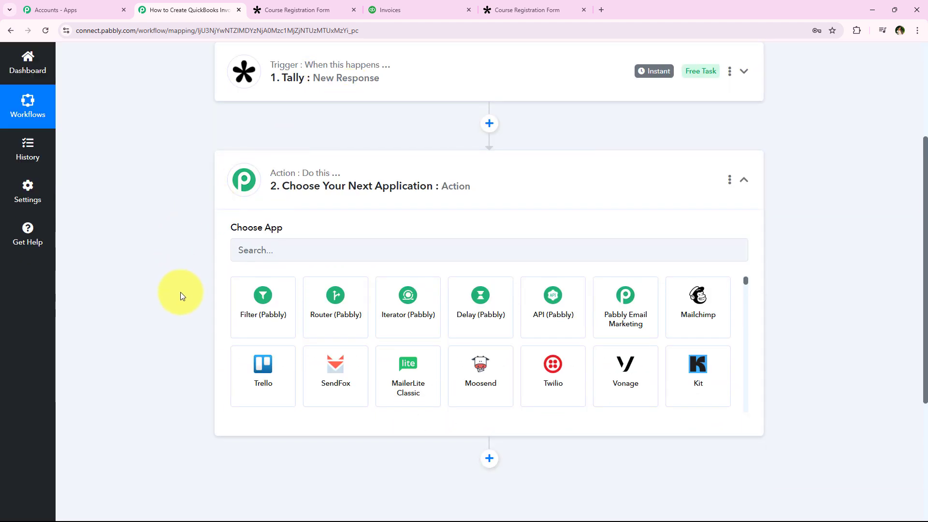
click(274, 257)
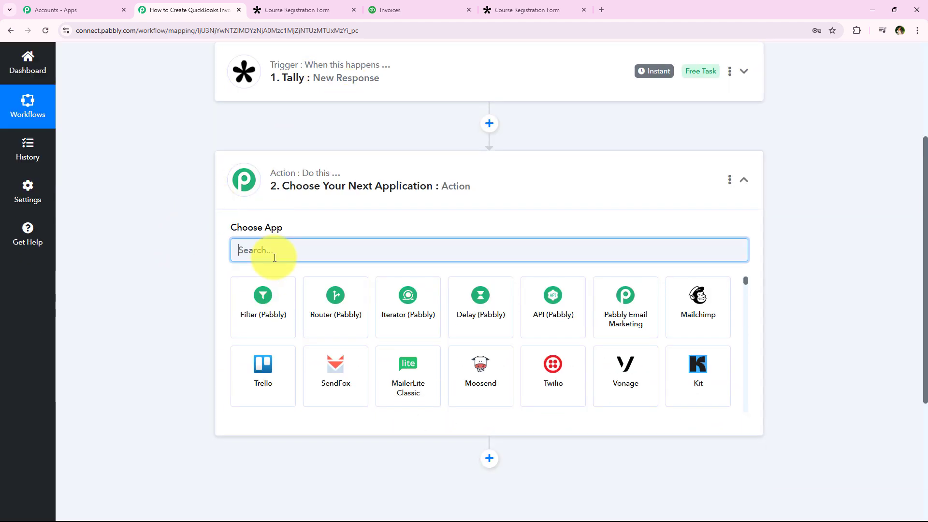
text(Quic)
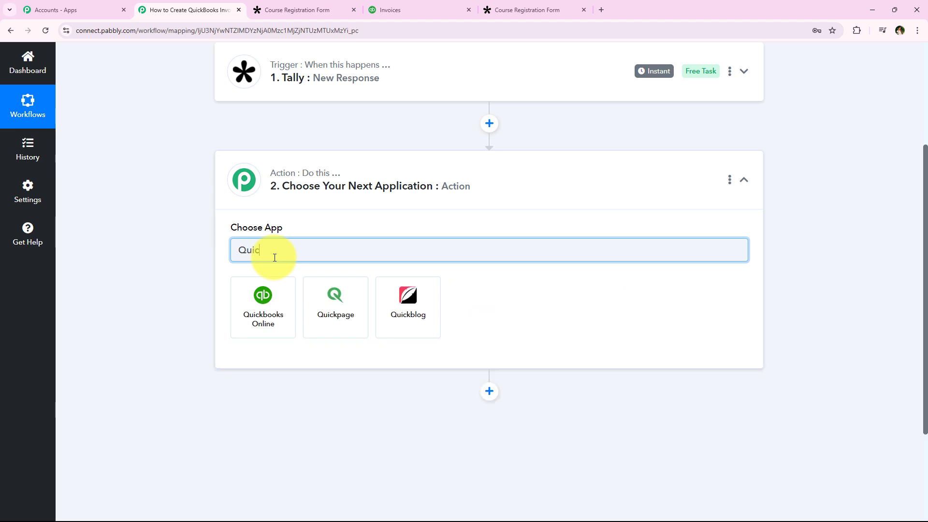
click(263, 306)
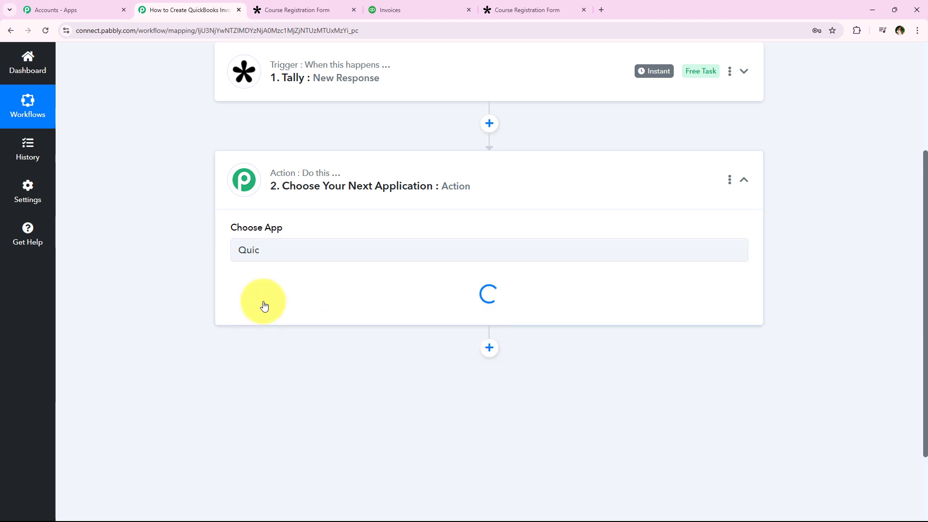
Step: Set the Quickbooks Online step's action event to "Create a Customer"
click(259, 300)
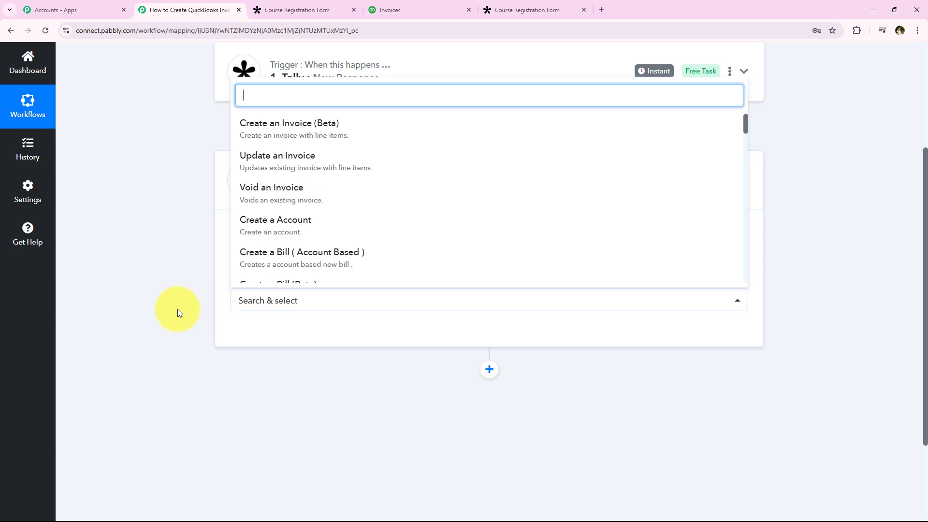
scroll(354, 184, up, 1)
scroll(354, 184, down, 4)
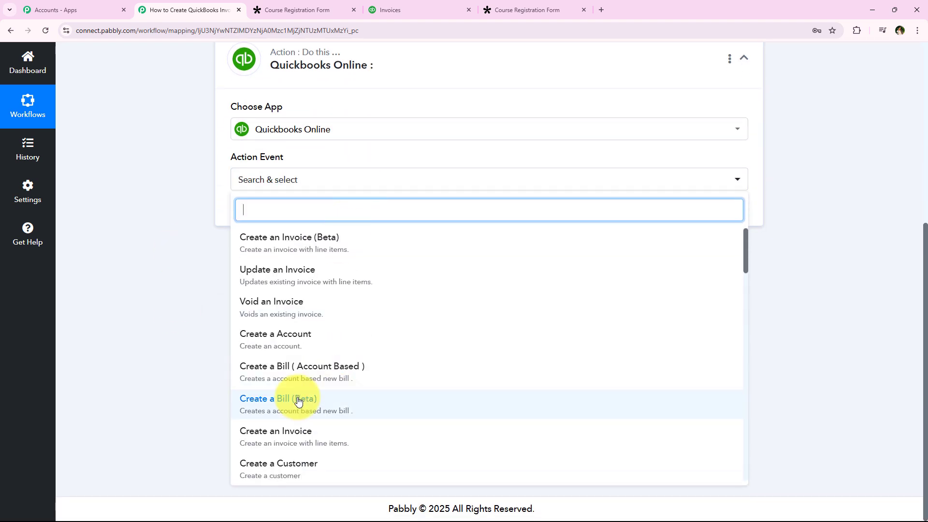
scroll(298, 401, down, 2)
click(393, 363)
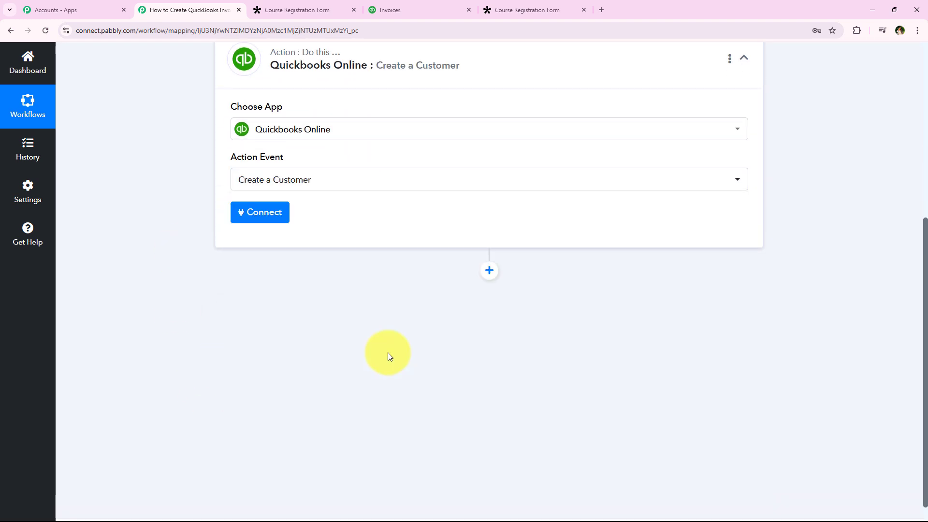
Step: Connect the Create a Customer action to the QuickBooks Online account through a new connection
click(253, 221)
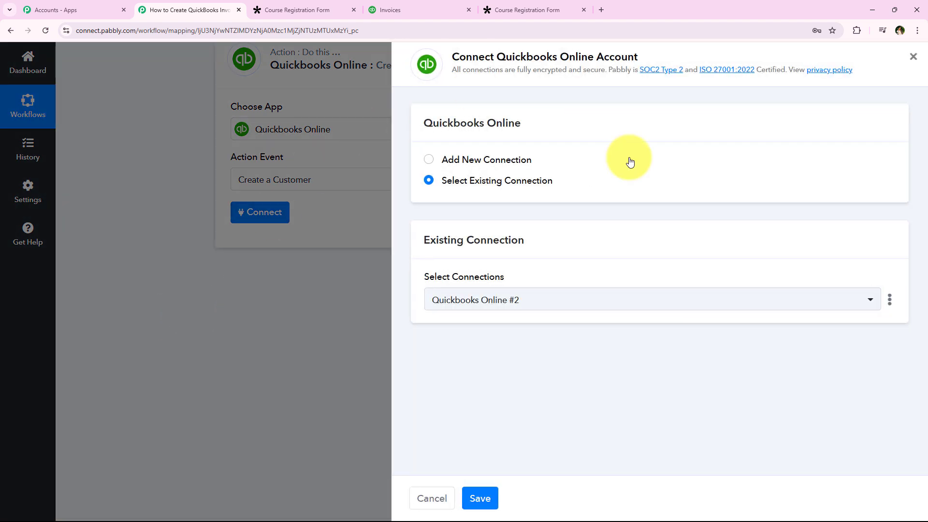
click(484, 161)
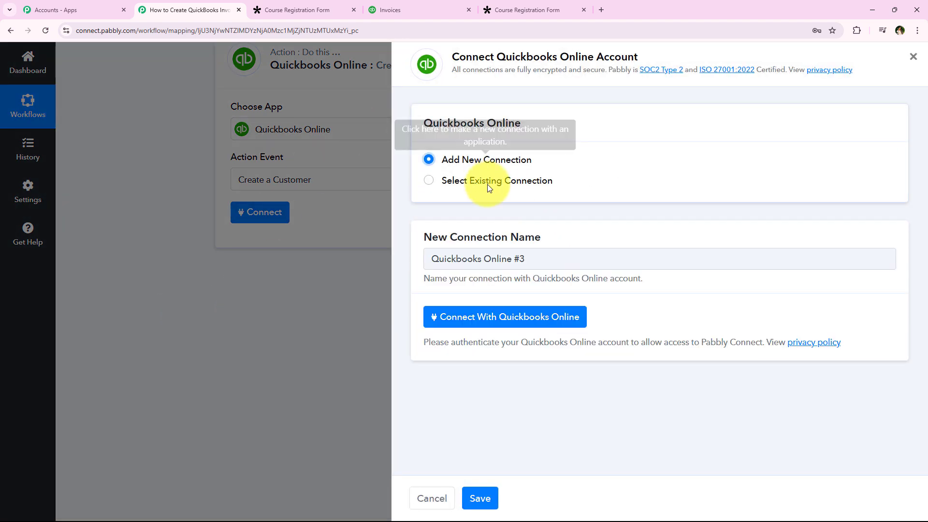
click(487, 184)
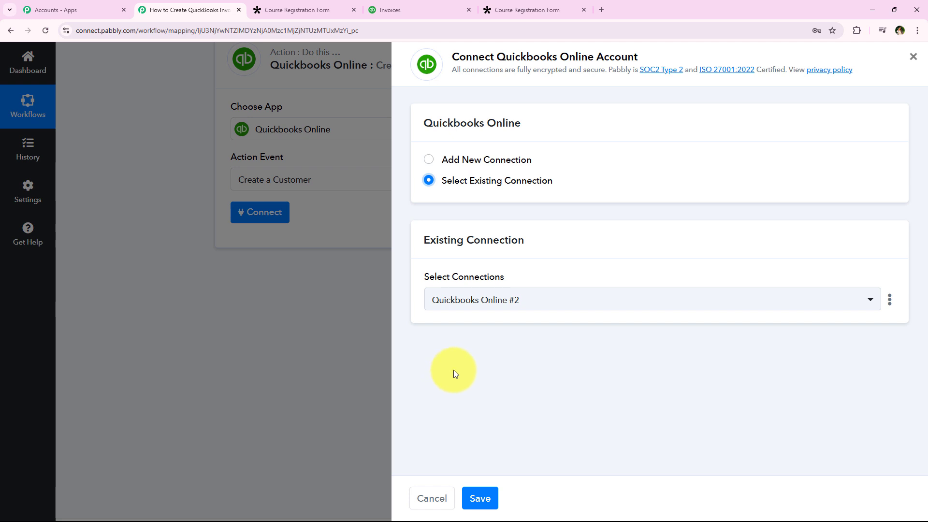
click(469, 157)
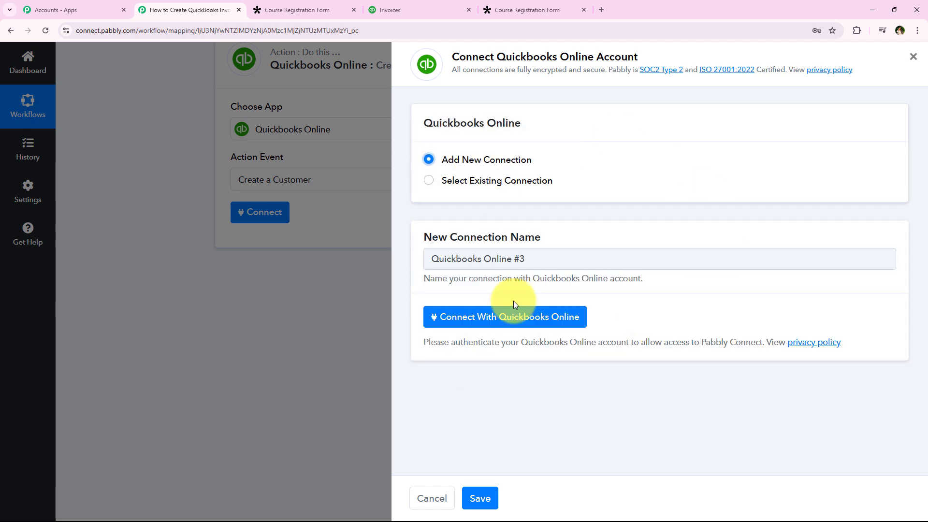
click(564, 322)
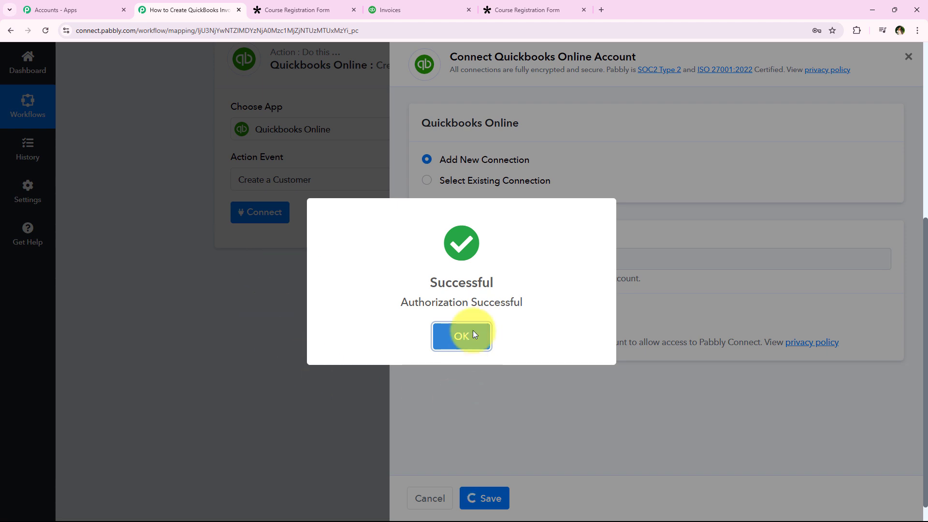
click(472, 333)
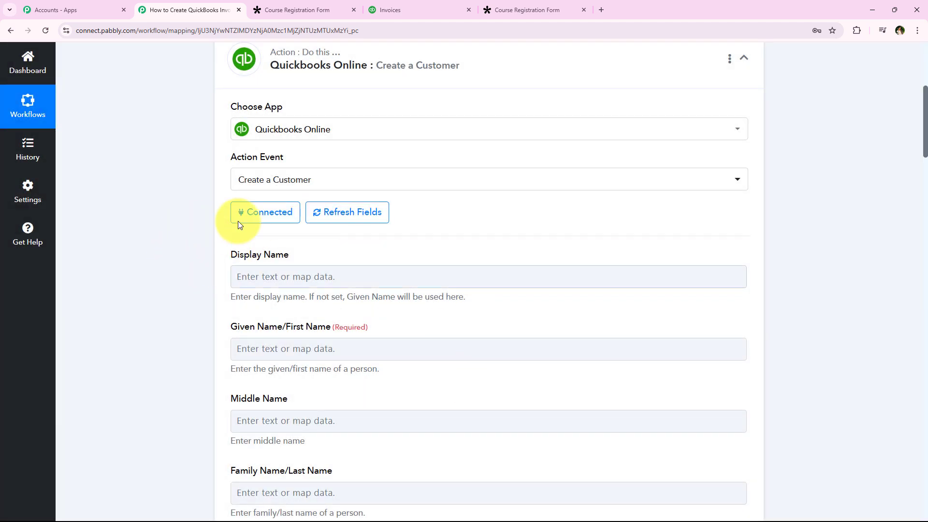
Step: Switch to QuickBooks, close the open invoice's details on the Invoices page, and return to the Pabbly Connect workflow
scroll(173, 290, up, 1)
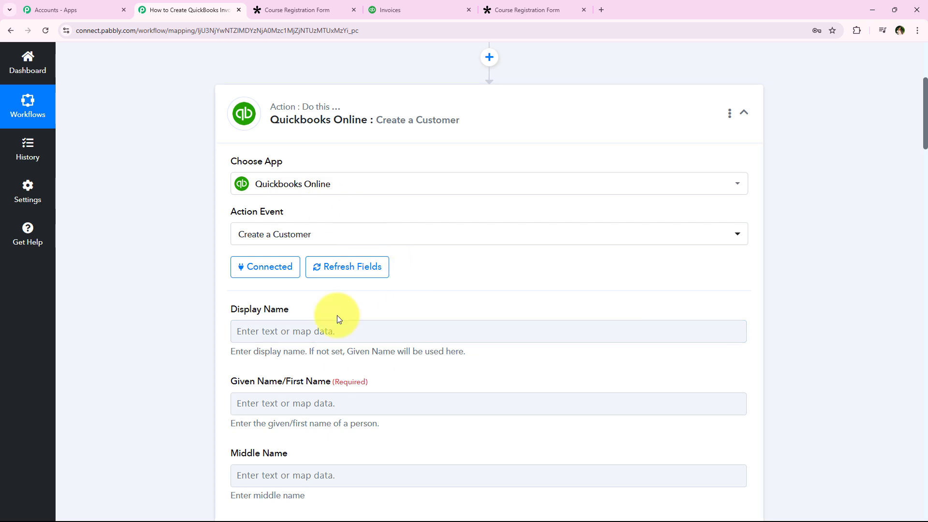
click(413, 3)
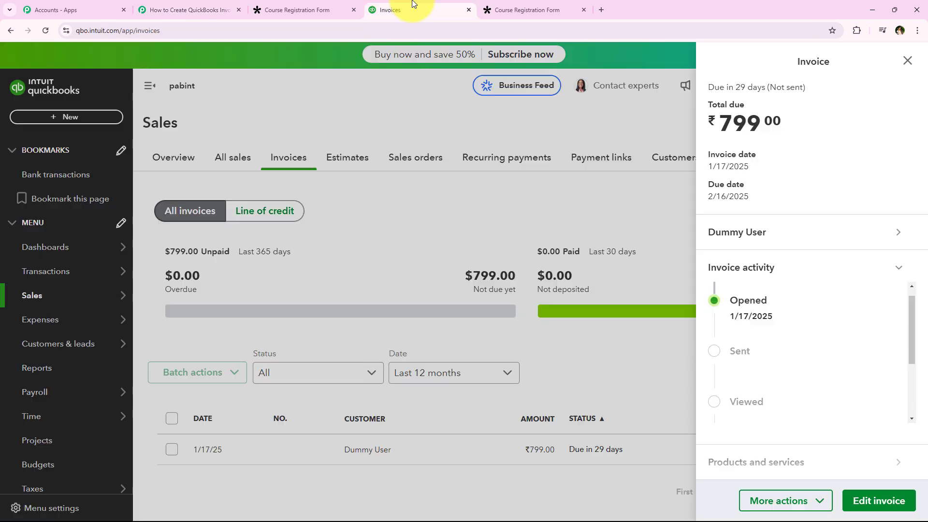
click(907, 60)
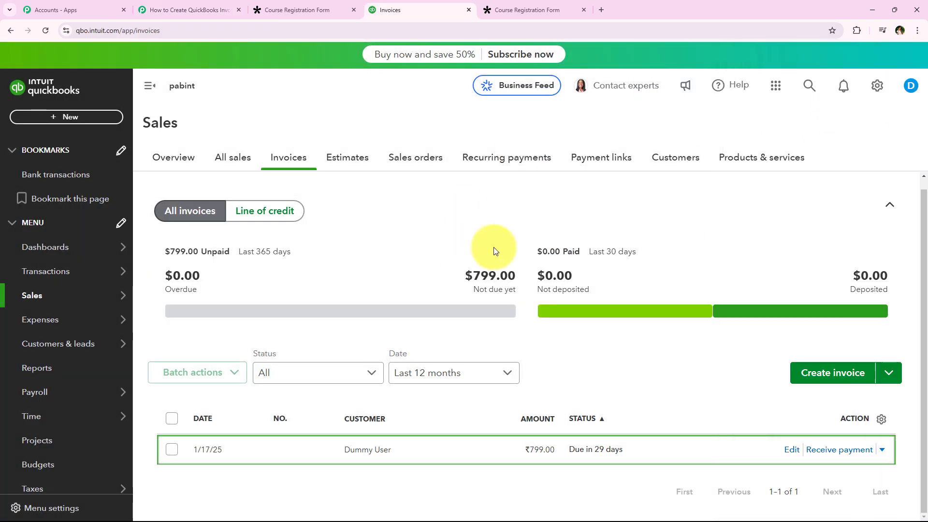
click(216, 9)
Step: Examine the Create a Customer action's fields, especially the Display Name field and its help text
scroll(174, 190, up, 1)
scroll(174, 190, down, 2)
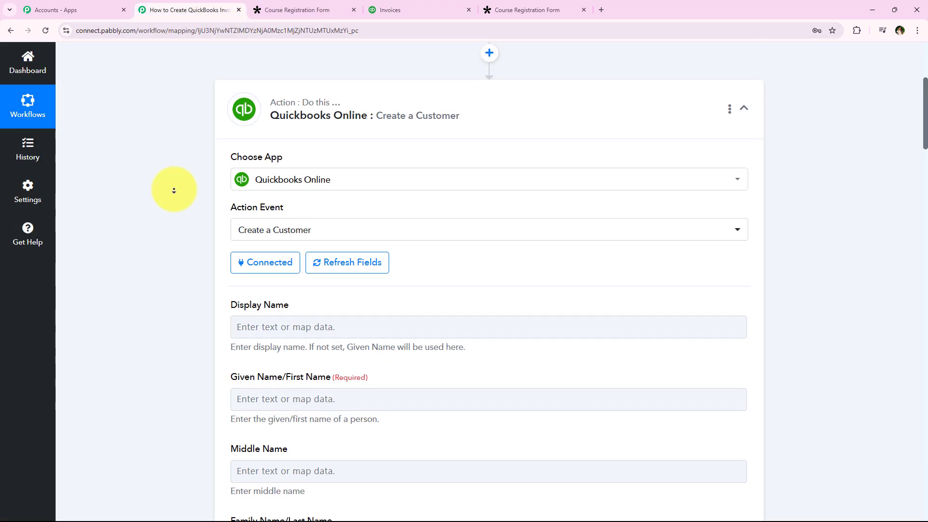
scroll(174, 190, down, 1)
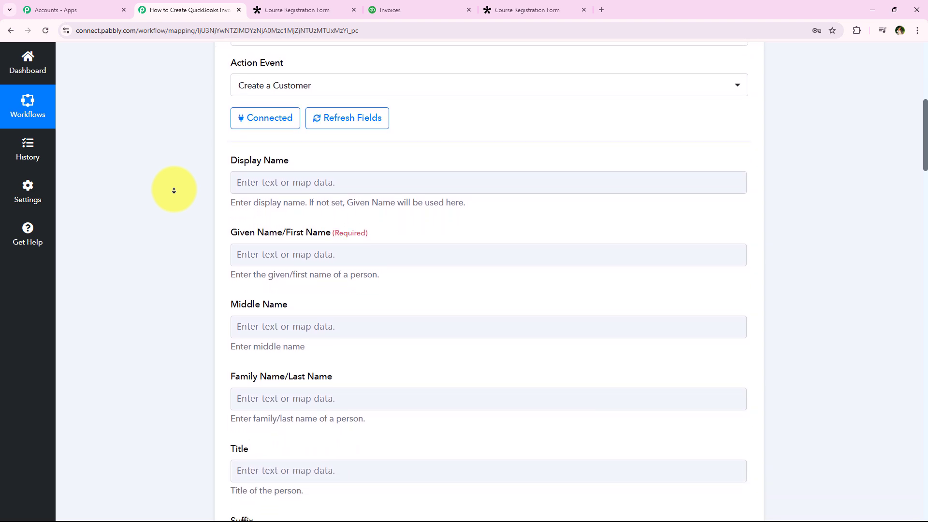
middle_click(174, 190)
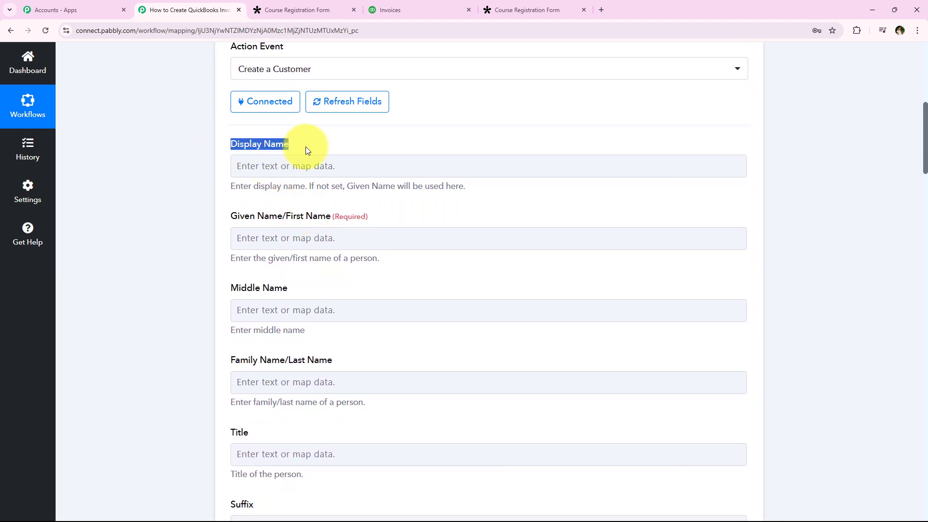
click(222, 185)
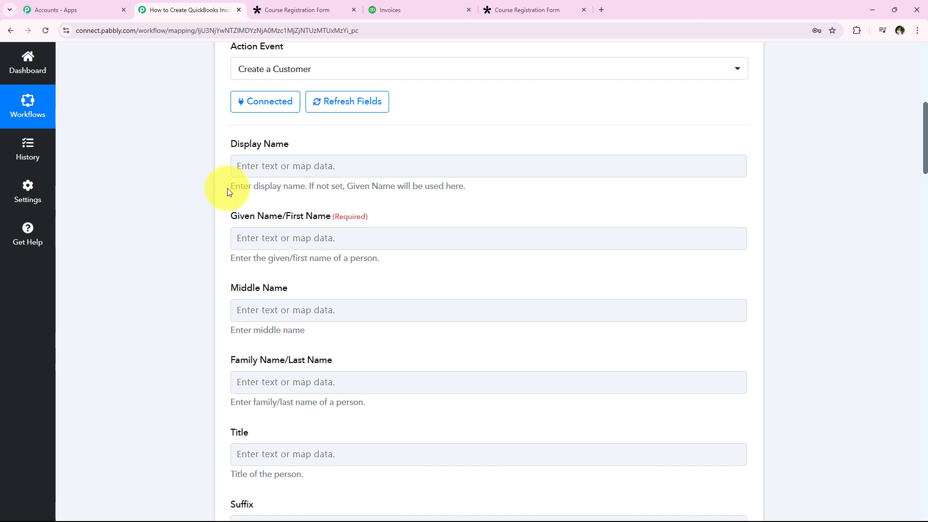
drag(227, 187, 305, 189)
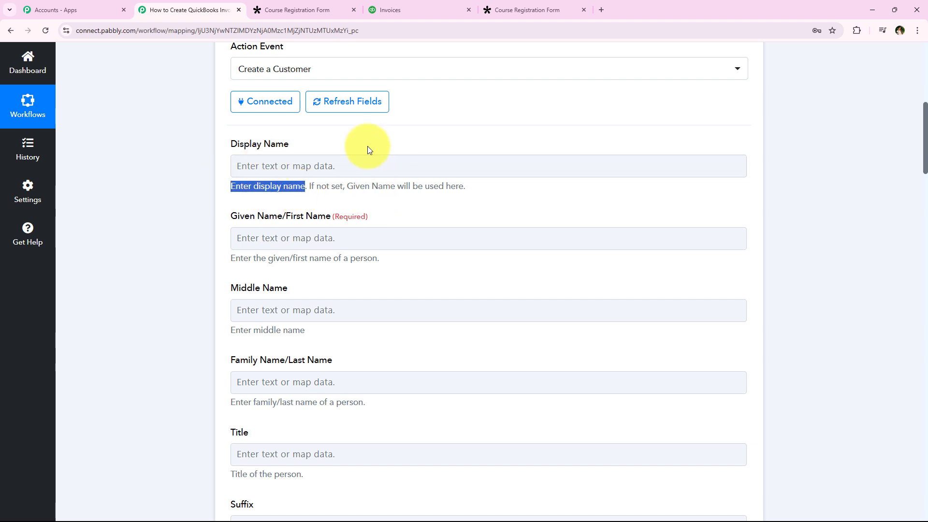
click(202, 198)
scroll(202, 193, up, 6)
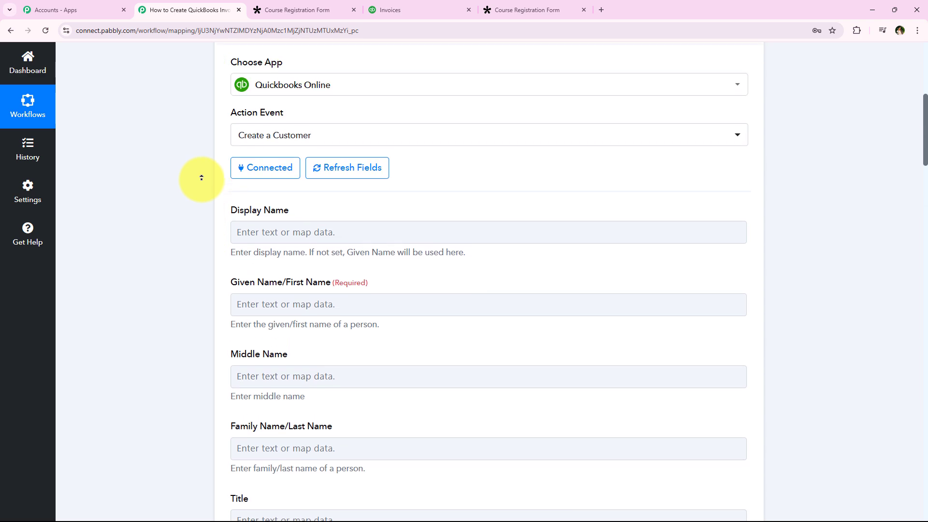
Step: Review the captured response in the Tally trigger and reopen the Create a Customer action
click(241, 157)
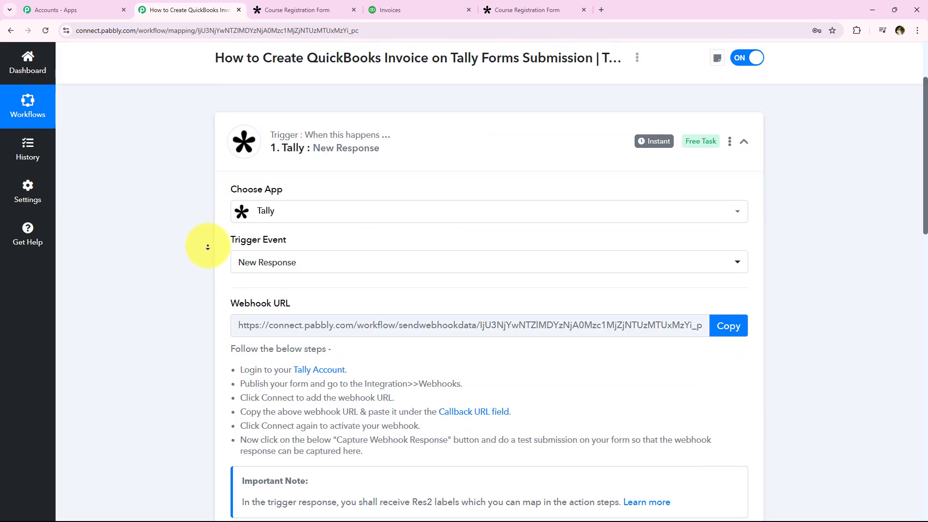
scroll(198, 299, down, 15)
scroll(165, 261, up, 5)
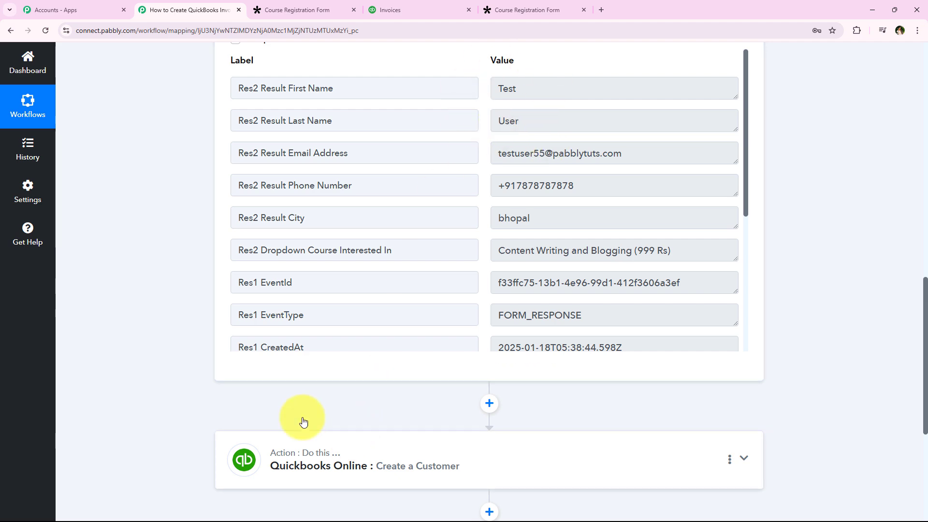
click(302, 447)
scroll(188, 207, up, 10)
scroll(183, 213, down, 2)
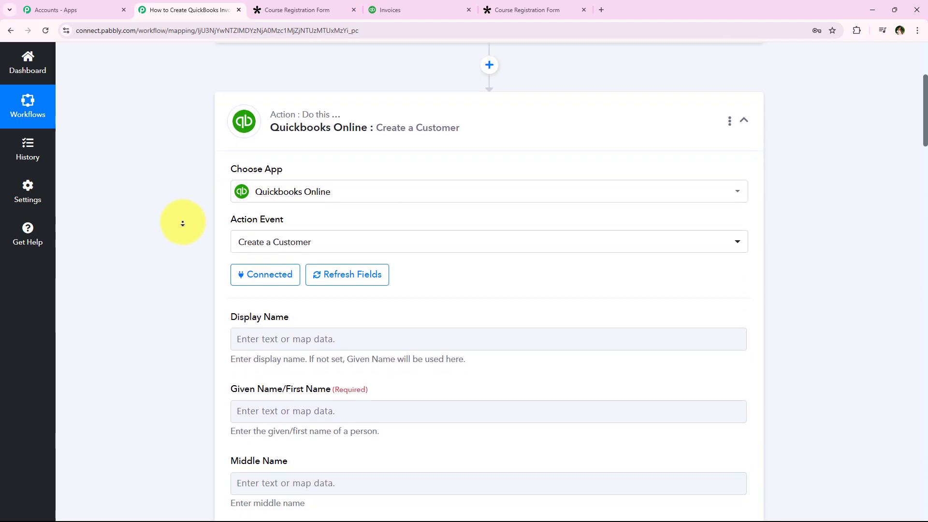
Step: Examine the Tally New Response data available for mapping into the Display Name field
click(262, 317)
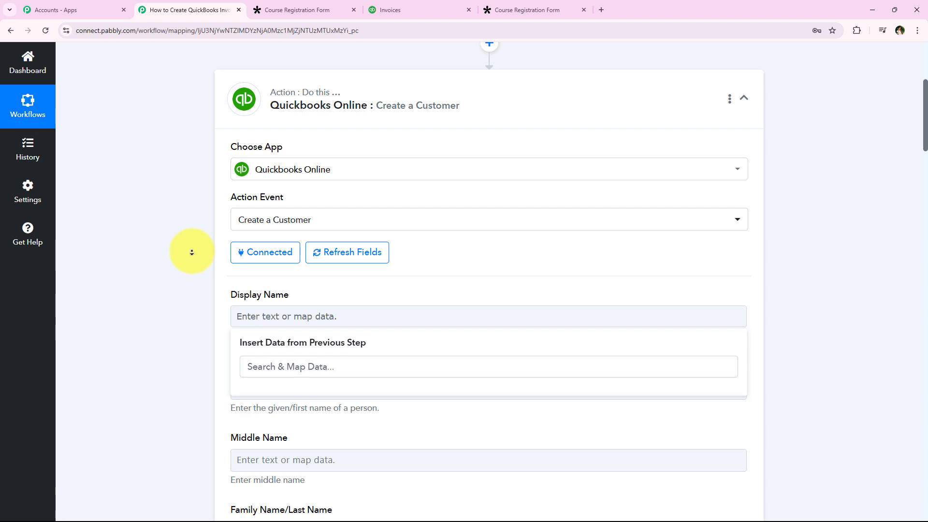
scroll(190, 256, down, 1)
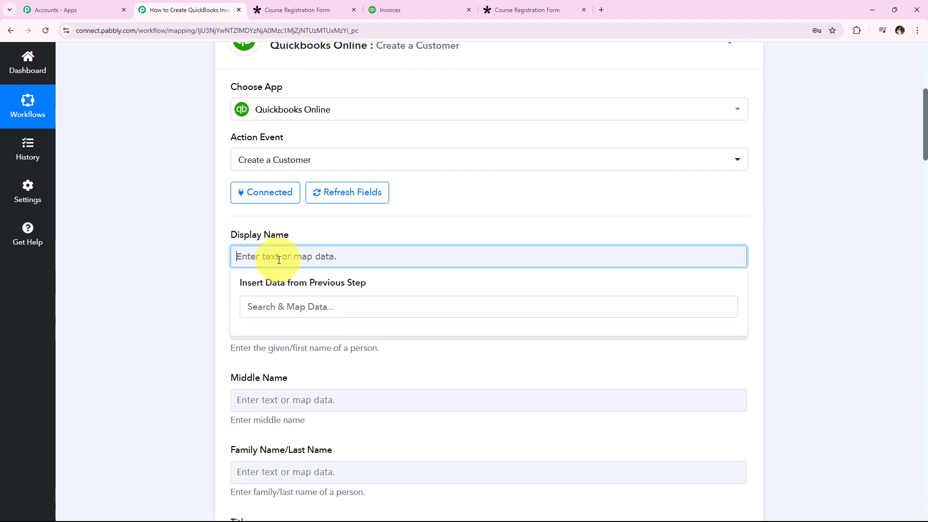
click(269, 254)
click(338, 353)
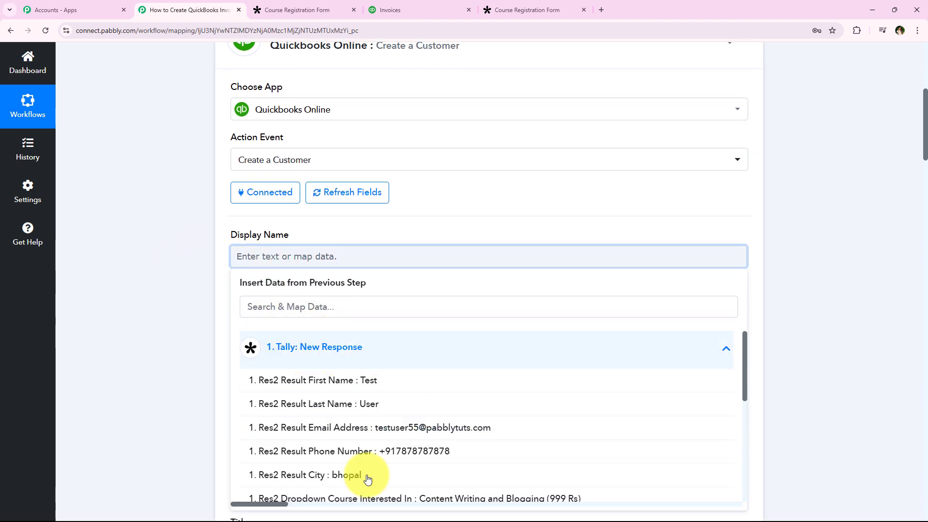
click(311, 350)
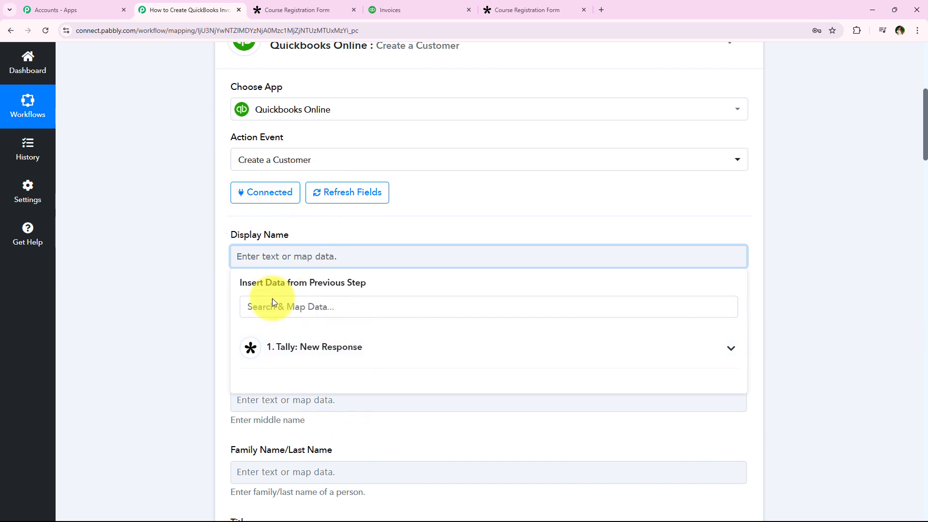
click(338, 348)
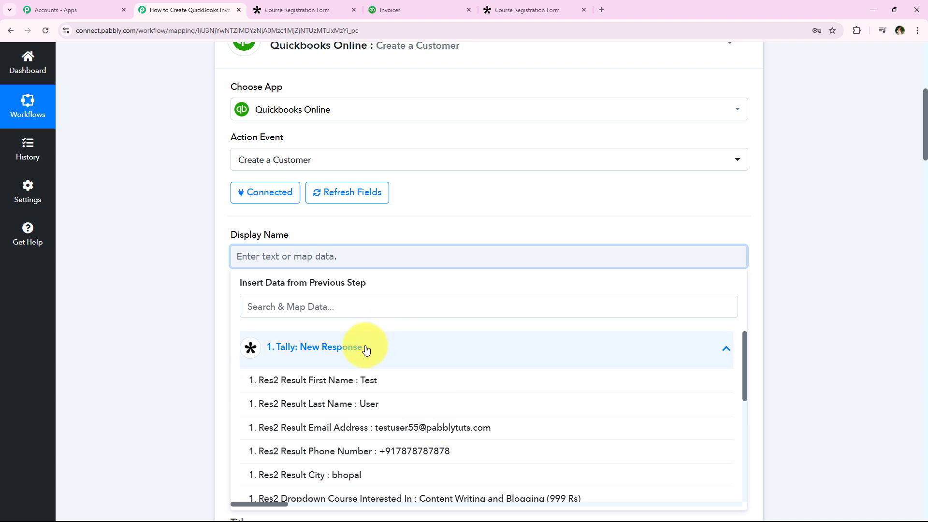
click(327, 359)
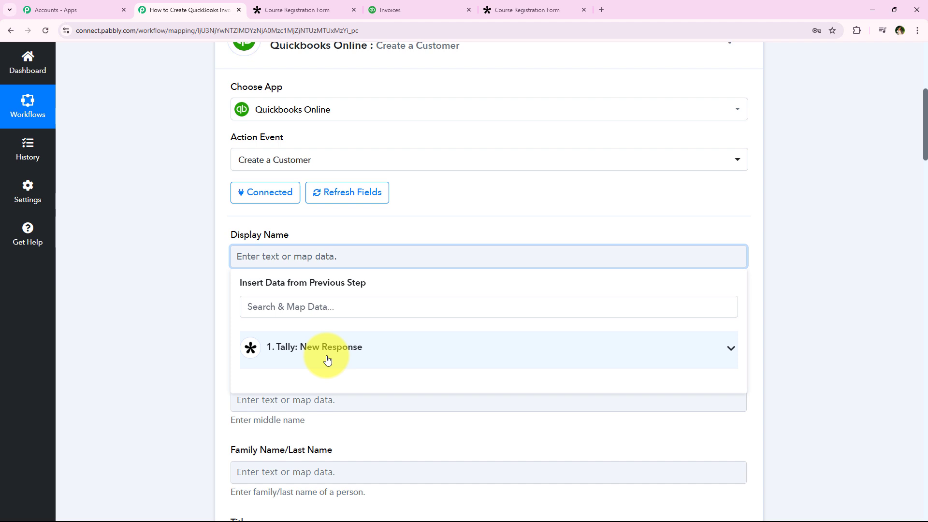
click(221, 274)
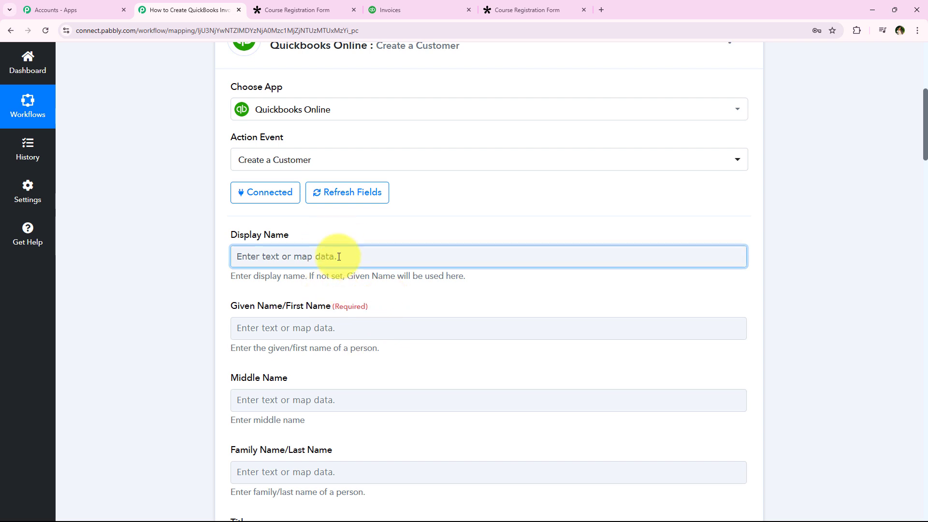
Step: Map the Tally response's First Name and Last Name into the customer's Display Name field
click(384, 254)
click(344, 313)
text(na)
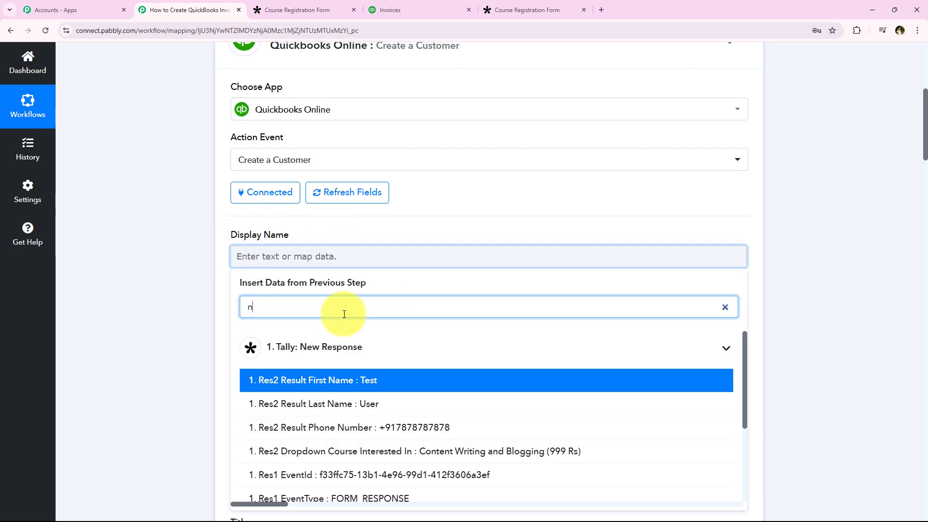
click(391, 389)
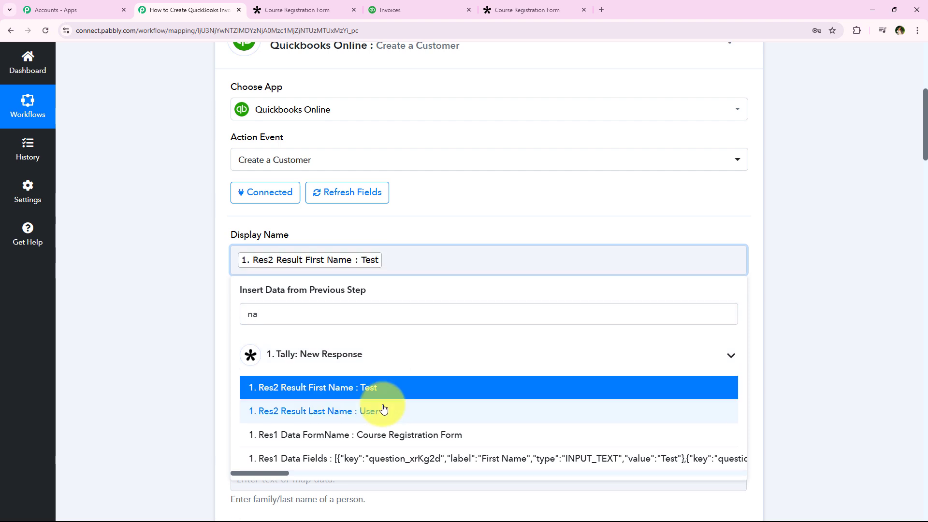
click(383, 410)
click(225, 337)
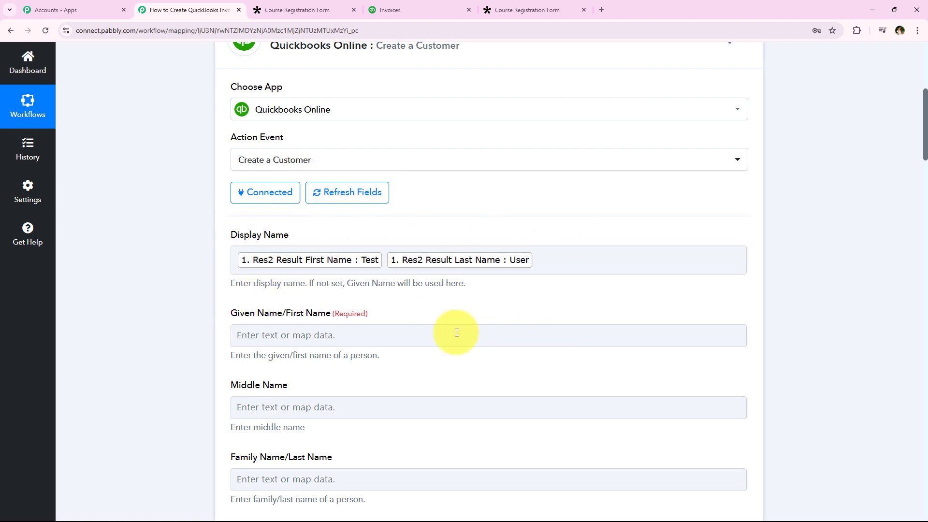
Step: Map the Tally response's First Name into the required Given Name/First Name field
scroll(183, 306, down, 1)
click(310, 315)
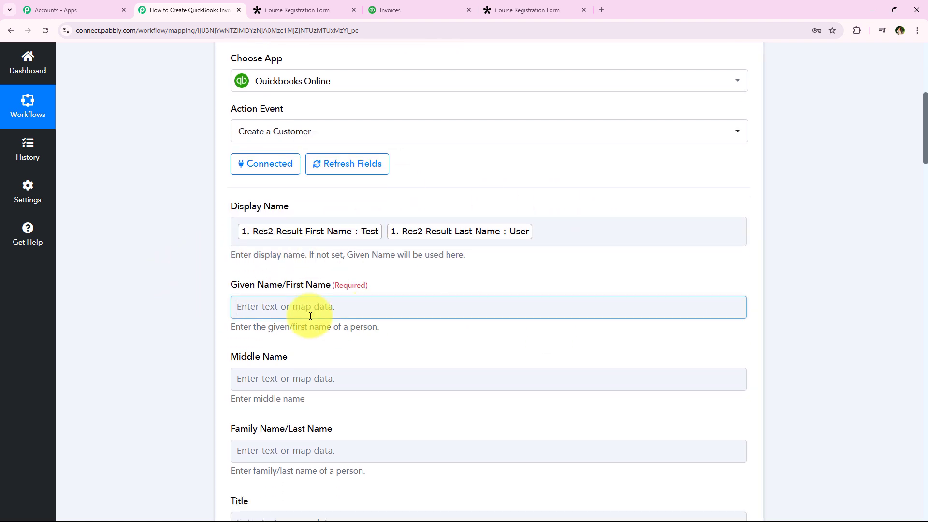
click(345, 349)
text(fi)
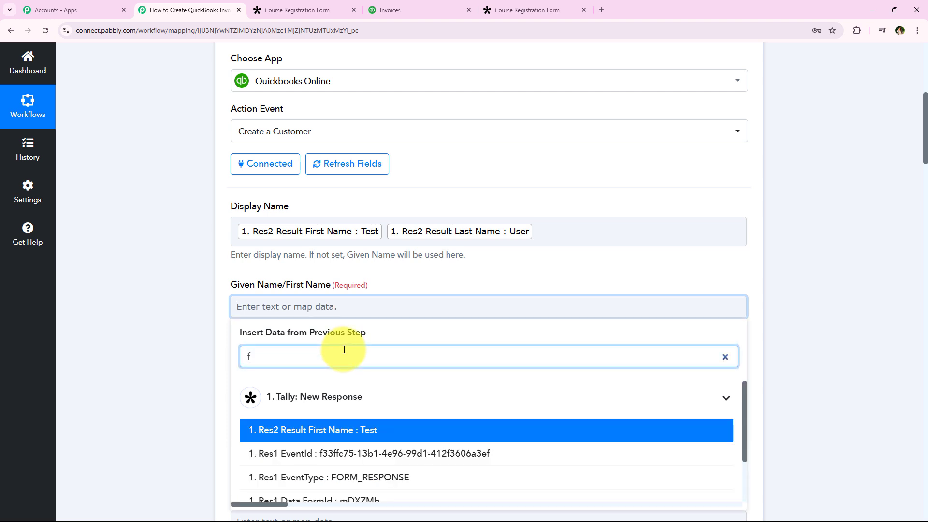
click(364, 425)
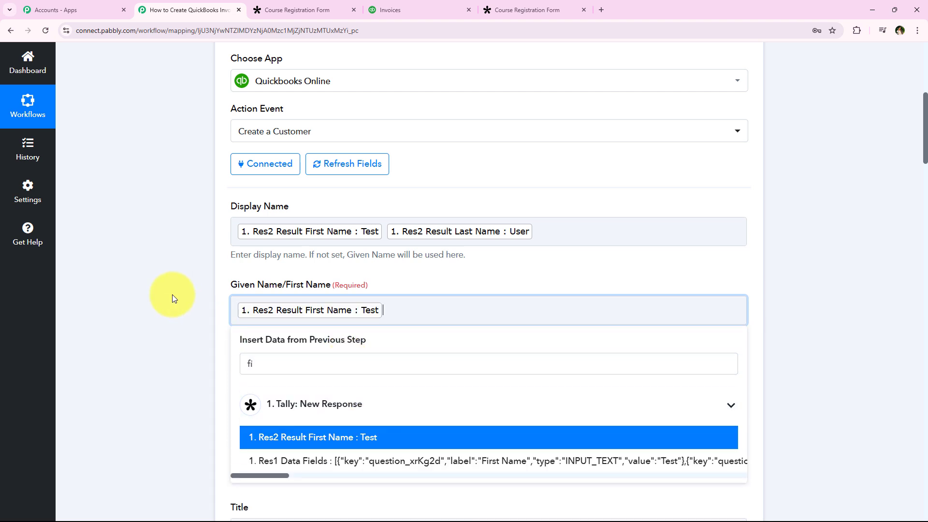
click(182, 195)
Step: Map the Tally response's Last Name into the Family Name/Last Name field
scroll(187, 234, down, 3)
scroll(190, 235, down, 1)
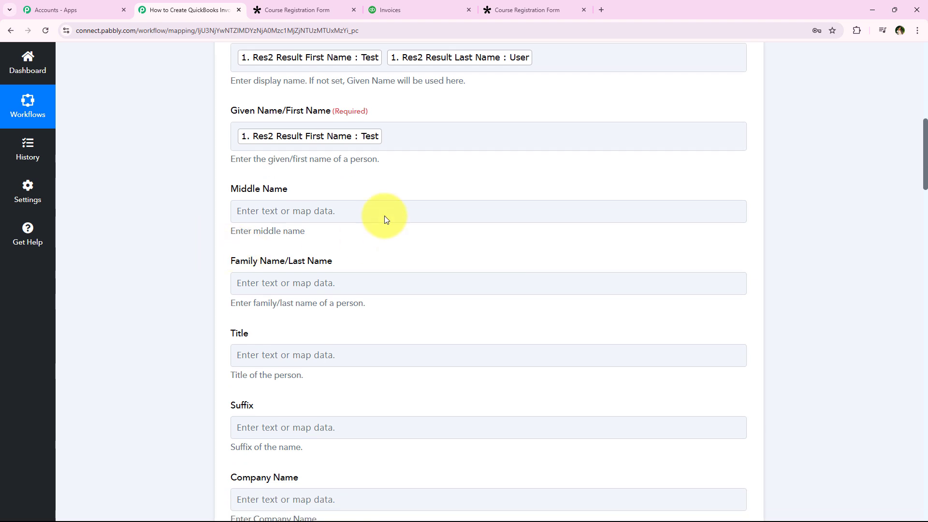
click(300, 289)
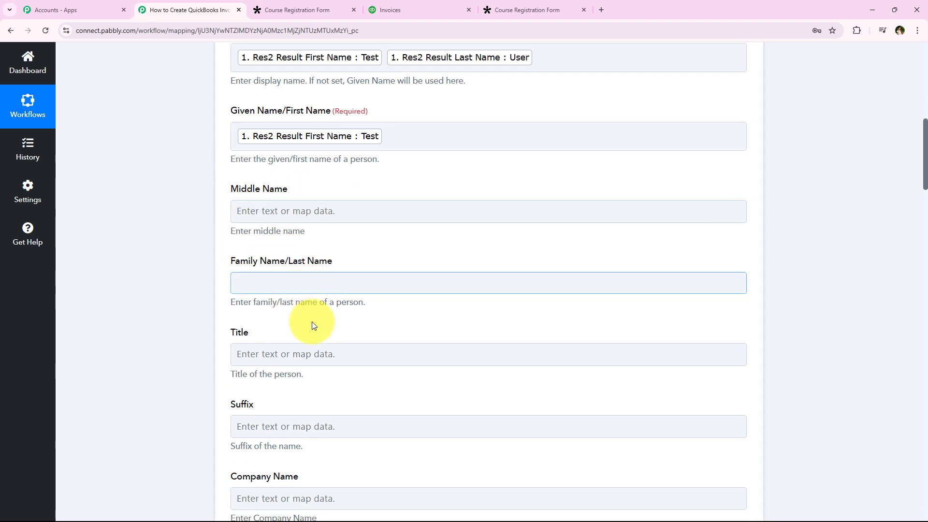
text(lt La)
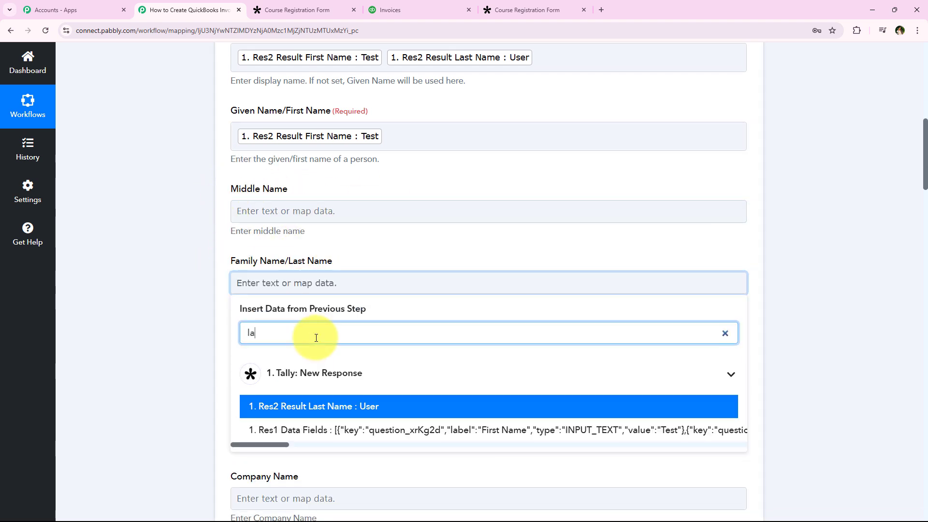
text(s)
click(342, 407)
click(181, 329)
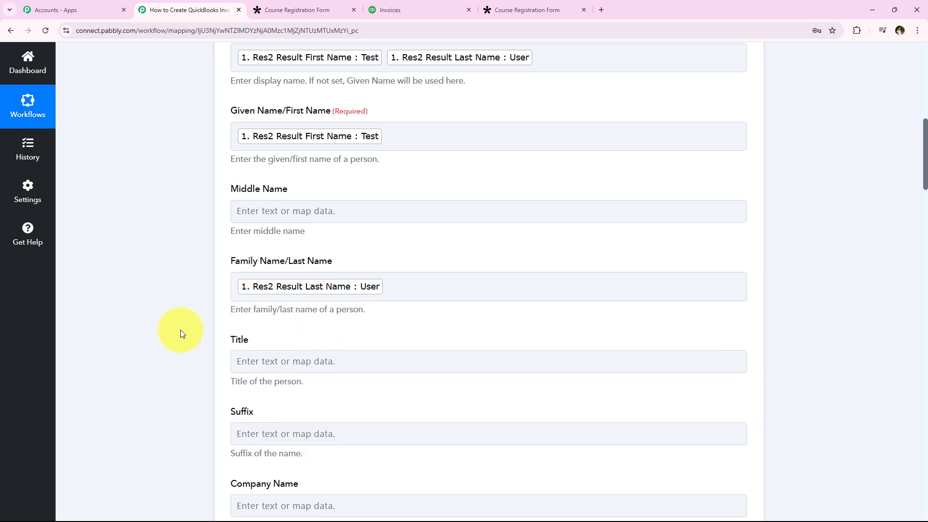
Step: Map the Tally response's Phone Number into the customer's Phone Number field
middle_click(206, 192)
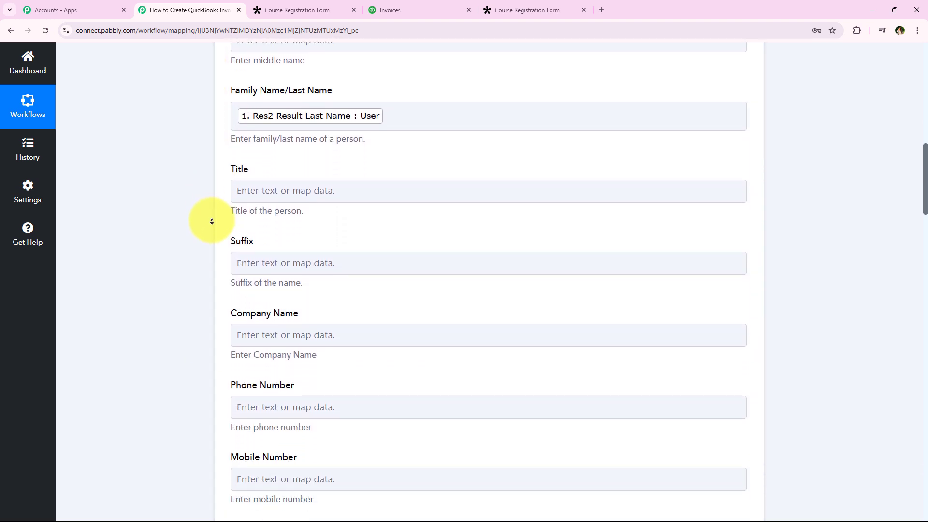
middle_click(211, 221)
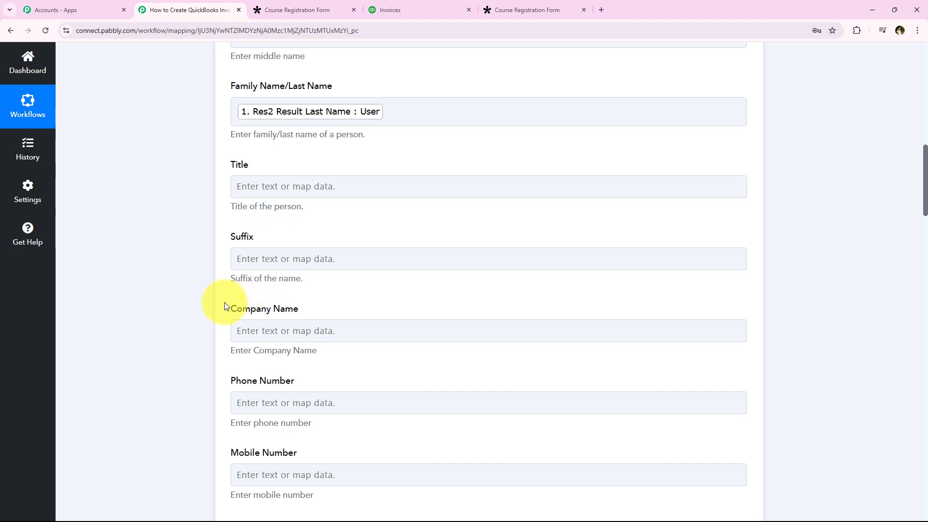
scroll(195, 304, down, 3)
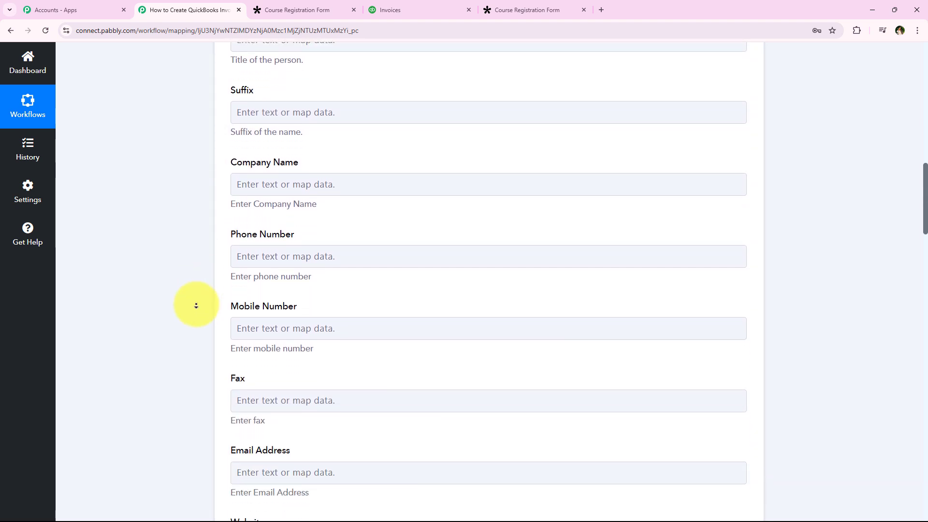
click(310, 245)
click(347, 297)
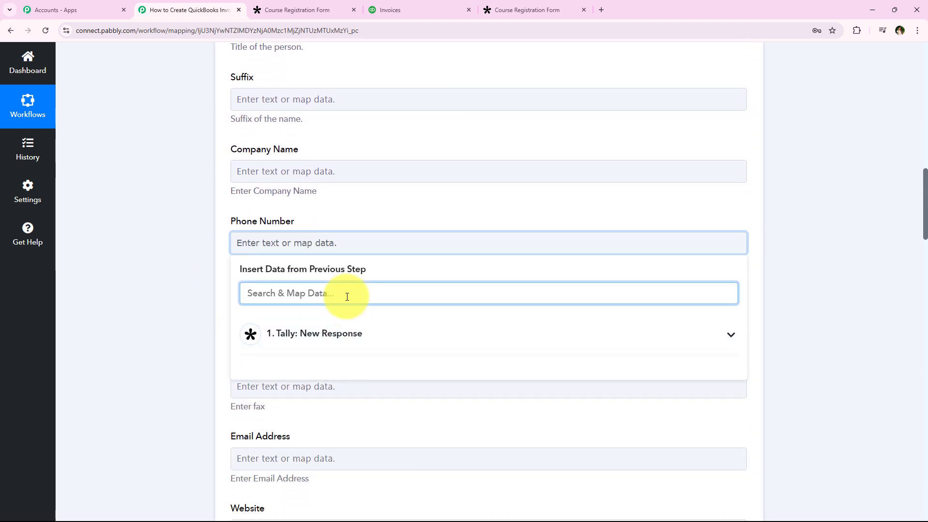
text(+9)
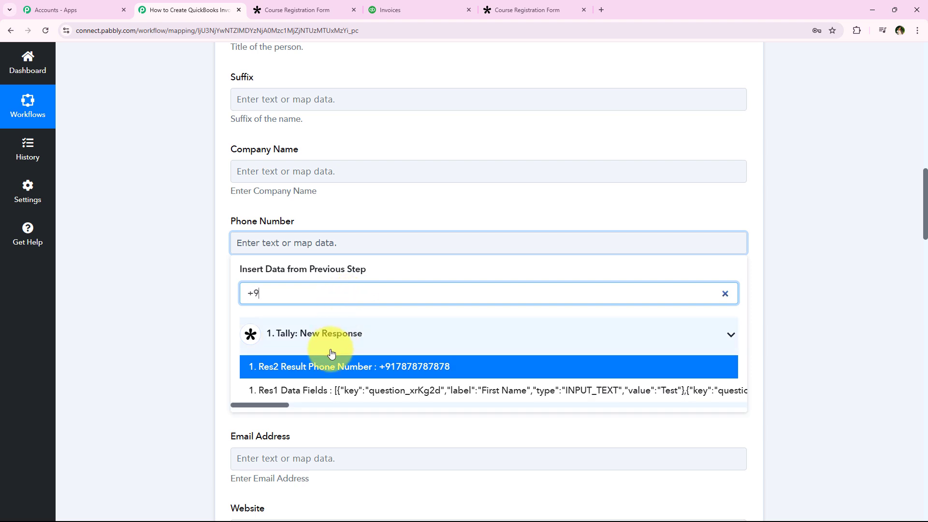
click(331, 366)
Step: Map the Tally response's Email Address into the customer's Email Address field
scroll(163, 227, down, 5)
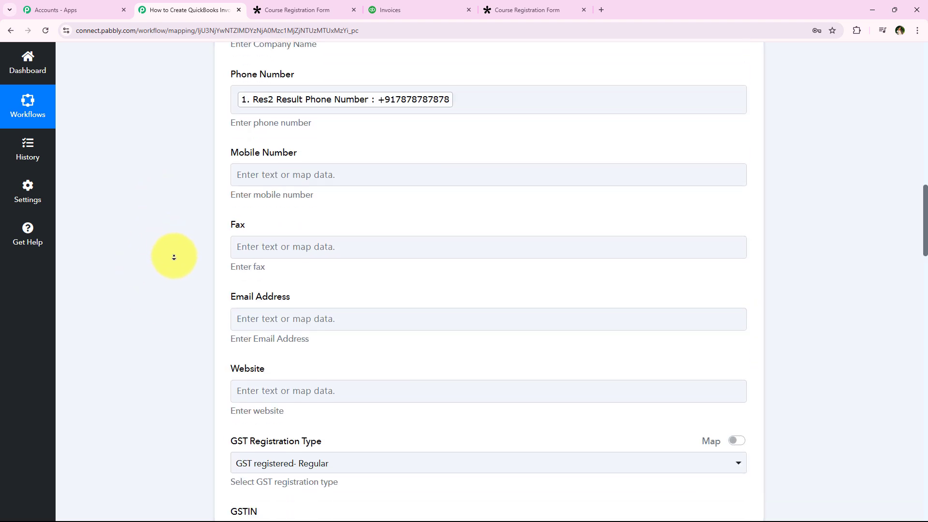
click(251, 249)
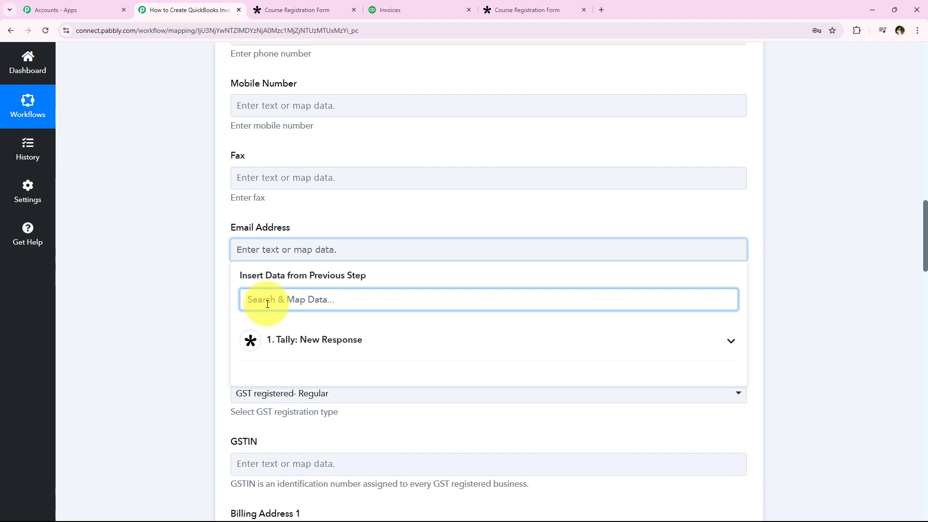
text(@)
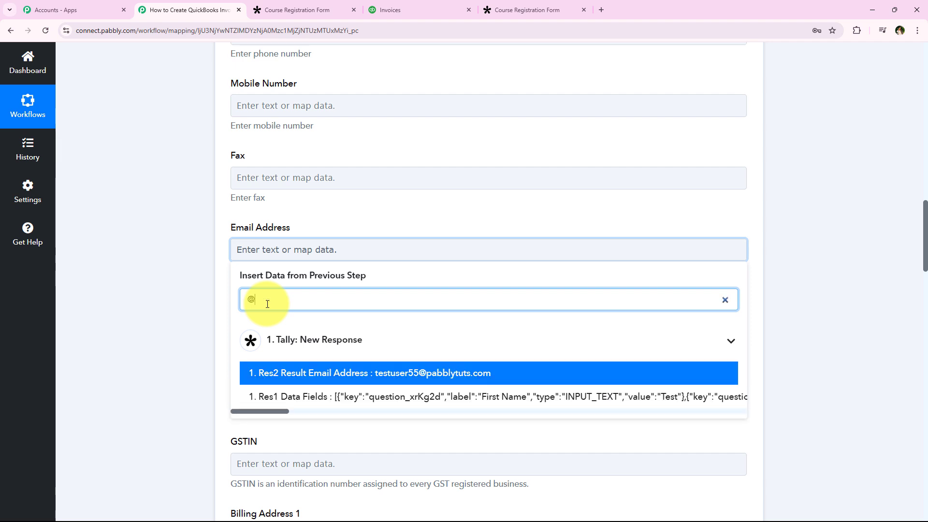
click(449, 369)
Step: Choose the customer's GST Registration Type in the Create a Customer action
scroll(179, 258, down, 1)
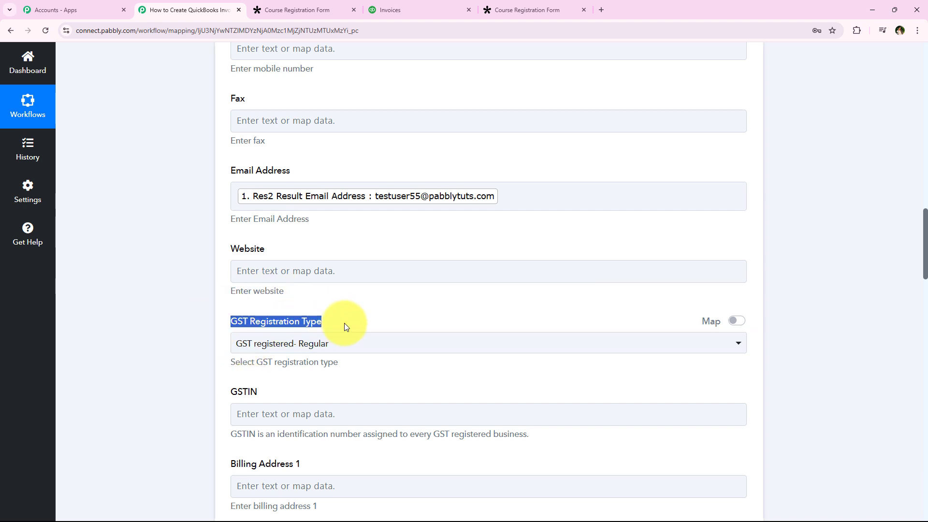
click(344, 342)
click(266, 186)
Step: Set the customer's Currency to INR, leaving the address and notes fields empty
middle_click(193, 196)
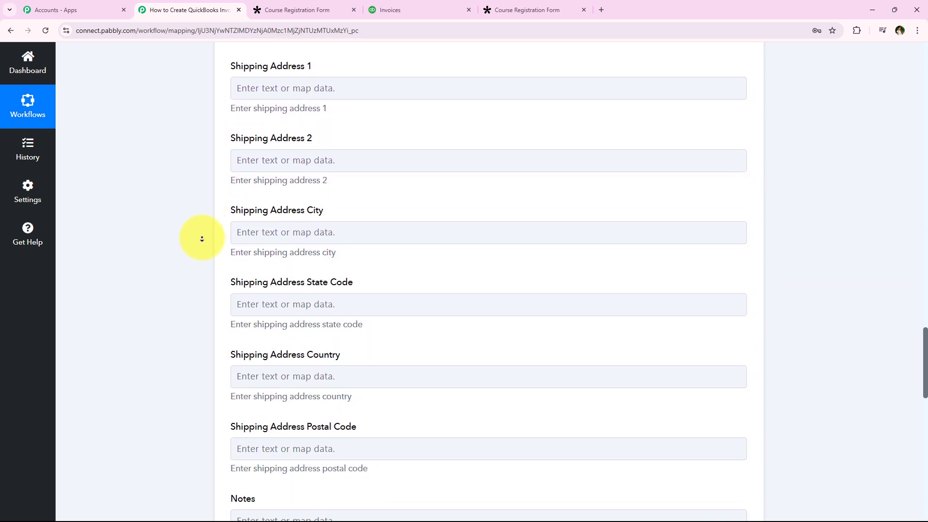
middle_click(202, 237)
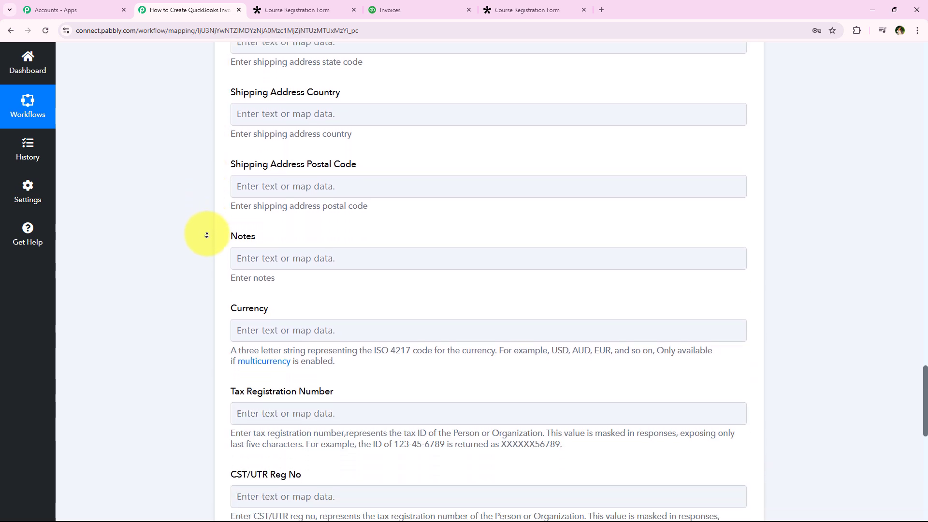
click(257, 189)
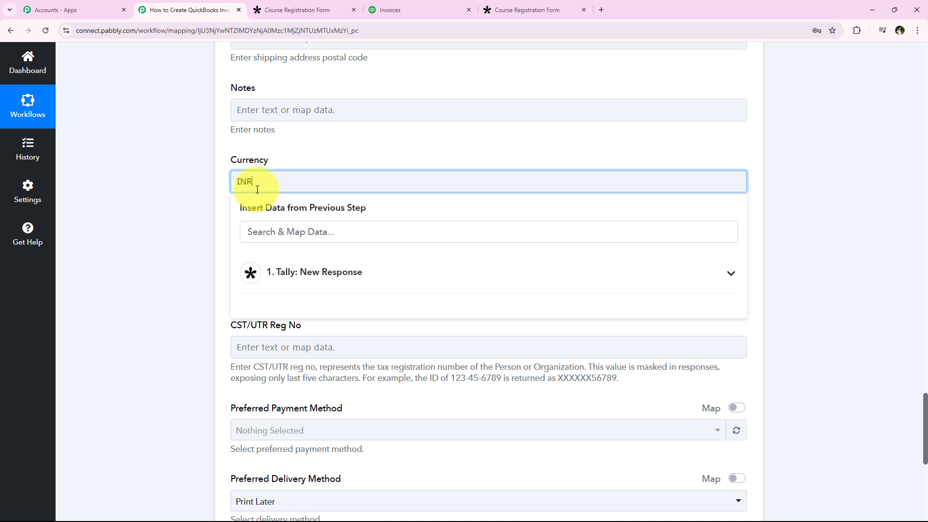
text(INR)
click(157, 171)
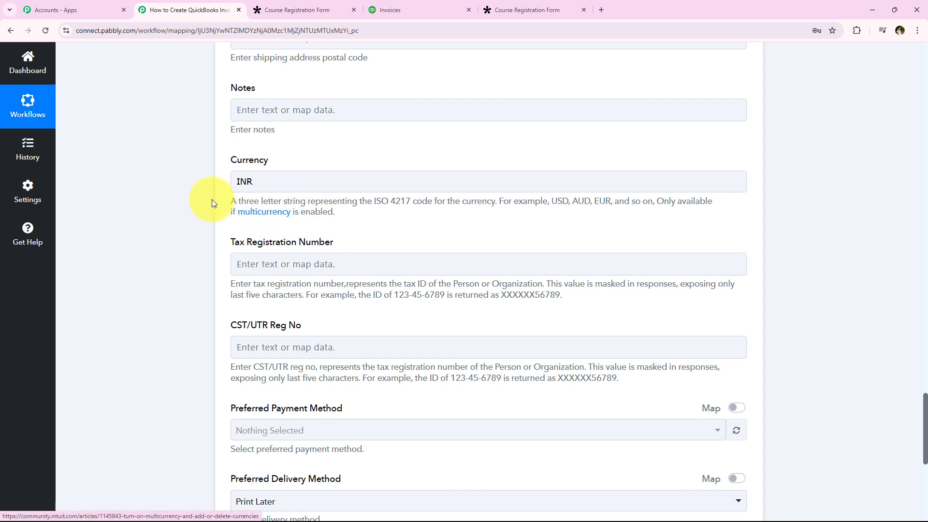
Step: Leave the customer's tax and payment fields empty, save the Create a Customer action, and send a test request
middle_click(199, 170)
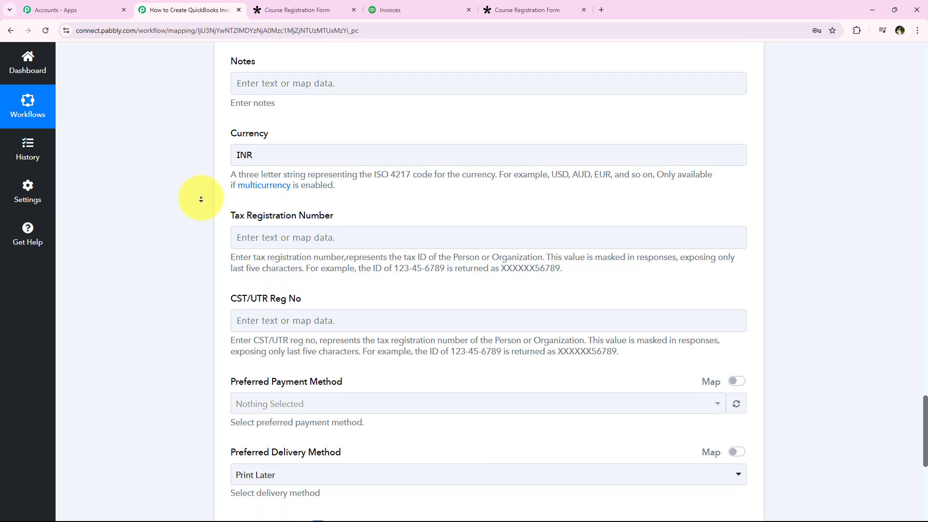
middle_click(201, 199)
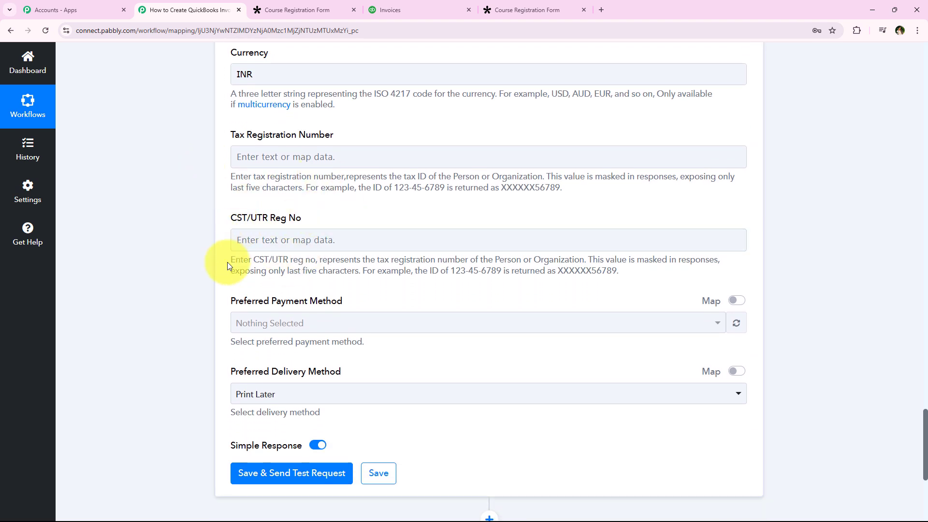
scroll(208, 208, down, 1)
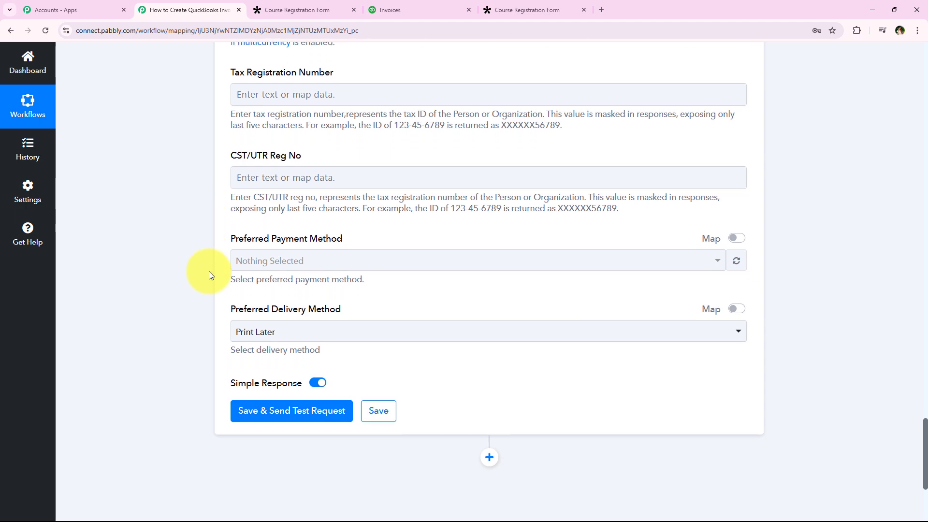
scroll(210, 193, up, 10)
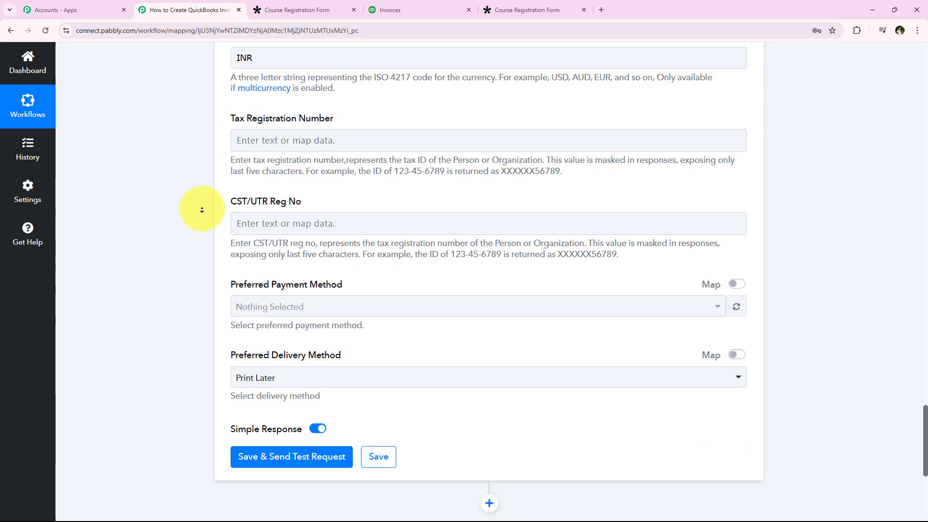
middle_click(202, 210)
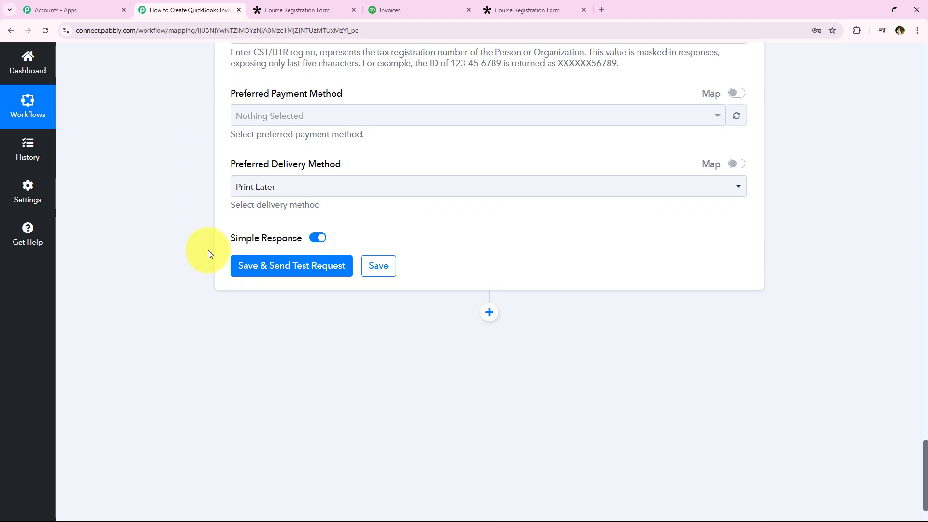
click(273, 275)
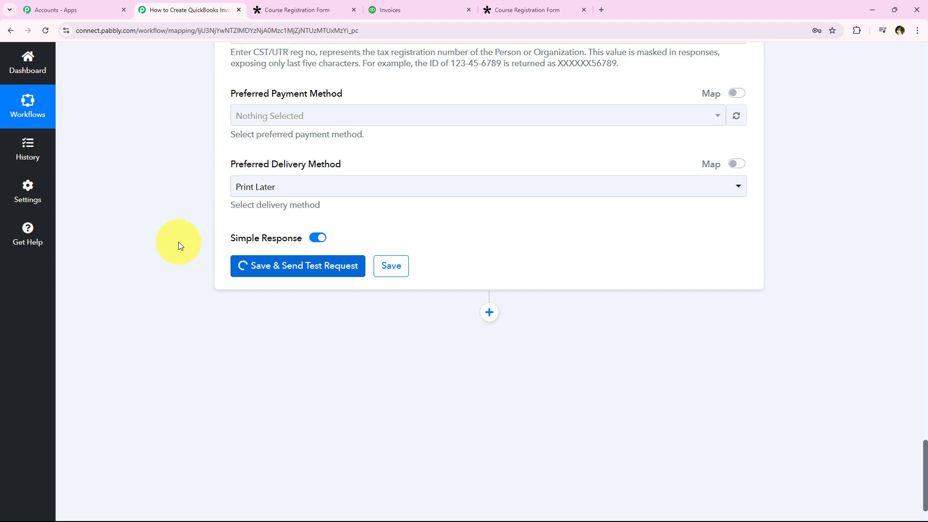
Step: Review the response received for the Create a Customer action and collapse that workflow step
scroll(241, 235, down, 1)
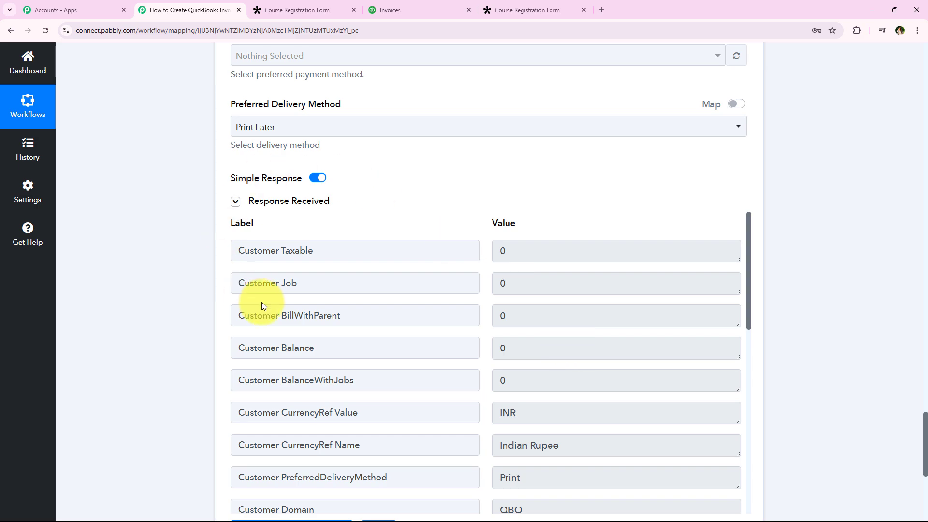
scroll(190, 248, up, 15)
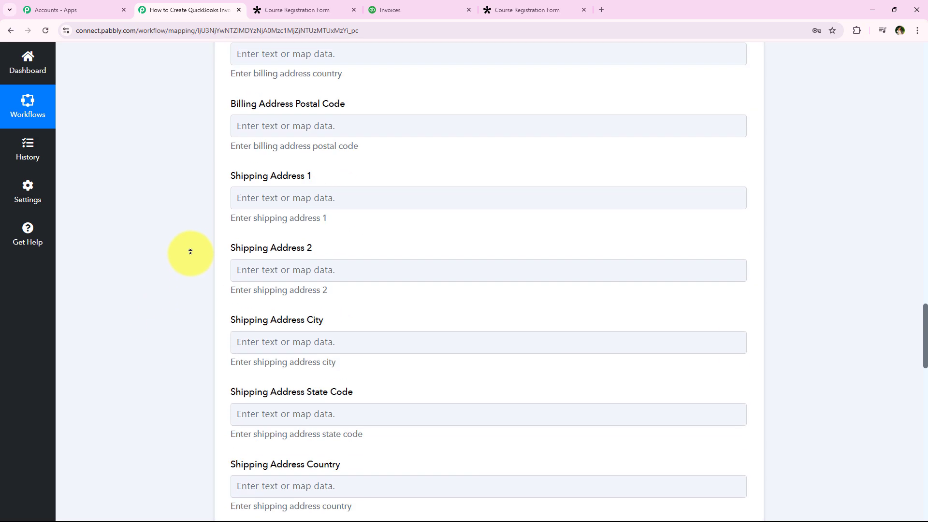
scroll(190, 252, up, 15)
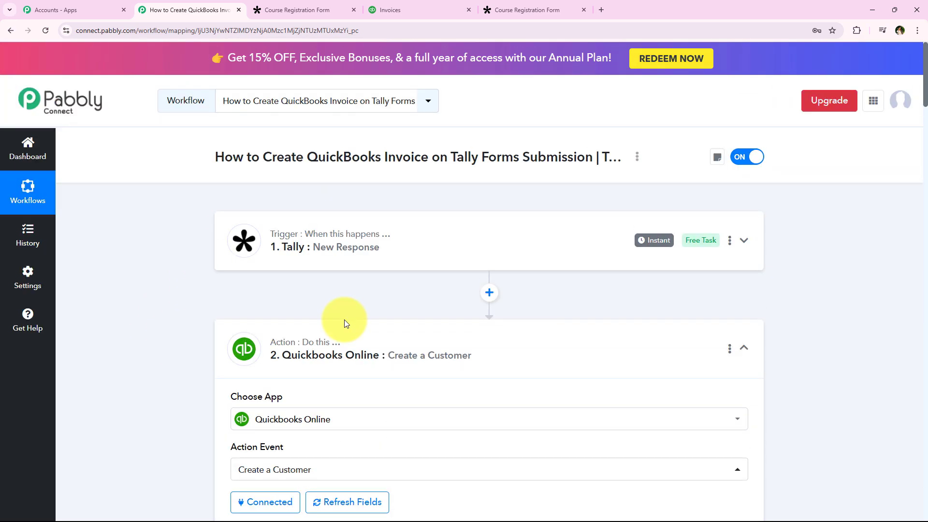
click(358, 353)
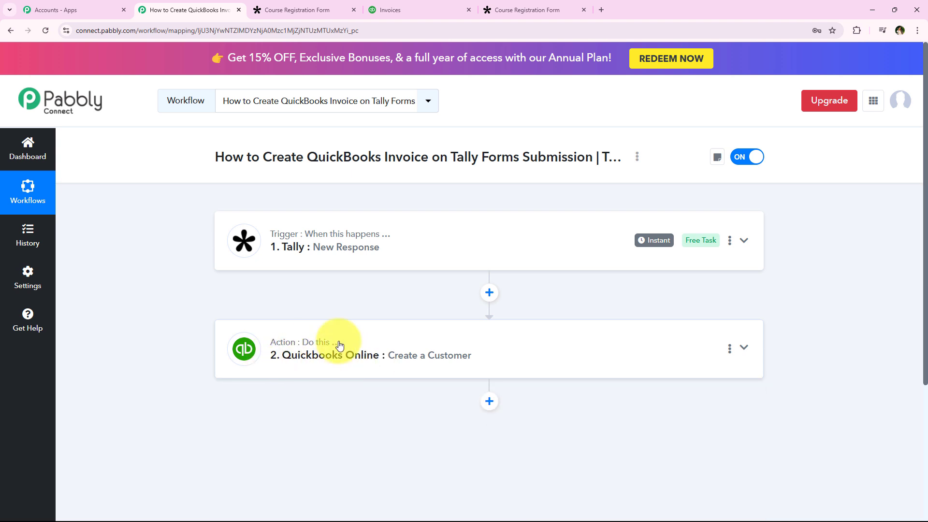
Step: Switch to QuickBooks and open the test customer's record from the Customers list under Sales
click(397, 9)
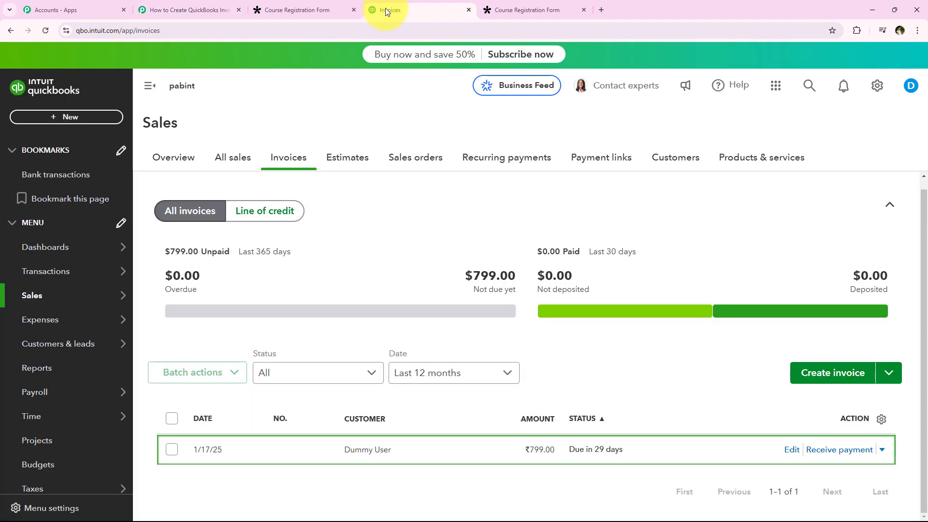
mouse_move(37, 297)
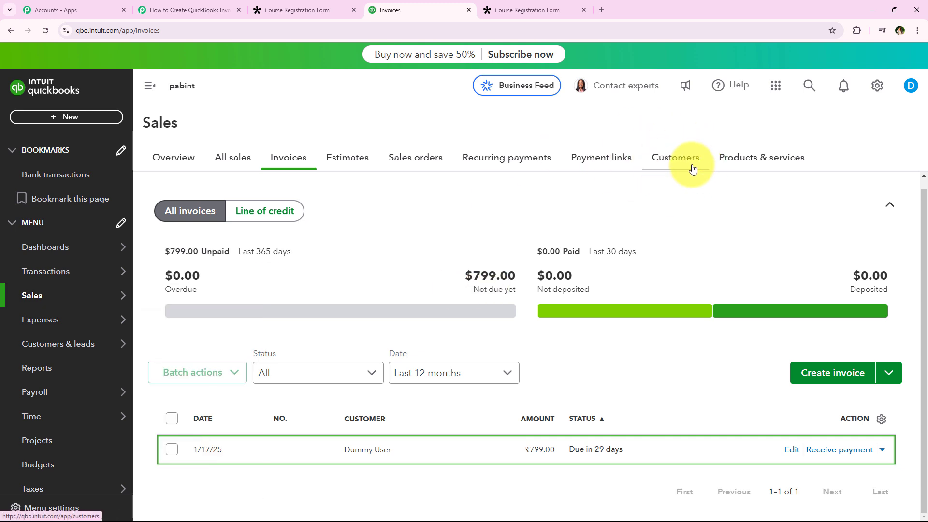
click(676, 161)
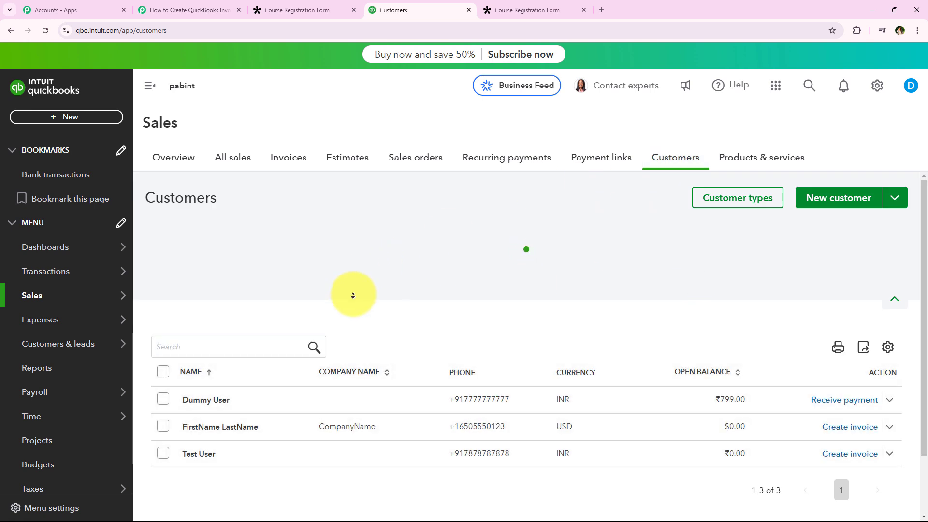
scroll(367, 329, down, 2)
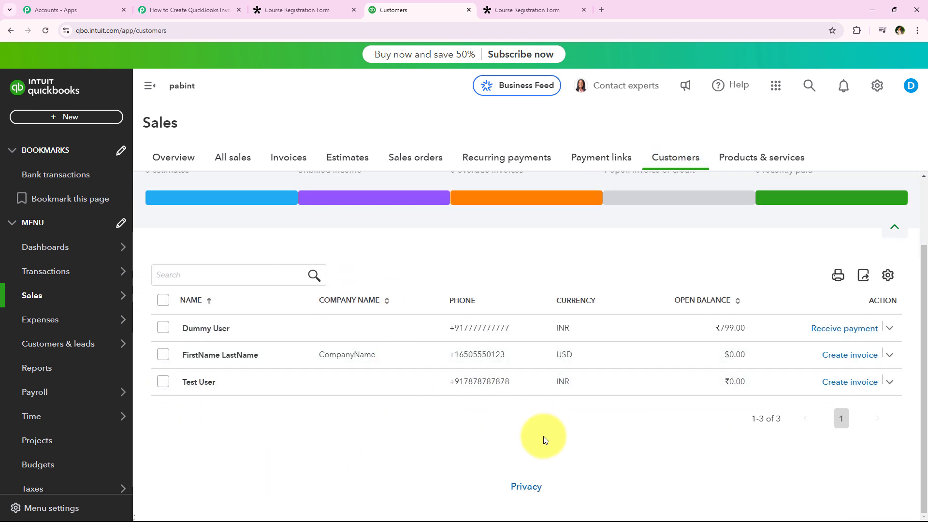
click(205, 382)
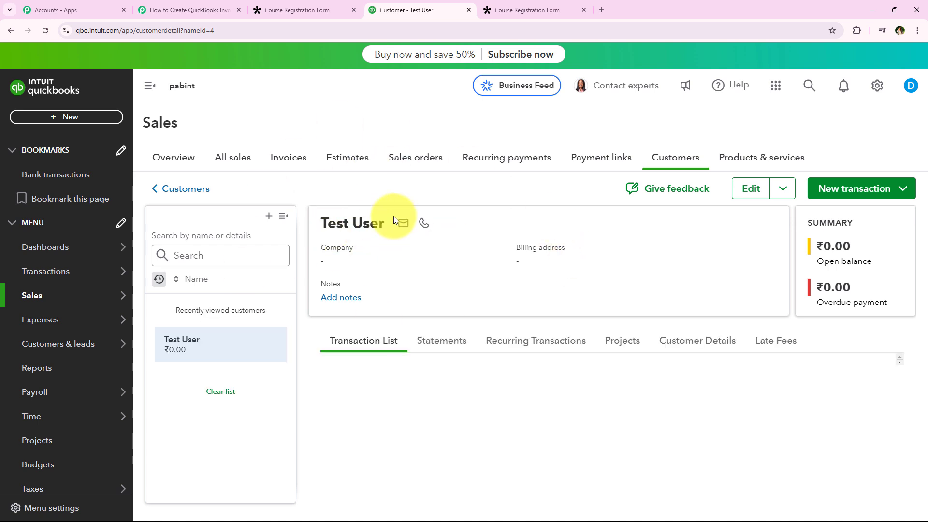
Step: Check the test customer's transaction list and customer details, including the email and phone fields
scroll(415, 385, down, 2)
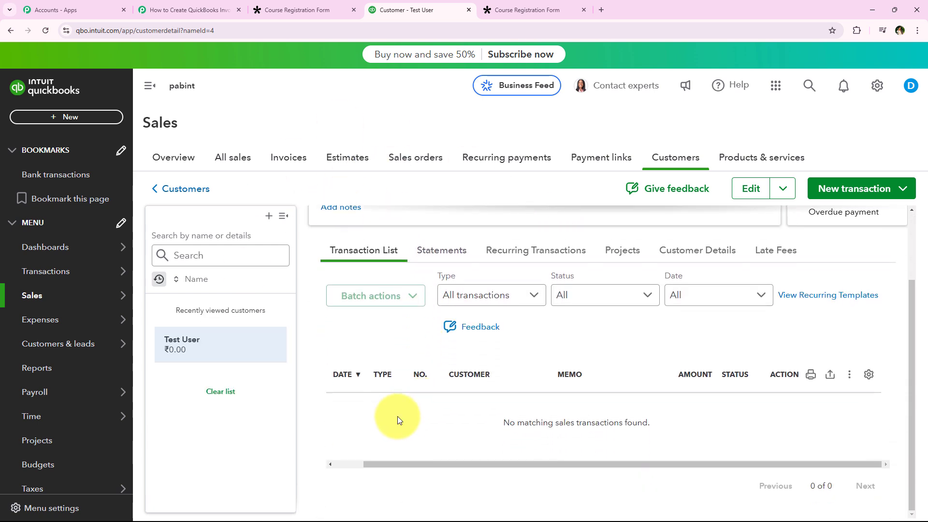
scroll(394, 419, up, 1)
click(669, 339)
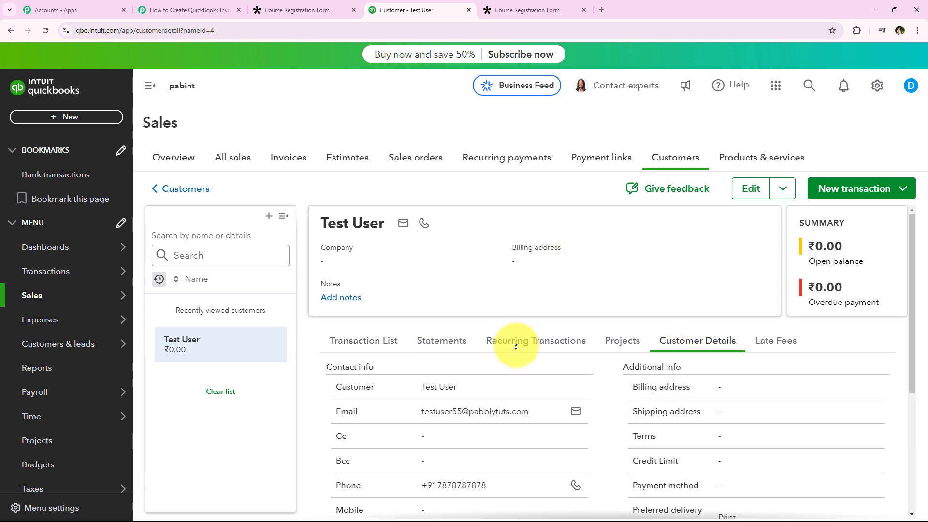
scroll(512, 340, down, 3)
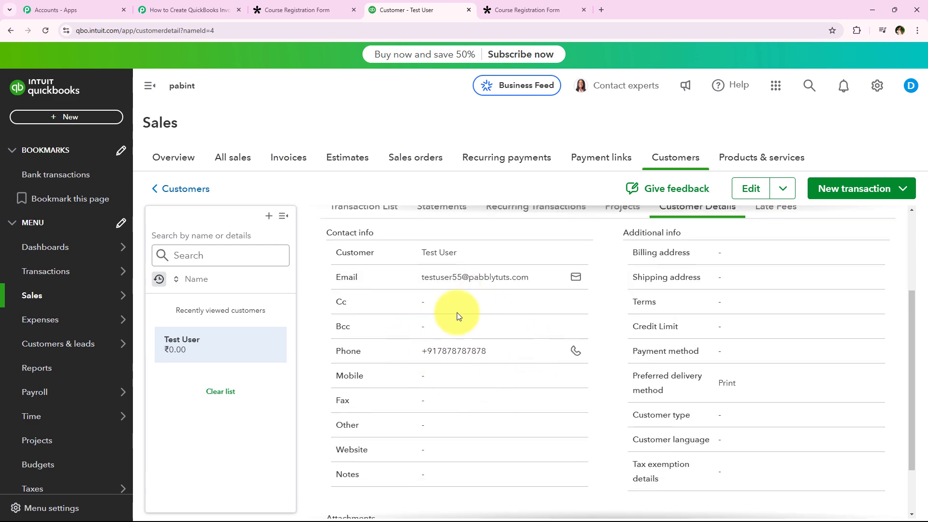
scroll(431, 378, down, 1)
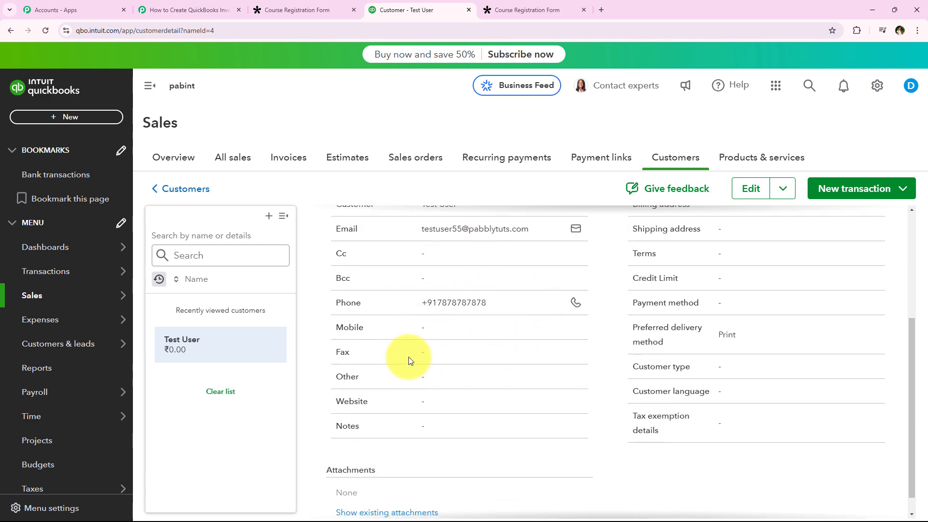
Step: Return to the Pabbly Connect workflow and add a Quickbooks Online action after the Create a Customer step
click(183, 11)
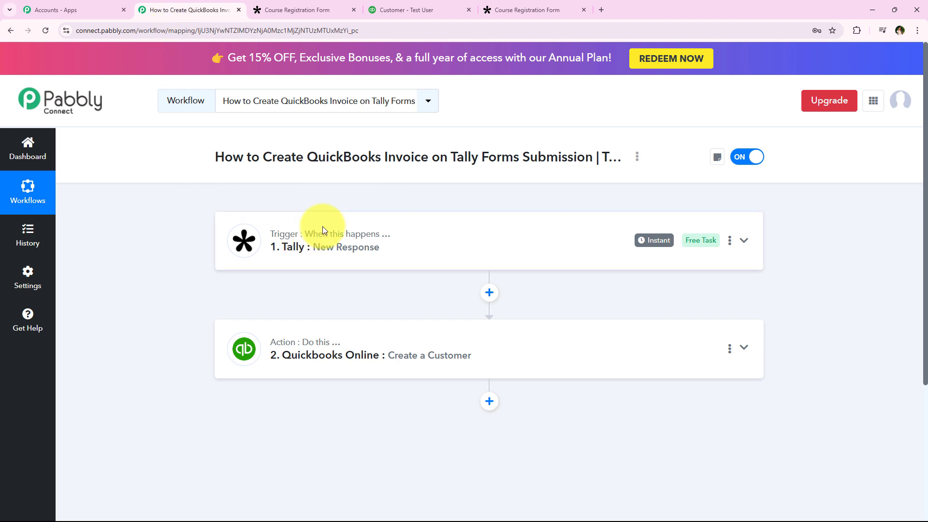
drag(260, 157, 427, 160)
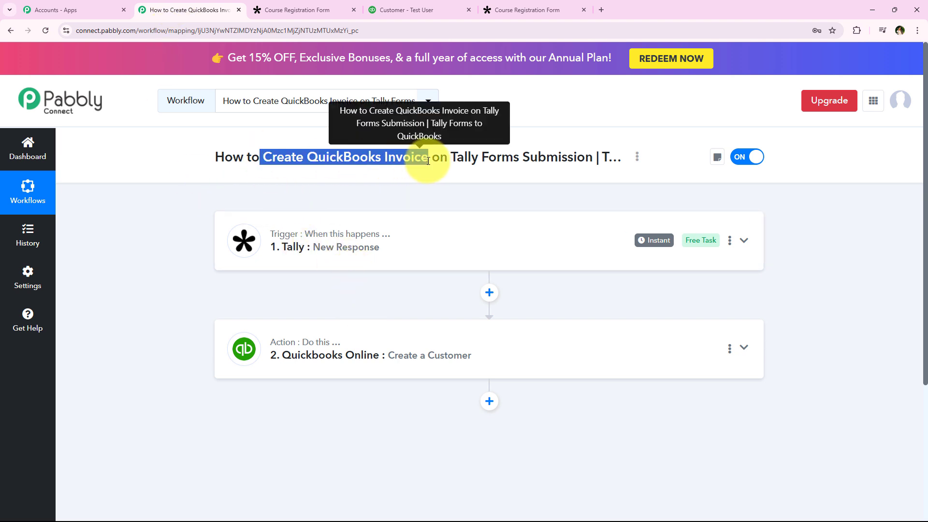
click(489, 402)
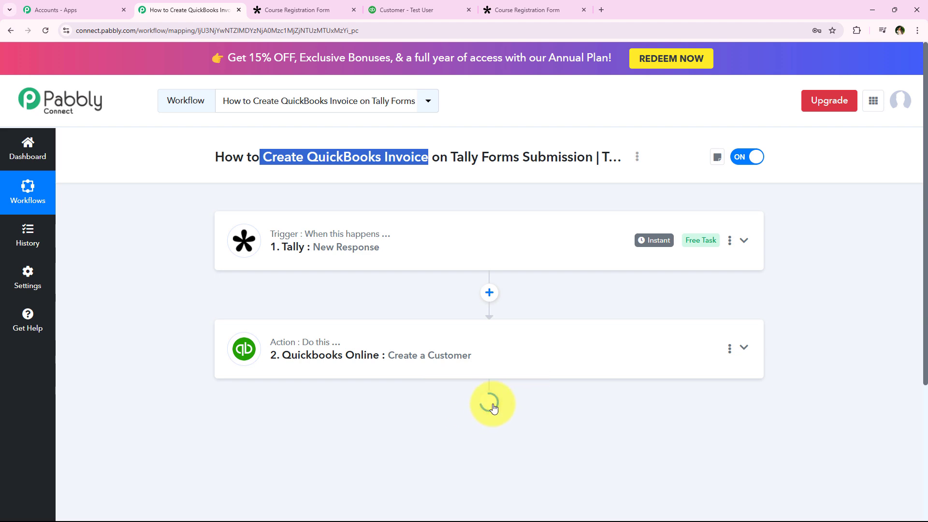
scroll(334, 309, down, 4)
click(318, 253)
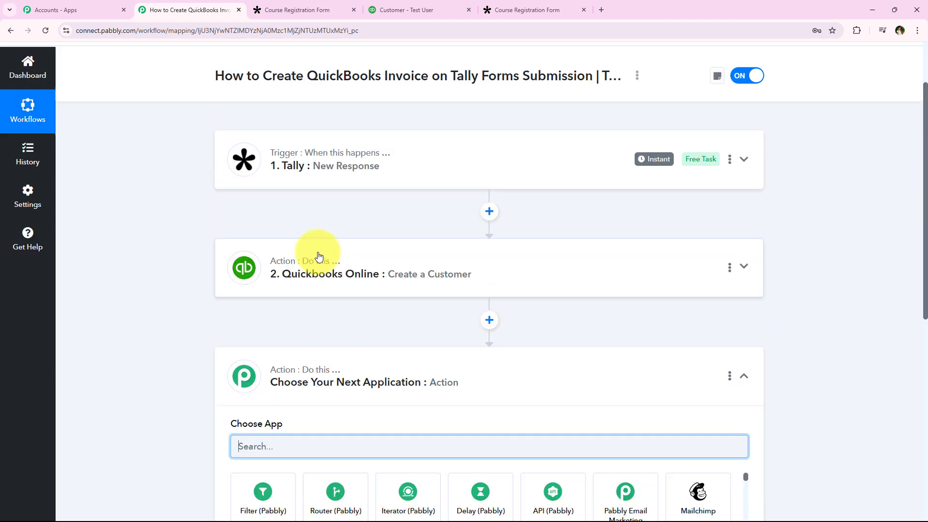
text(Qui)
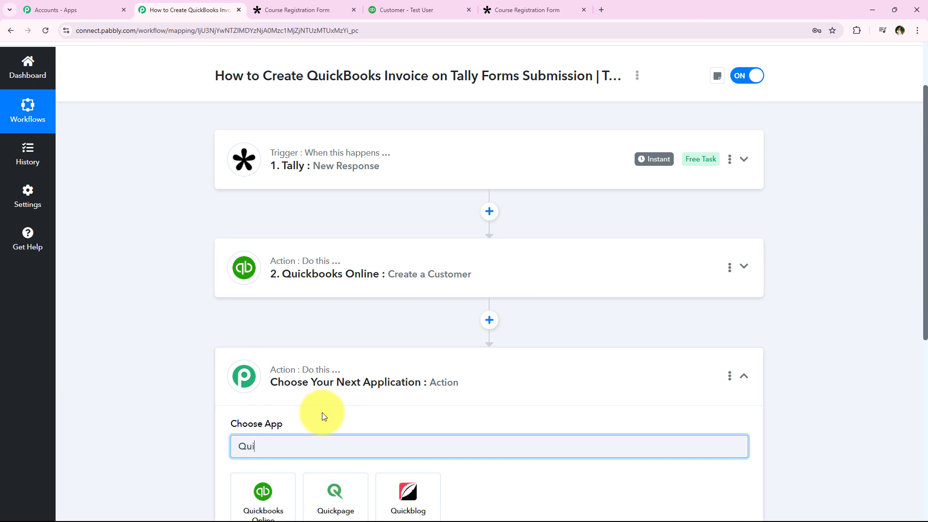
click(267, 489)
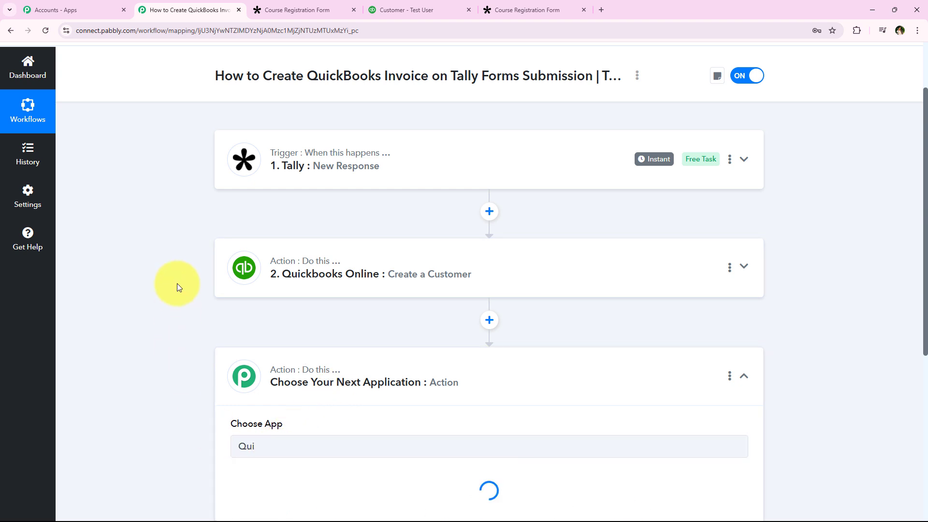
Step: Set the new action's event to Create an Invoice and connect it to Quickbooks Online
scroll(165, 322, down, 4)
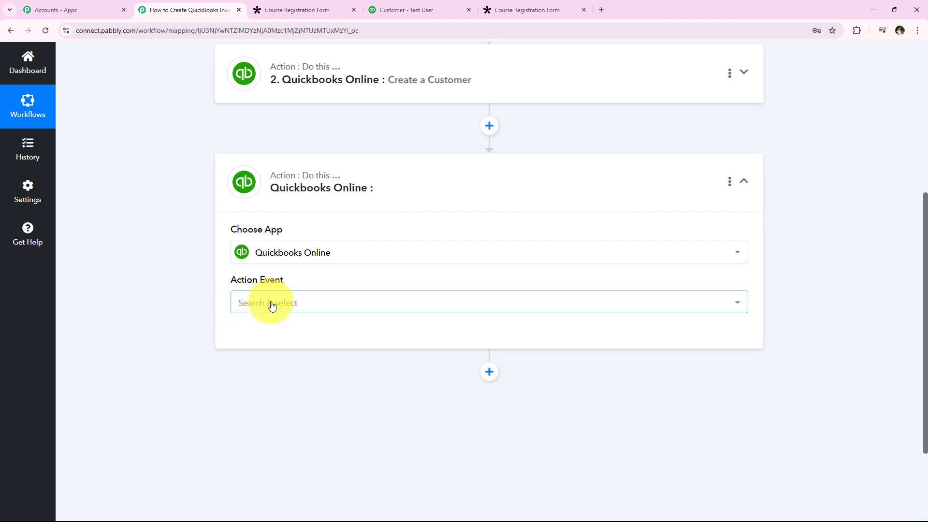
click(271, 306)
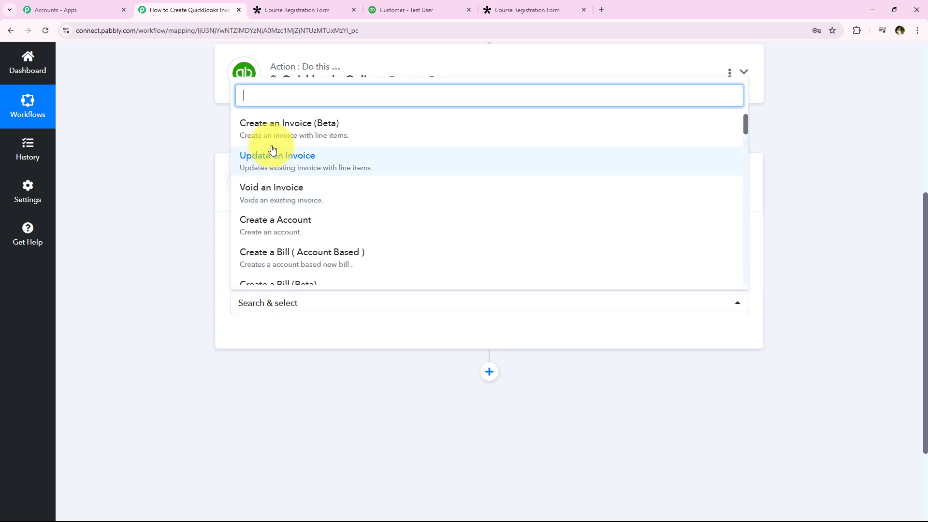
scroll(264, 220, down, 3)
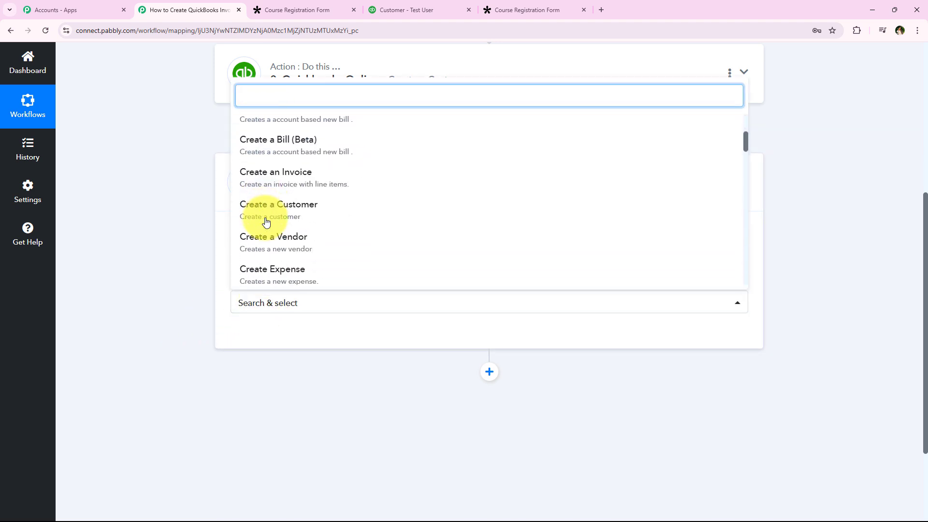
click(295, 173)
click(237, 338)
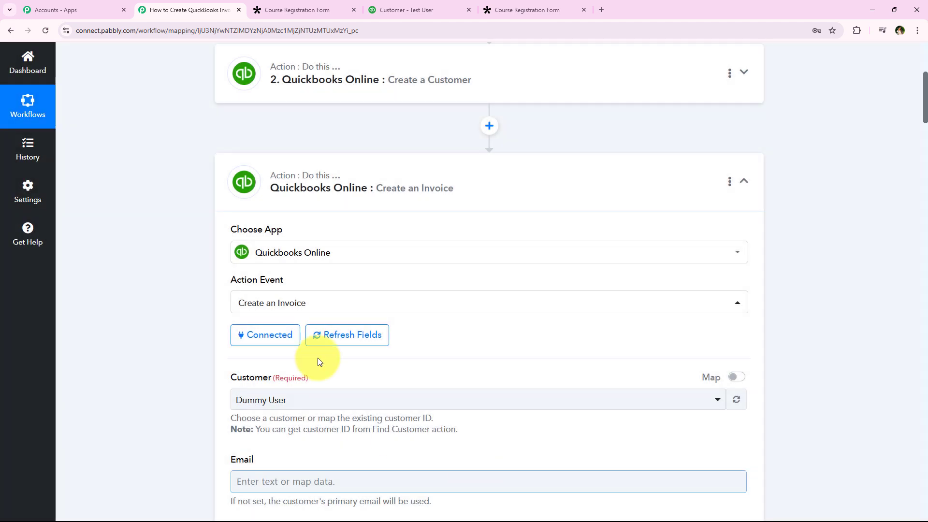
Step: Select the existing test customer in the invoice's Customer field and check the other customers available there
middle_click(181, 250)
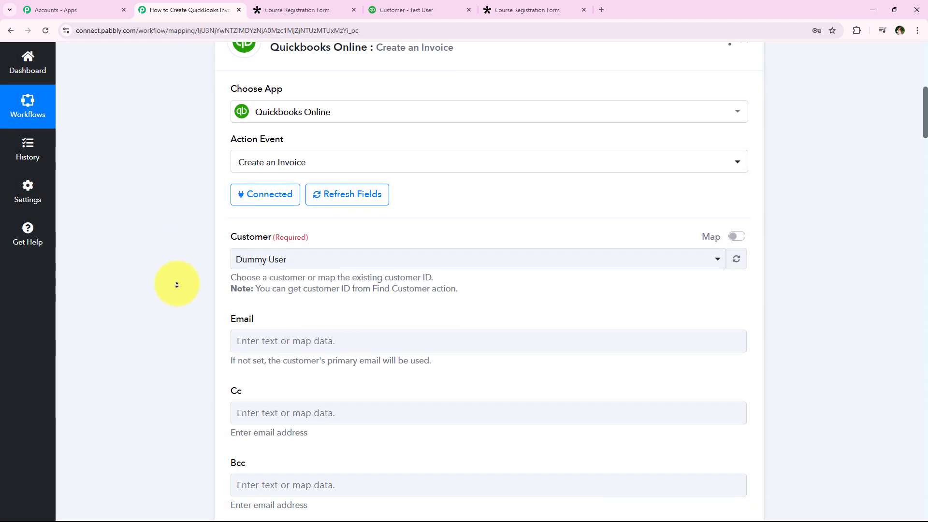
middle_click(177, 285)
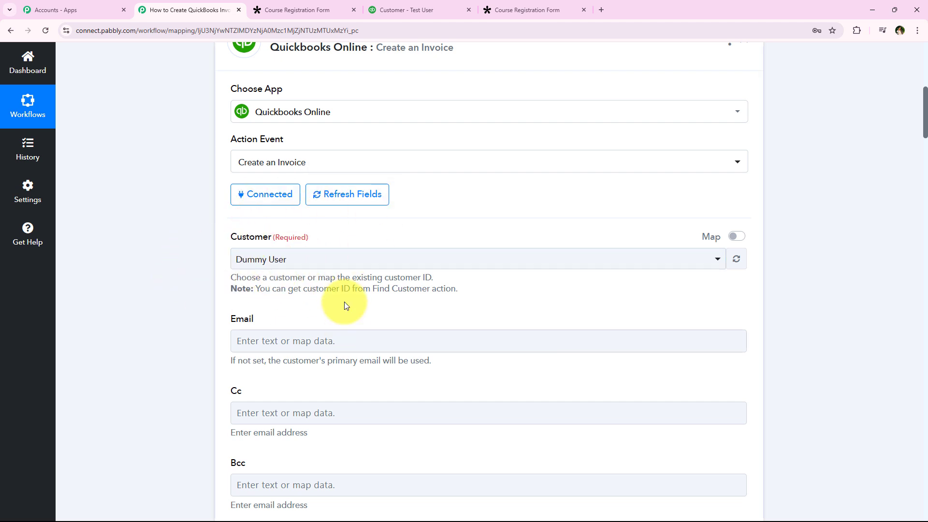
scroll(161, 240, up, 5)
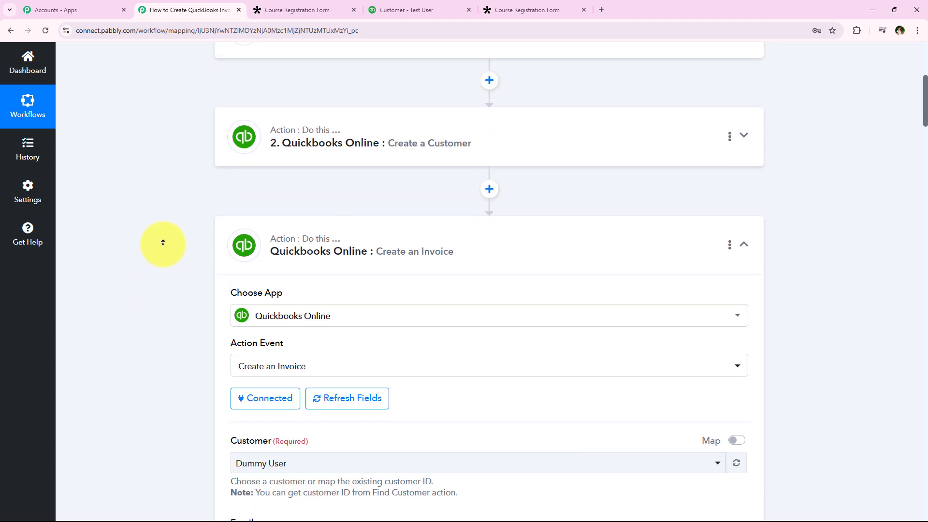
scroll(195, 220, down, 3)
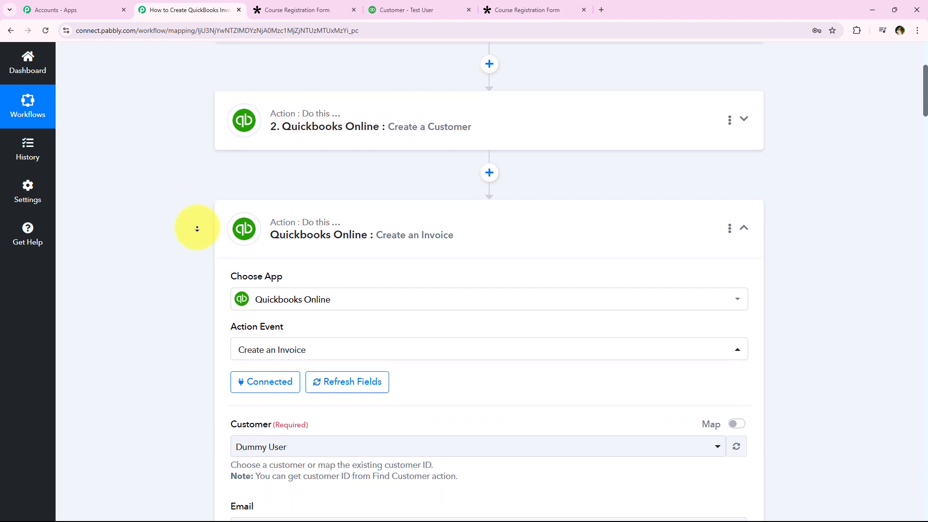
scroll(197, 228, down, 3)
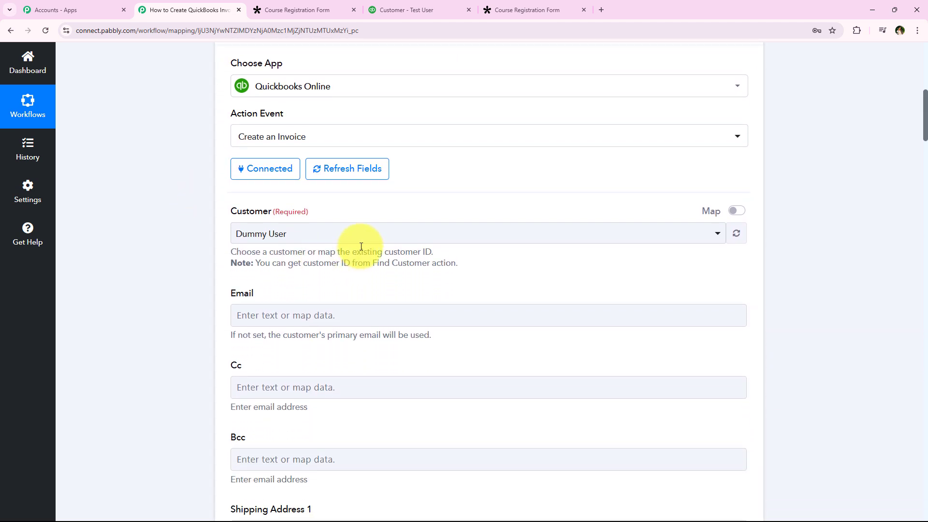
click(360, 234)
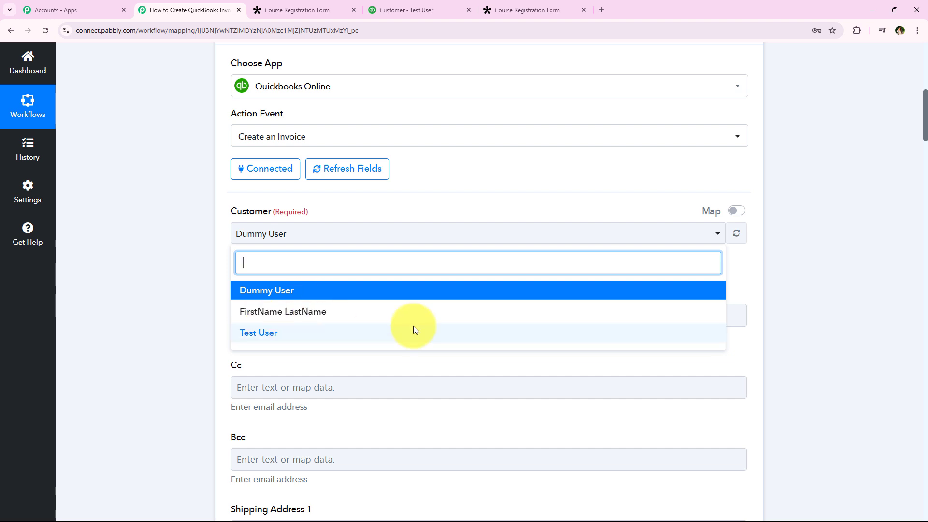
click(472, 333)
click(338, 234)
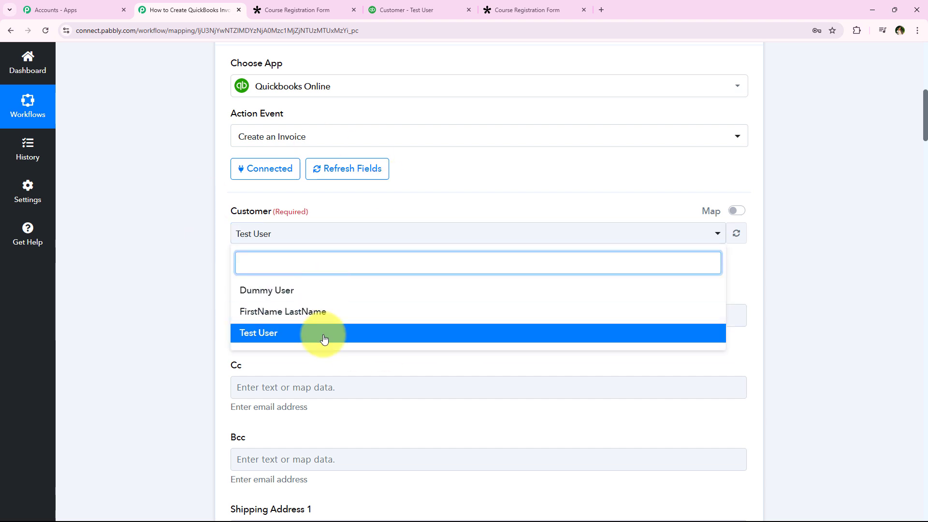
click(188, 193)
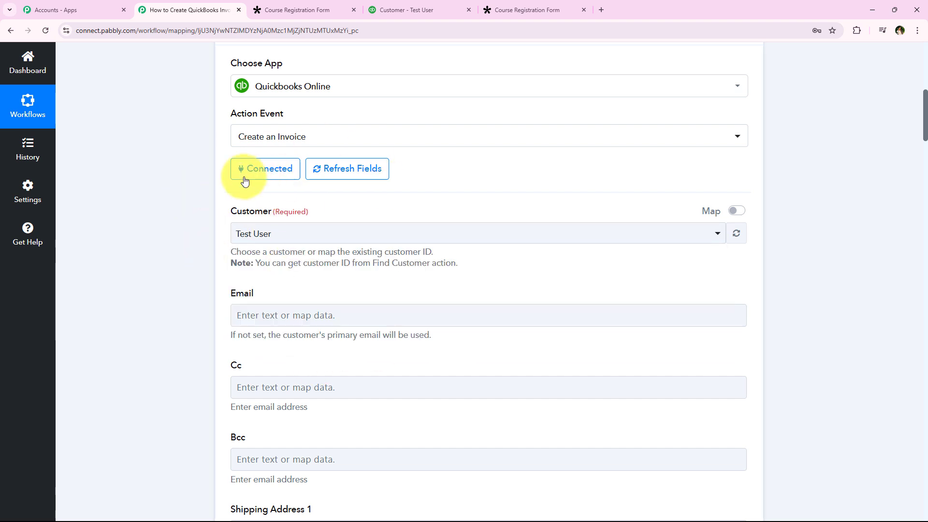
click(241, 232)
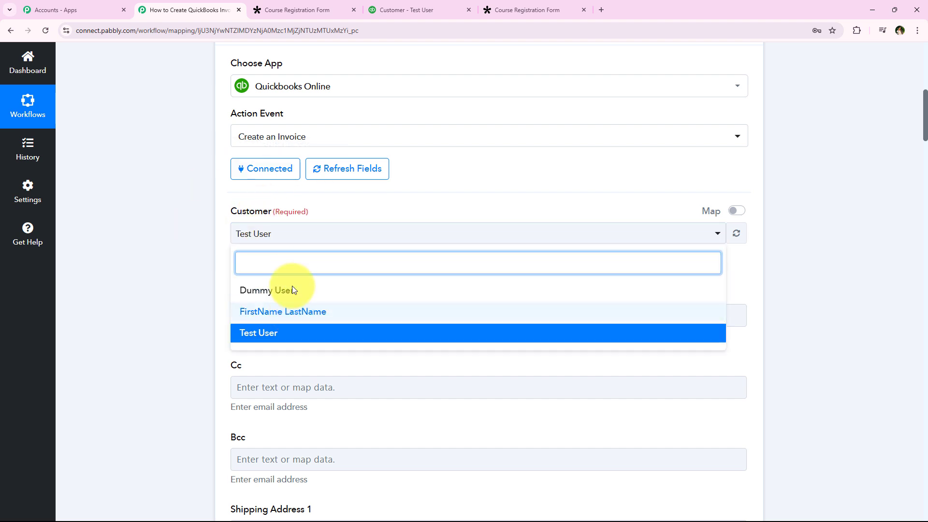
click(276, 232)
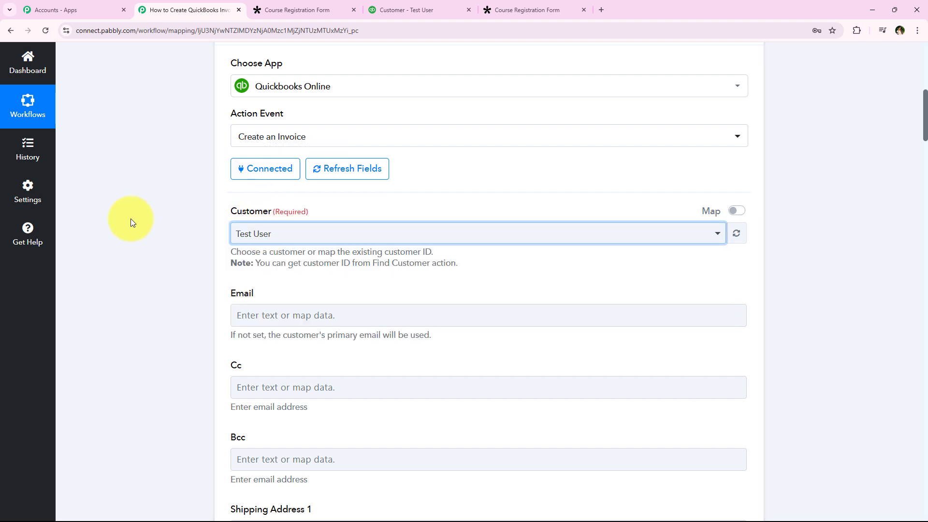
click(192, 223)
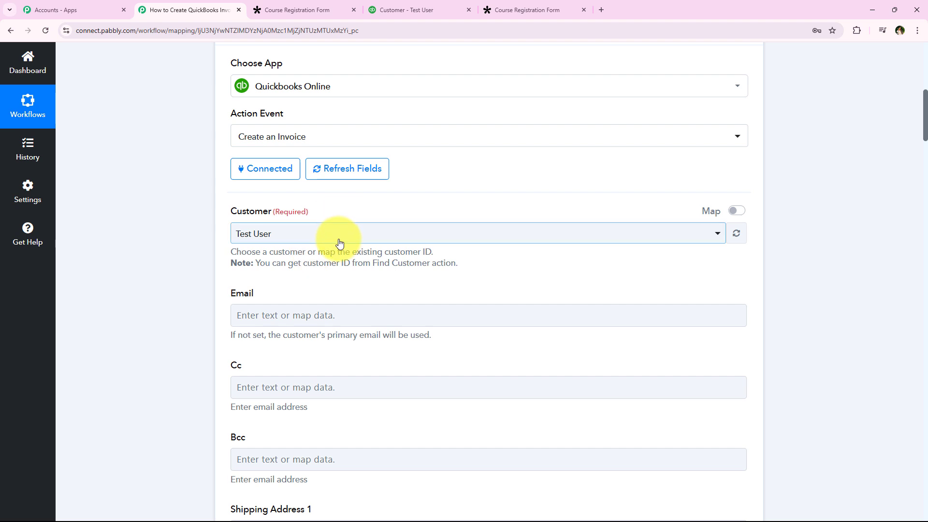
Step: Turn on mapping for the invoice's Customer field and map it to Customer Id from the Create a Customer step
click(735, 211)
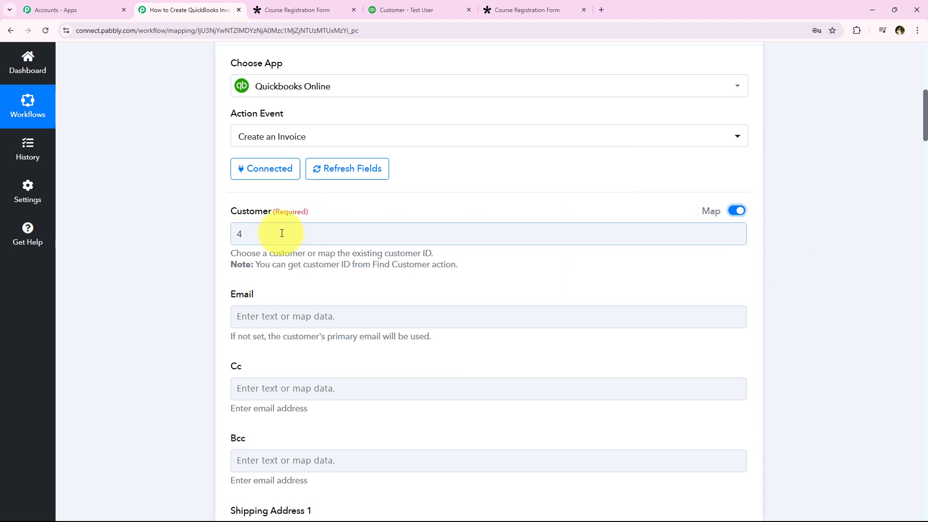
click(260, 237)
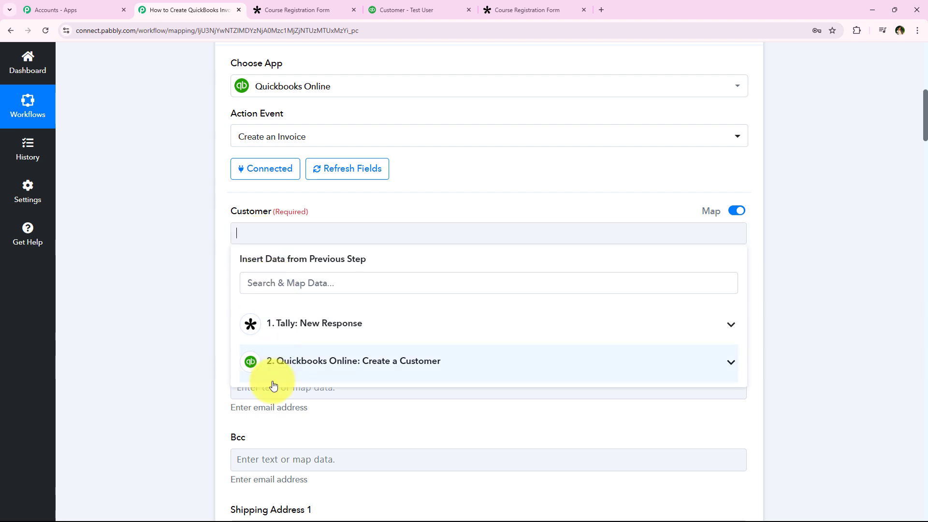
click(365, 367)
scroll(363, 411, down, 1)
scroll(359, 422, down, 5)
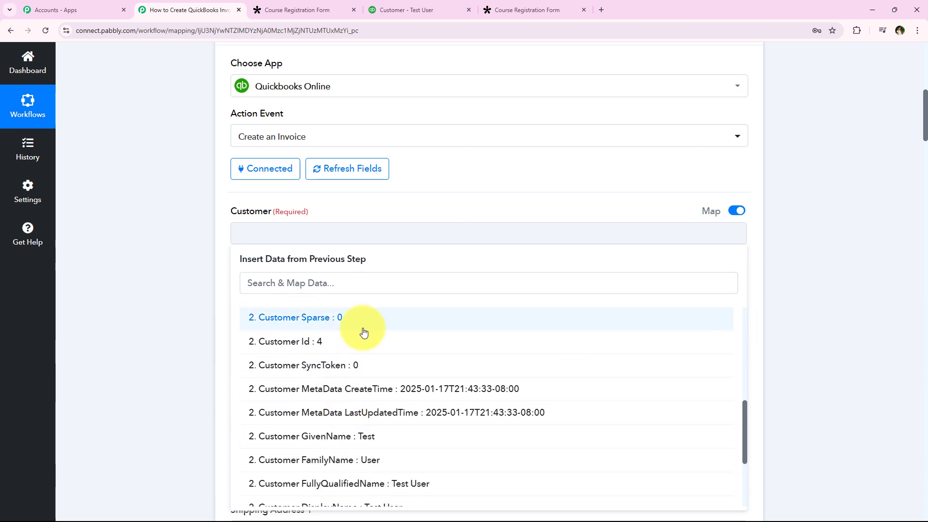
click(278, 342)
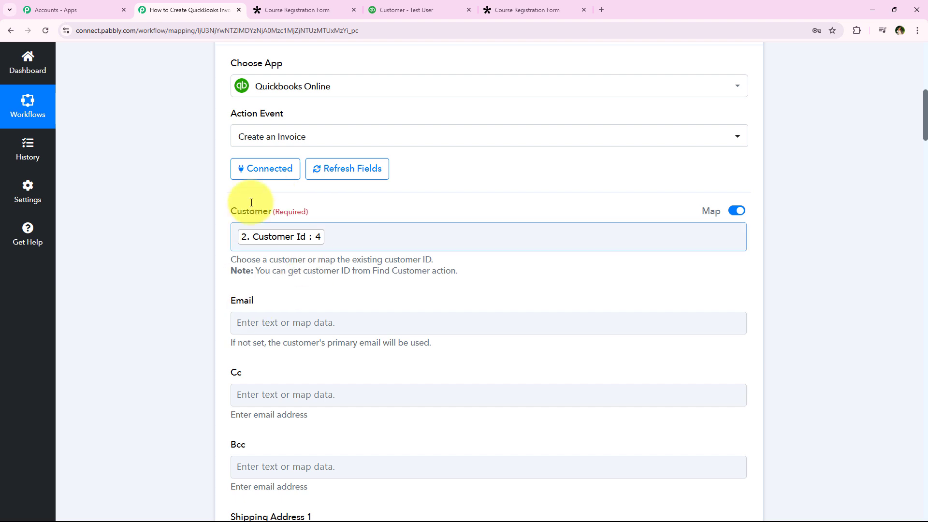
Step: Map the invoice's Email field to Res2 Result Email Address from the Tally response
scroll(207, 207, down, 2)
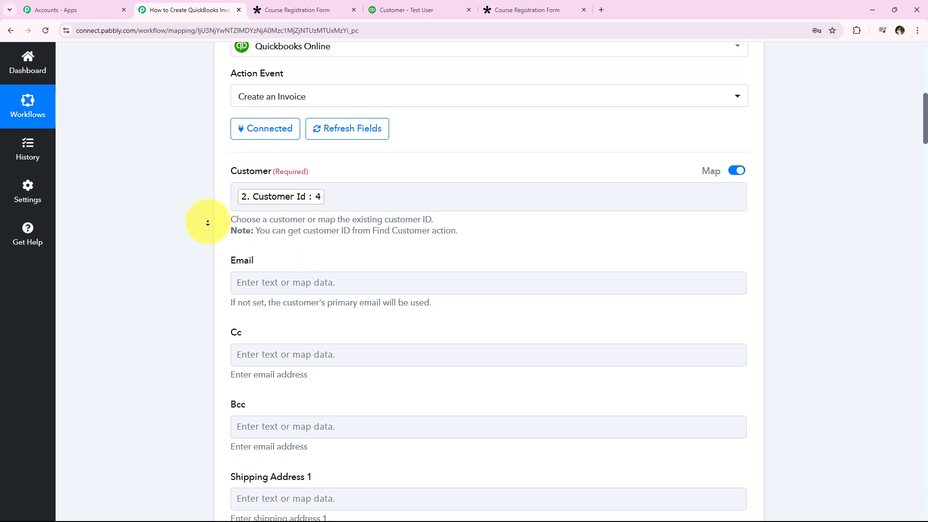
click(265, 246)
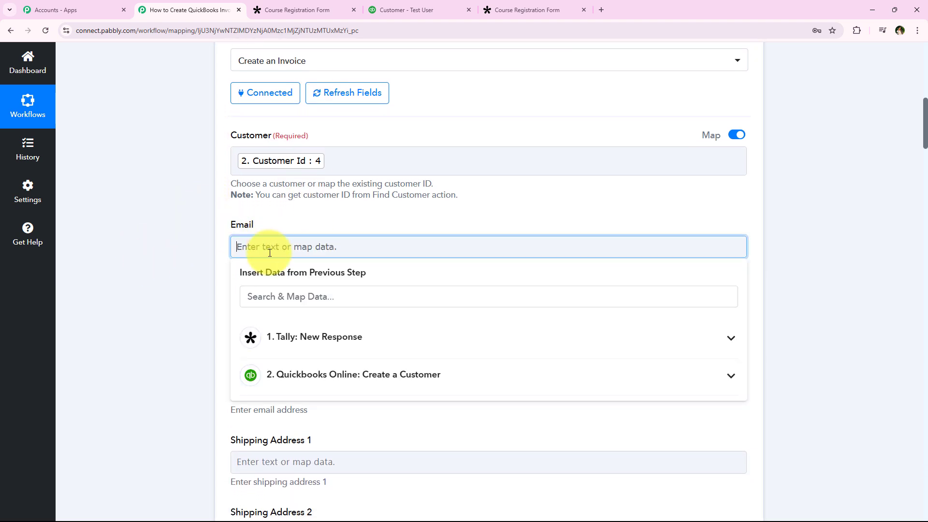
click(283, 303)
text(@)
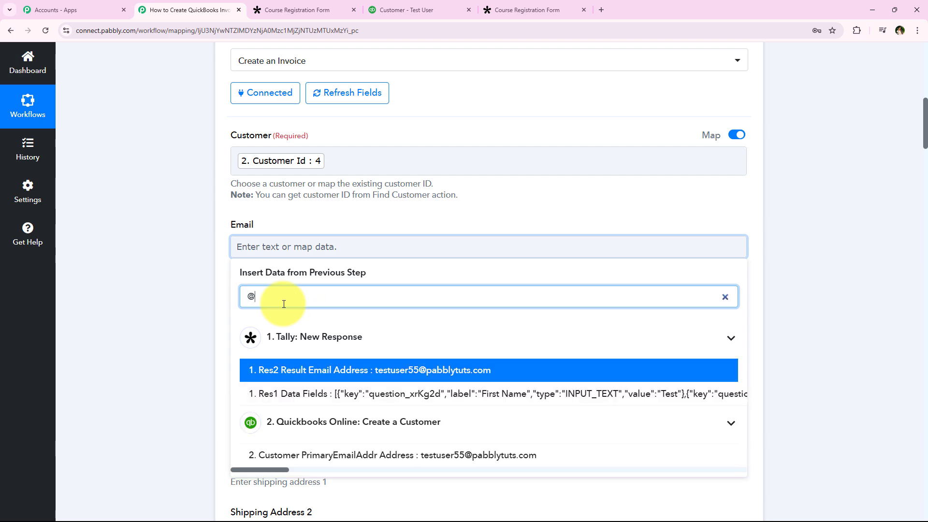
key(Return)
click(188, 292)
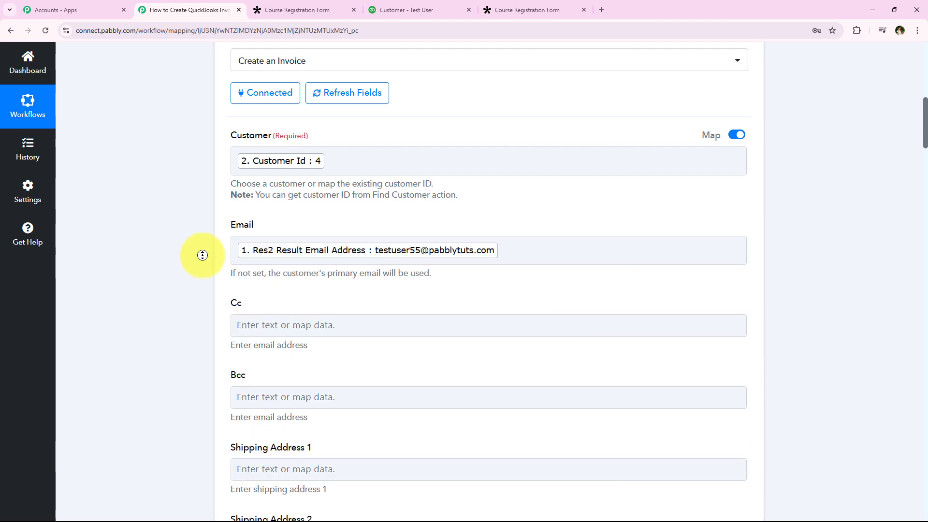
Step: Review the invoice's shipping and billing address fields and the Sales Term and Deposit To options
scroll(193, 321, down, 10)
scroll(218, 232, down, 11)
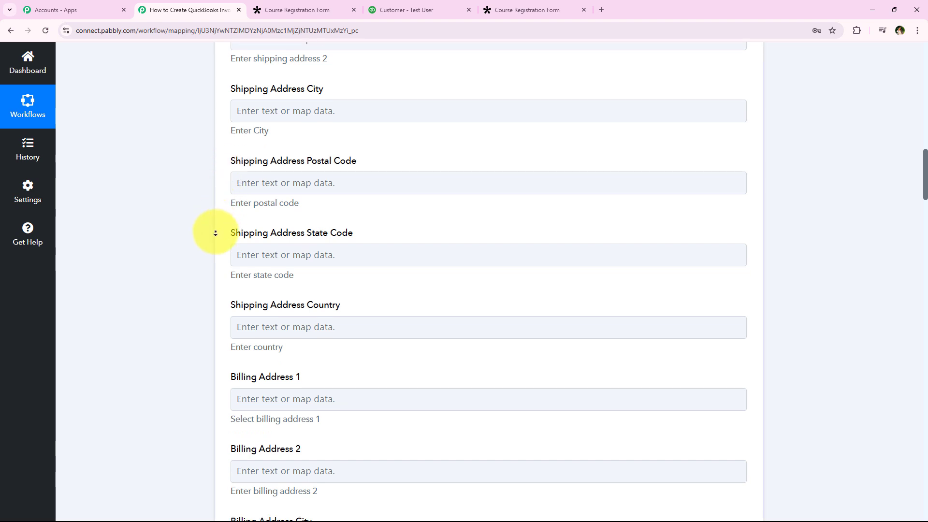
scroll(212, 237, down, 2)
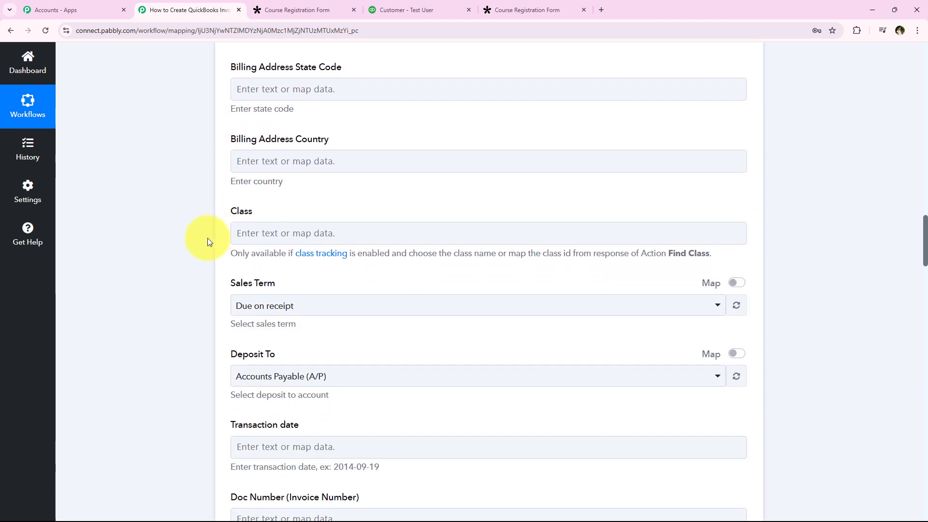
scroll(196, 241, down, 2)
click(265, 224)
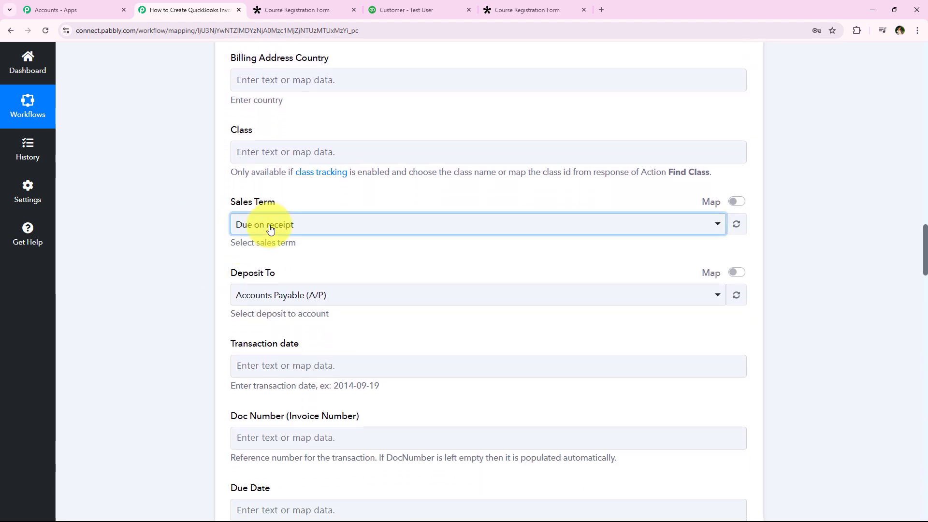
click(269, 277)
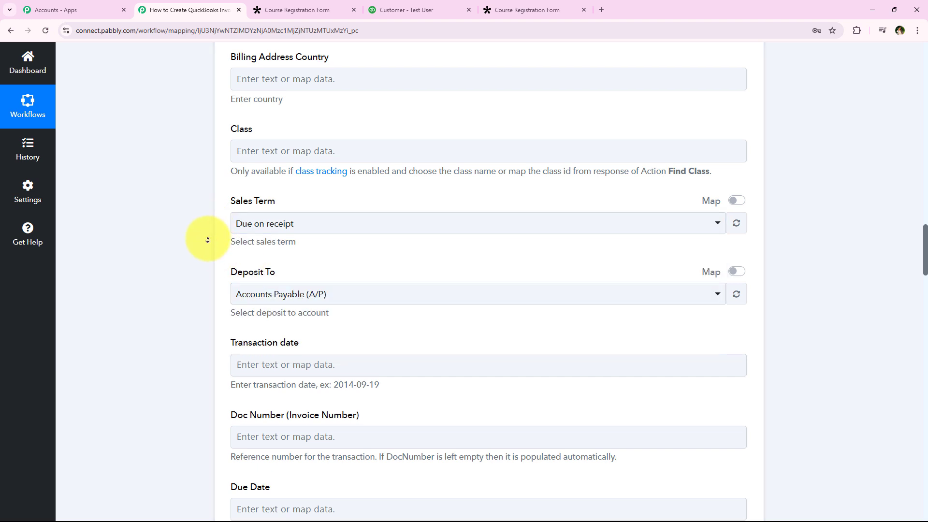
click(248, 291)
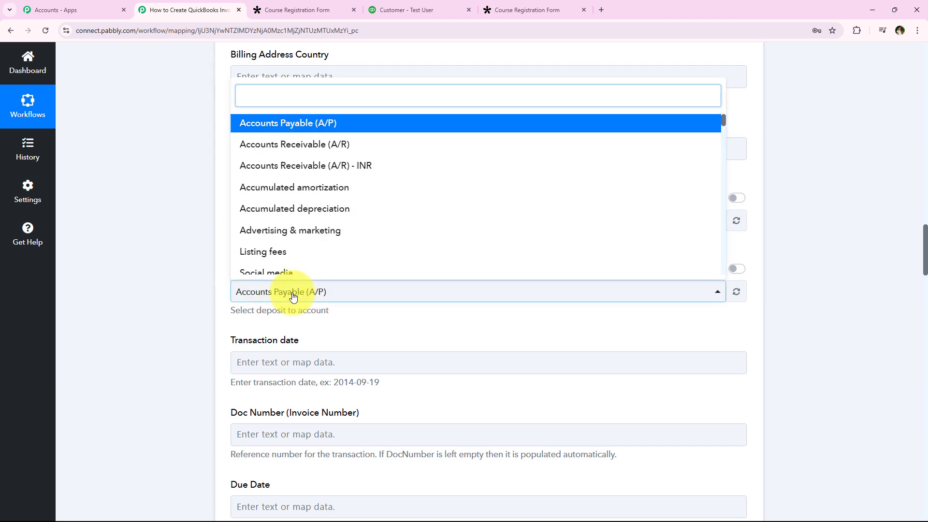
click(162, 215)
Step: Set the invoice's Line Item Detail Type to Sales Item Line Detail
scroll(167, 267, down, 2)
scroll(167, 268, down, 10)
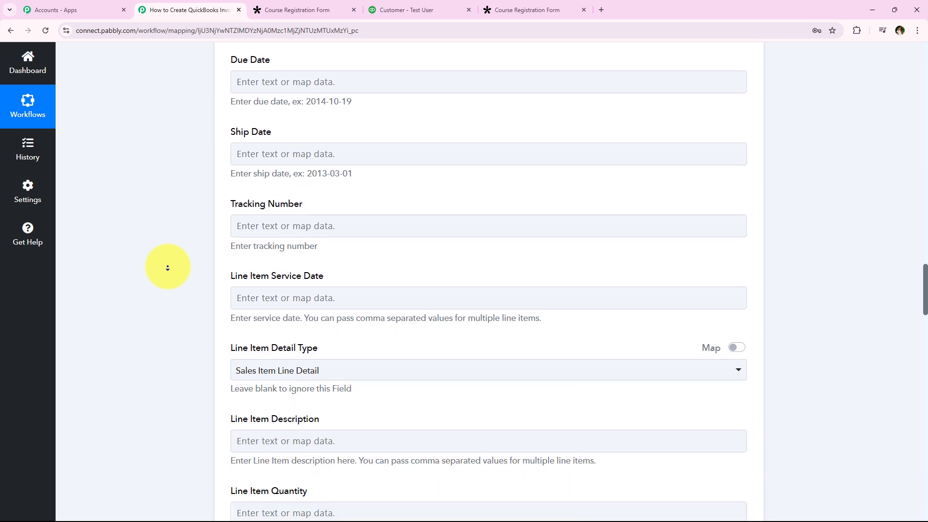
drag(231, 165, 323, 177)
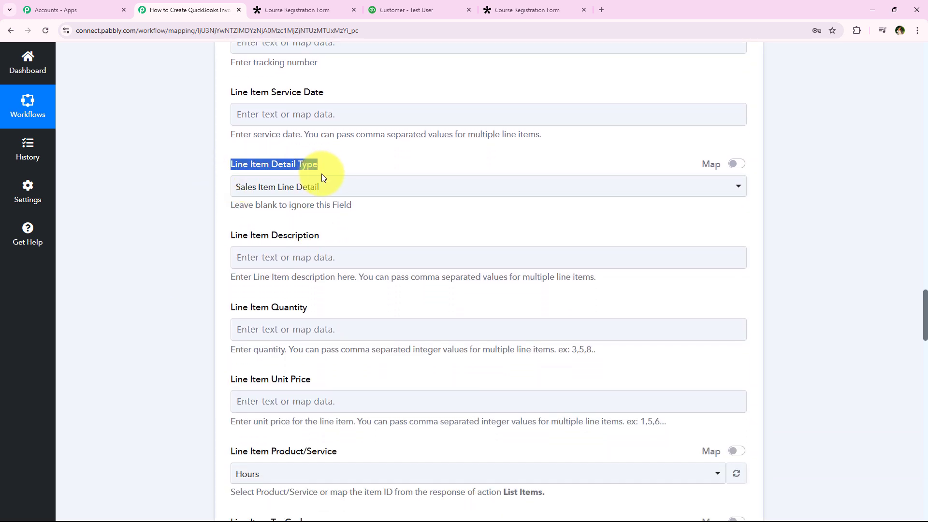
click(321, 188)
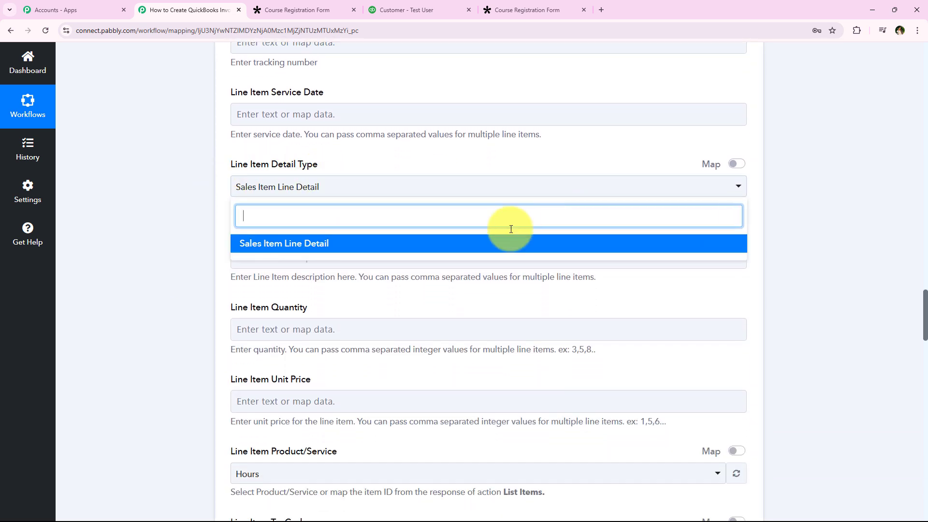
click(542, 241)
Step: Map the Line Item Description to Res2 Dropdown Course Interested In from the Tally response
scroll(200, 161, down, 3)
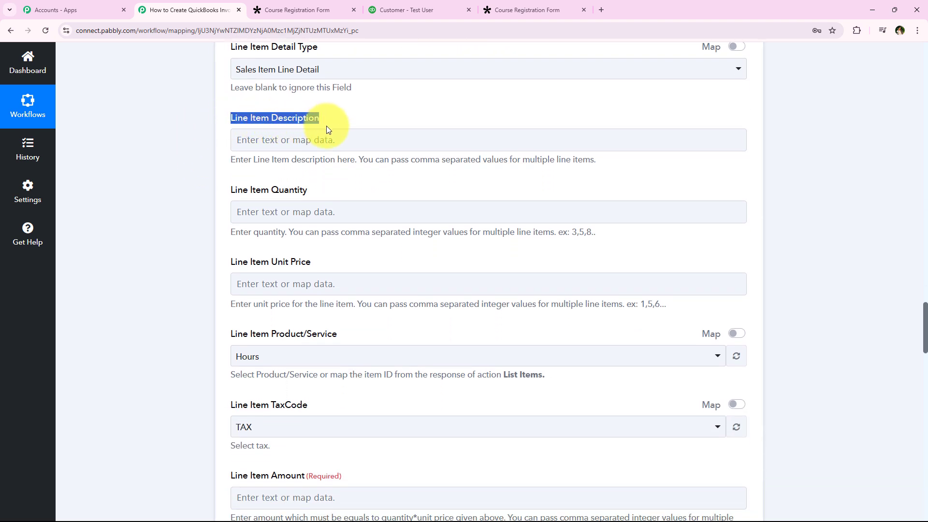
click(338, 139)
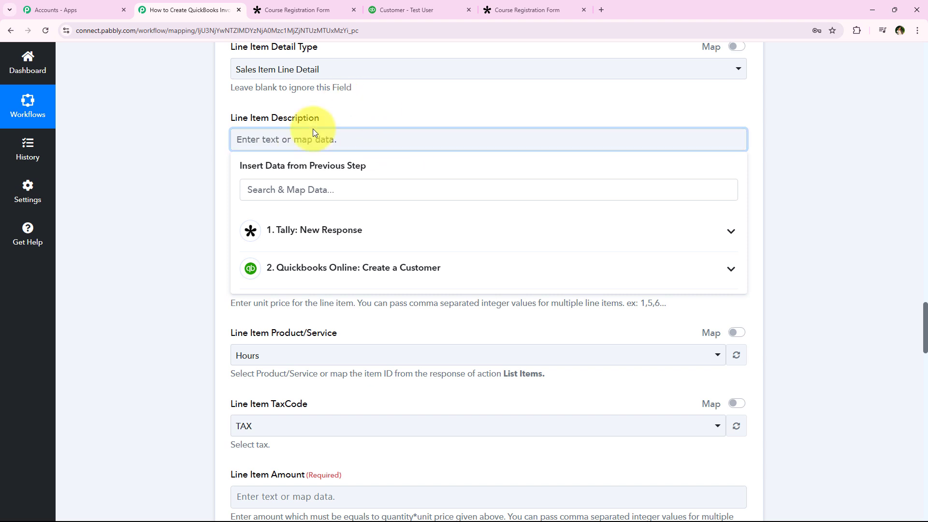
click(367, 223)
click(341, 196)
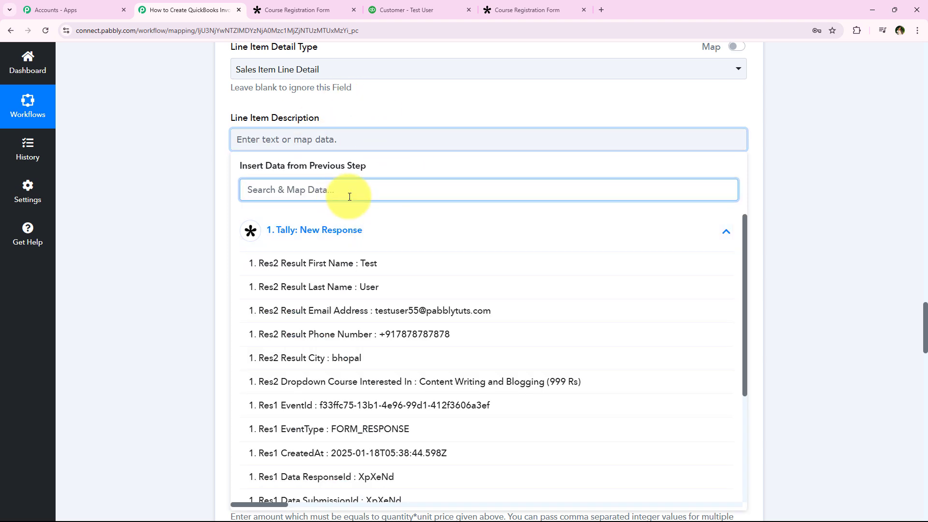
click(516, 391)
click(151, 138)
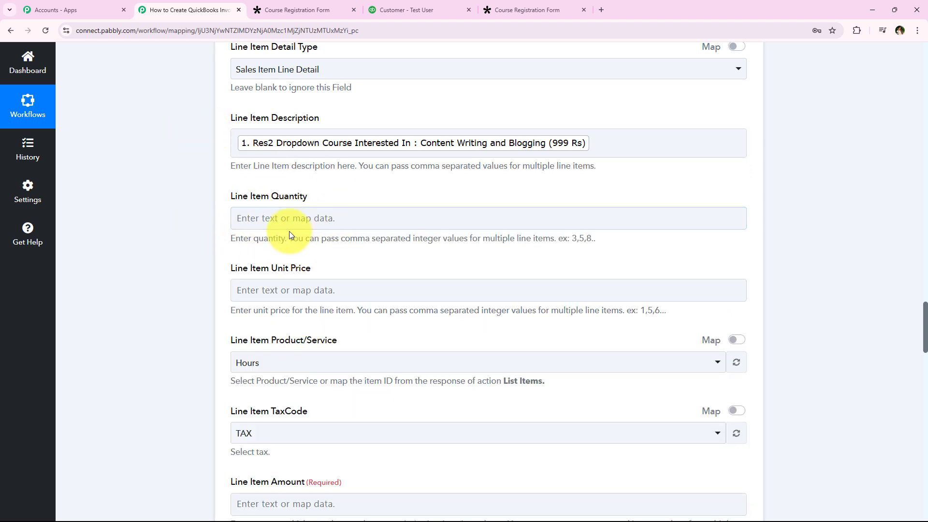
Step: Set the invoice's Line Item Quantity to 1
click(440, 214)
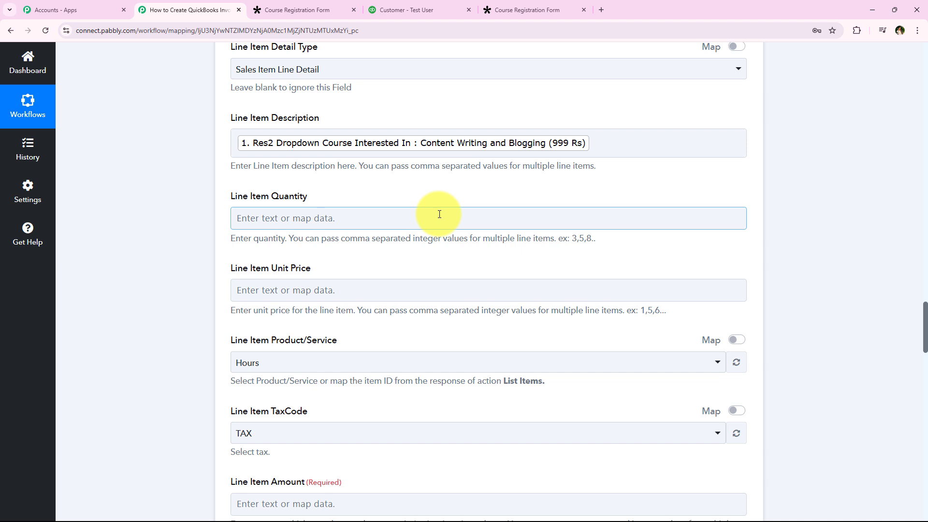
click(439, 215)
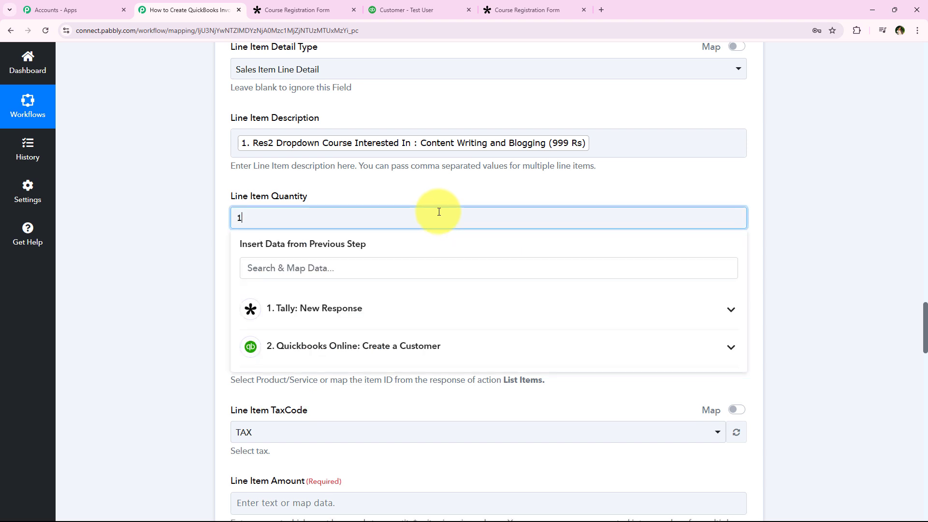
click(149, 193)
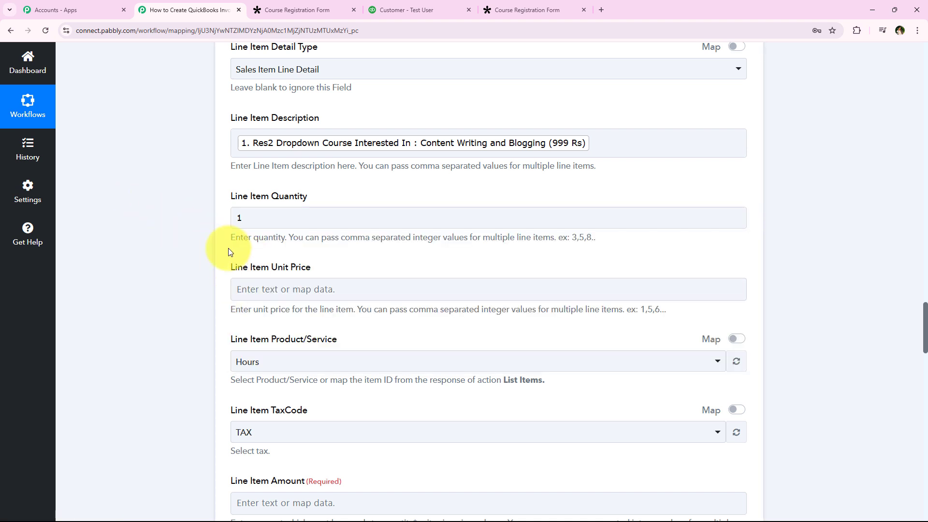
scroll(286, 269, up, 1)
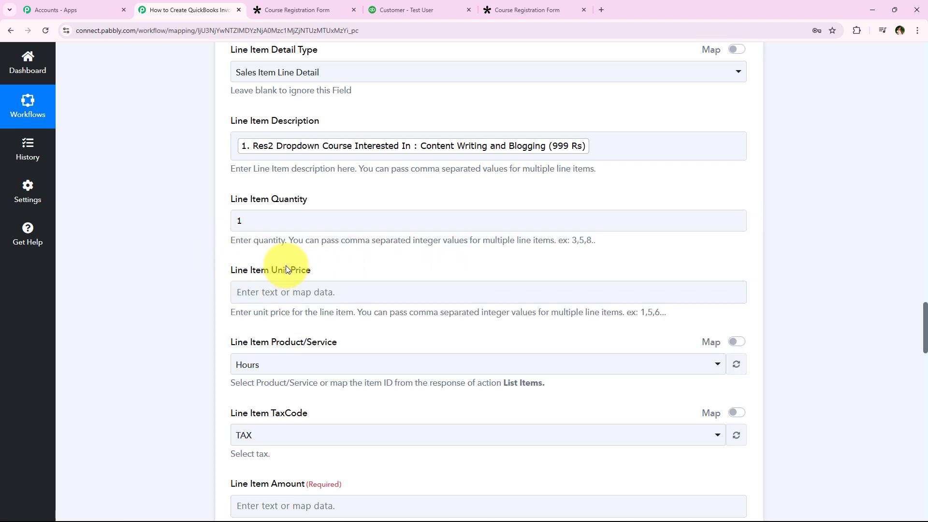
scroll(329, 291, down, 1)
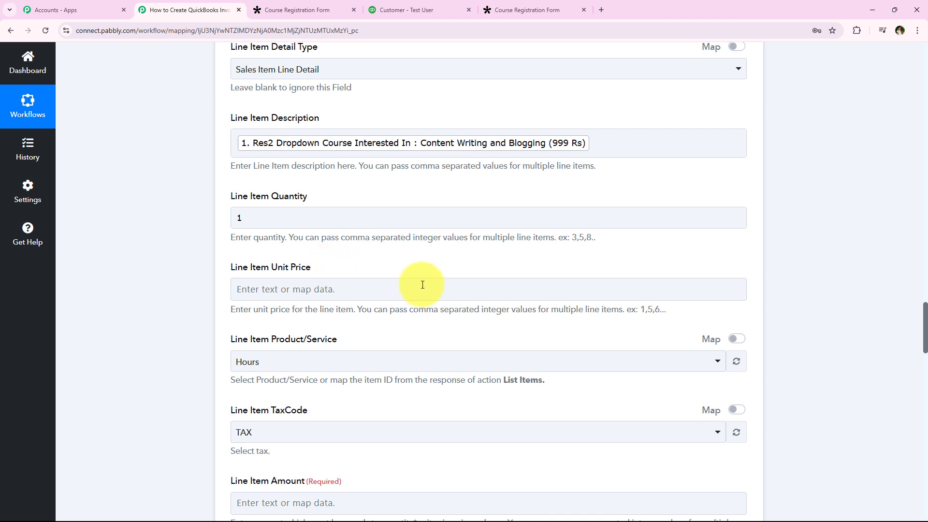
click(563, 155)
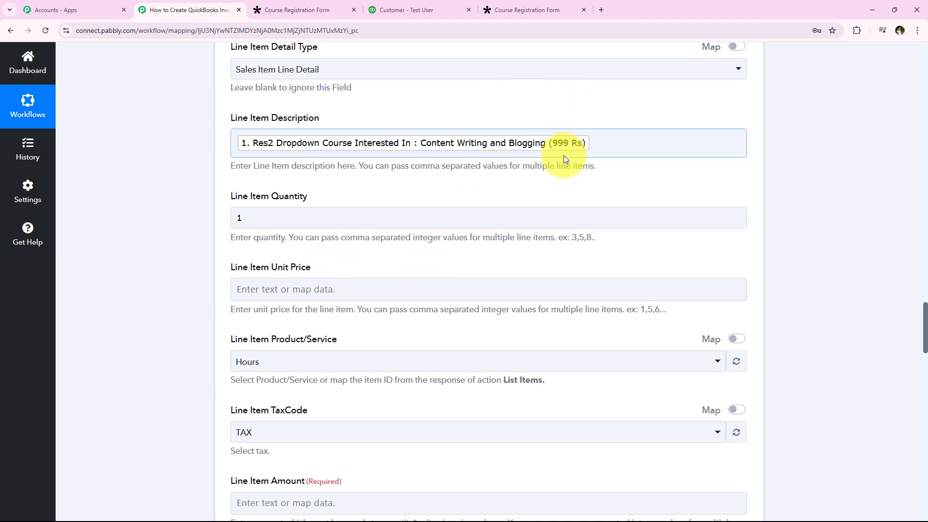
click(582, 158)
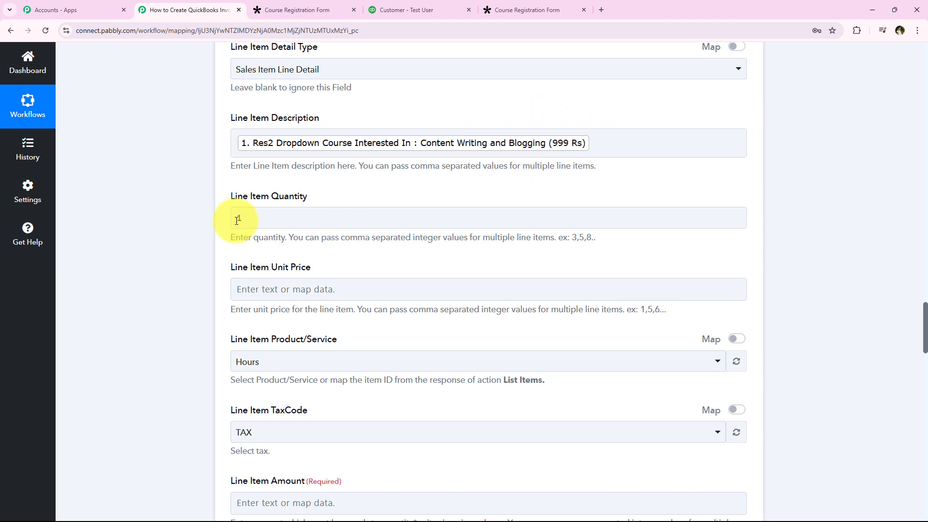
Step: Insert a Text Formatter (Pabbly) action between the Create a Customer and Create an Invoice steps
scroll(207, 253, up, 7)
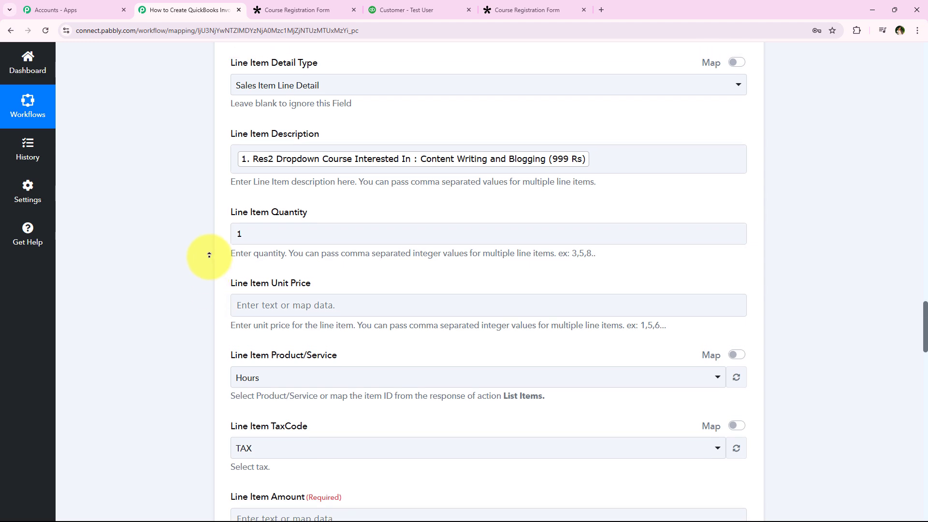
scroll(204, 234, up, 17)
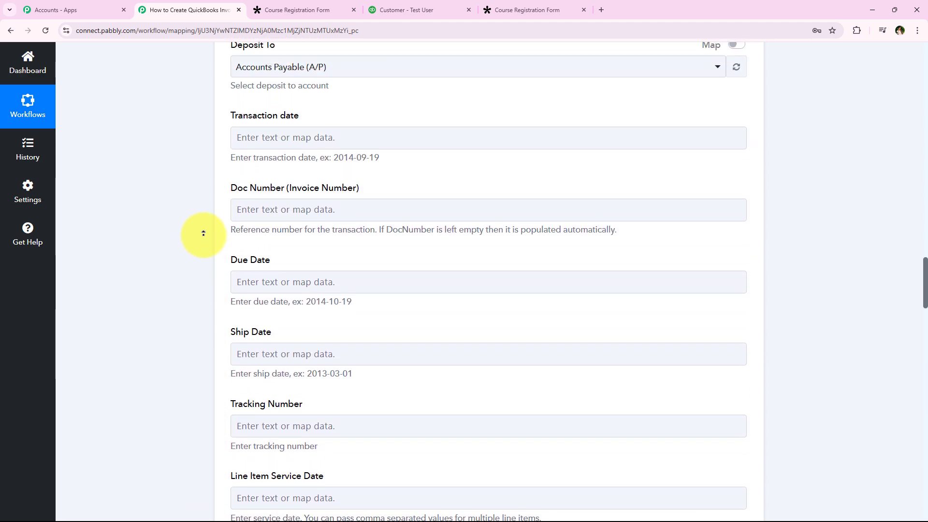
scroll(209, 221, up, 20)
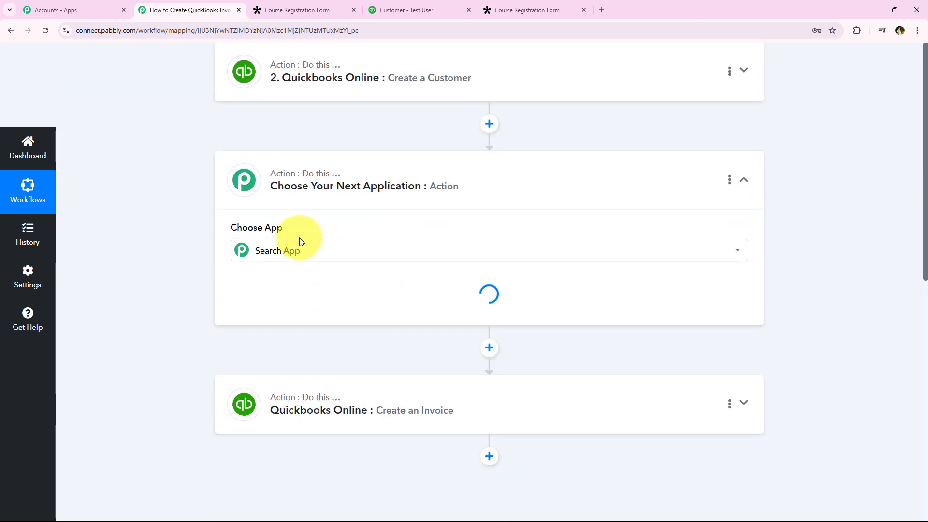
text(te)
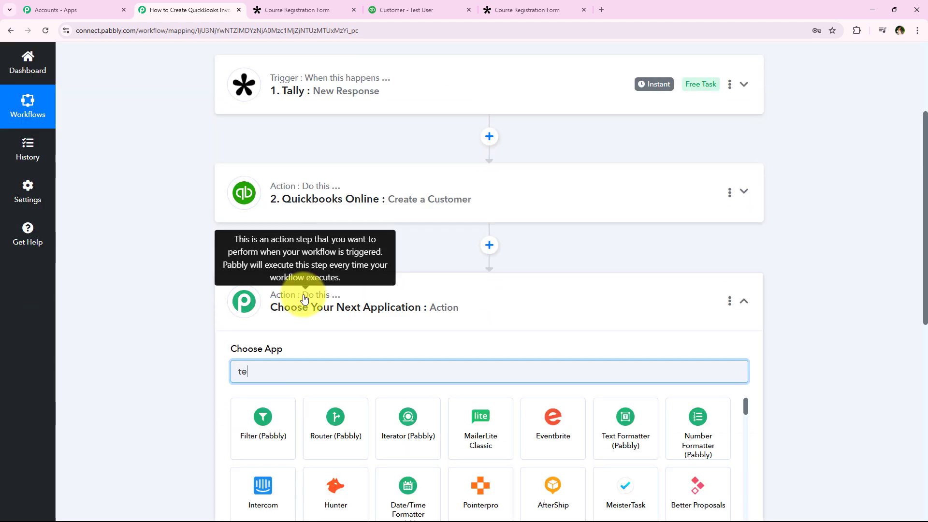
scroll(696, 289, down, 2)
click(661, 329)
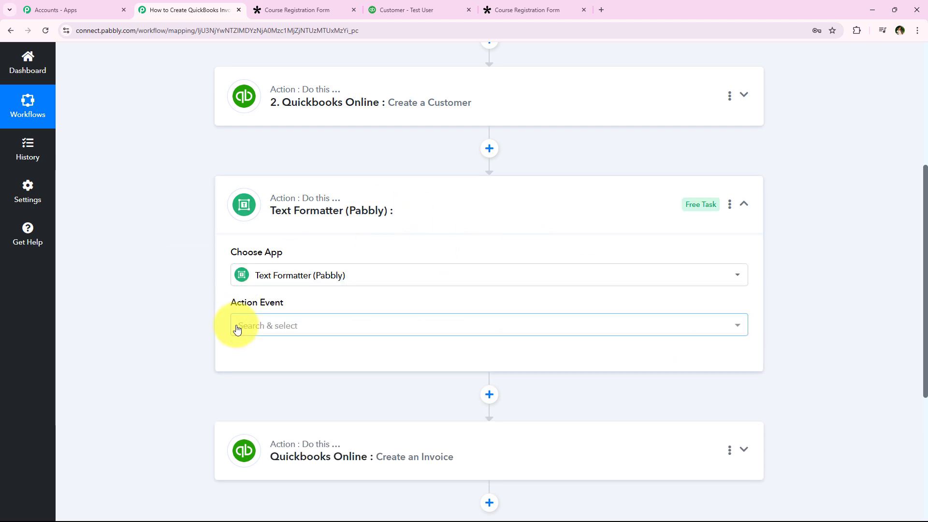
Step: Set the Text Formatter's action event to Text Parser and connect it
click(235, 326)
scroll(323, 193, down, 1)
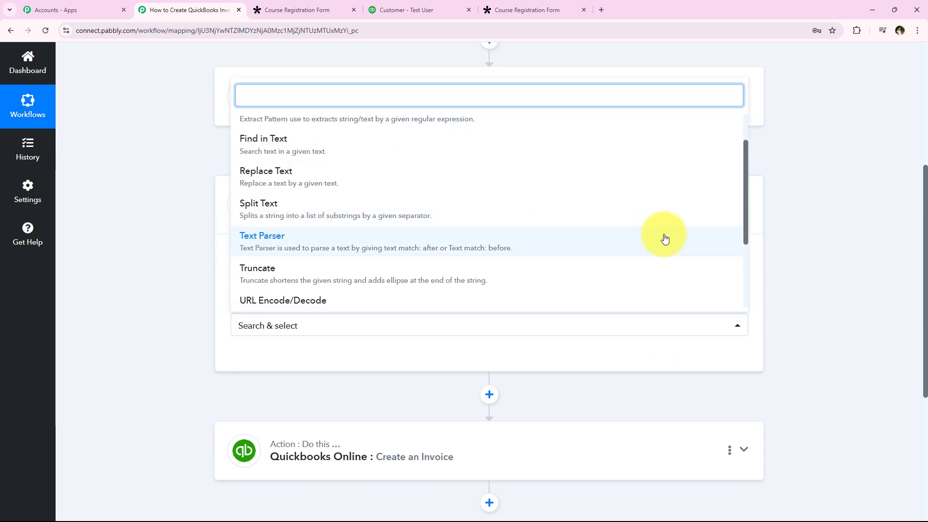
click(664, 236)
click(265, 360)
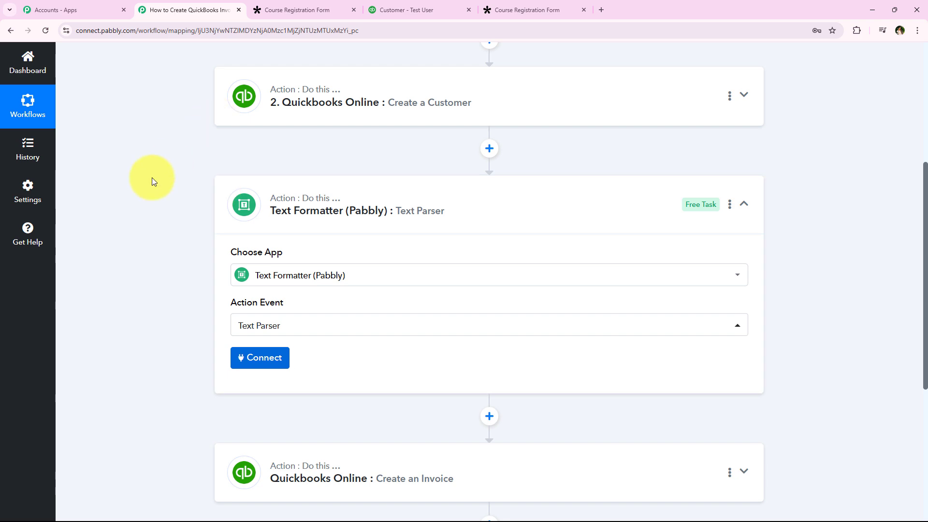
Step: Map the Text Parser's Text field to Res2 Dropdown Course Interested In from the Tally response
scroll(155, 232, down, 6)
click(306, 124)
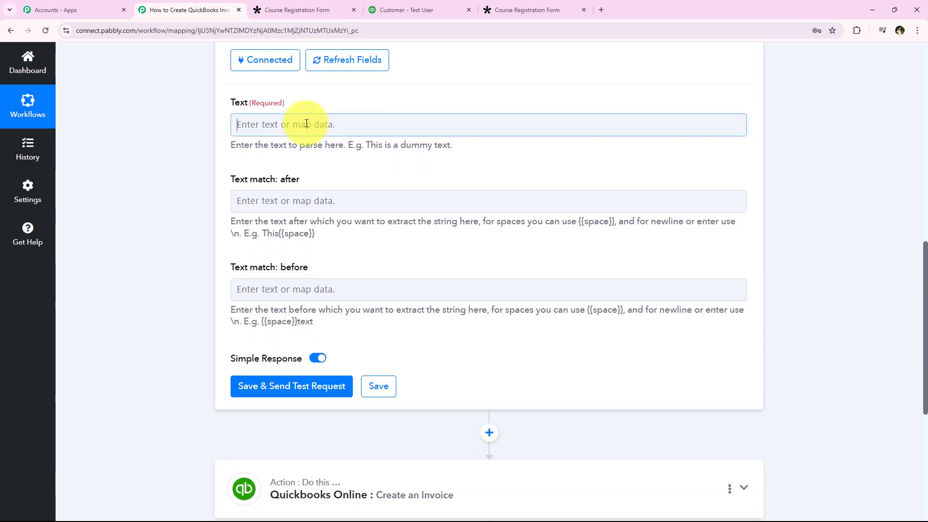
click(248, 213)
click(314, 365)
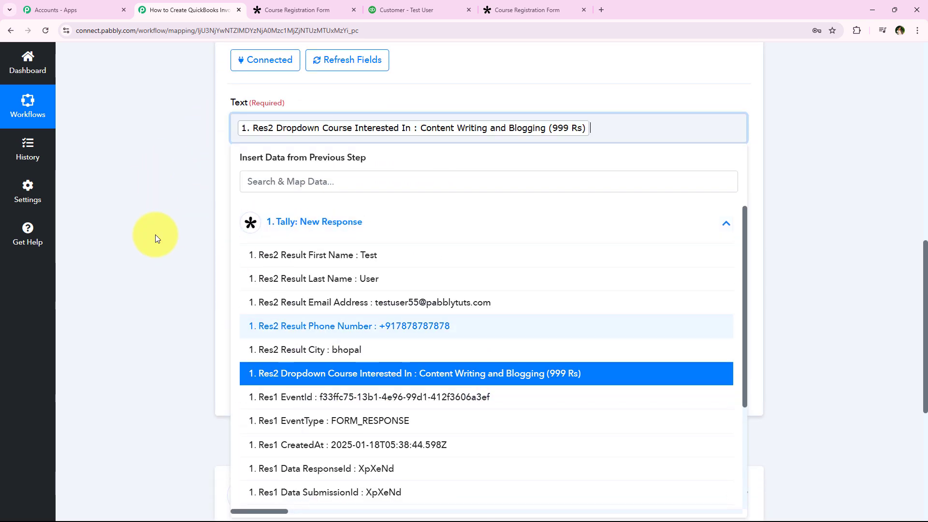
click(158, 205)
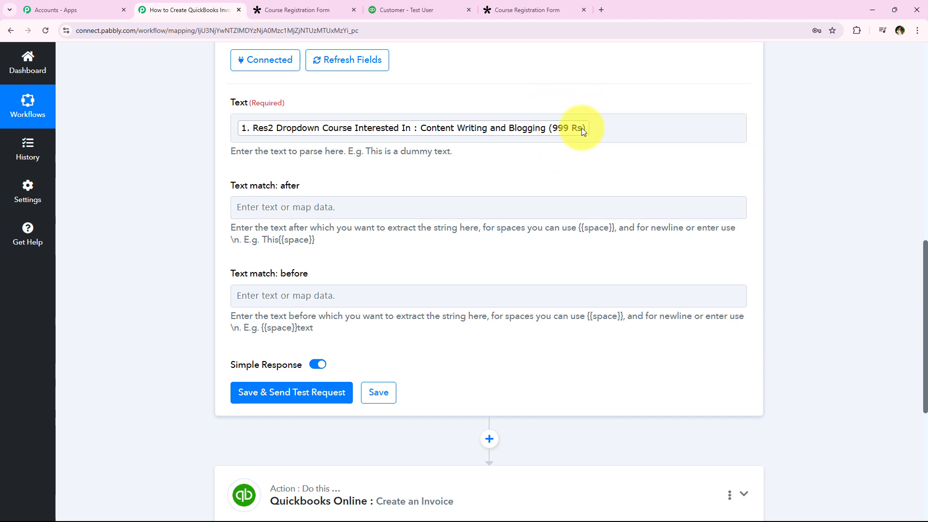
Step: Set the Text Parser to extract the text after "(" and before ")"
click(304, 203)
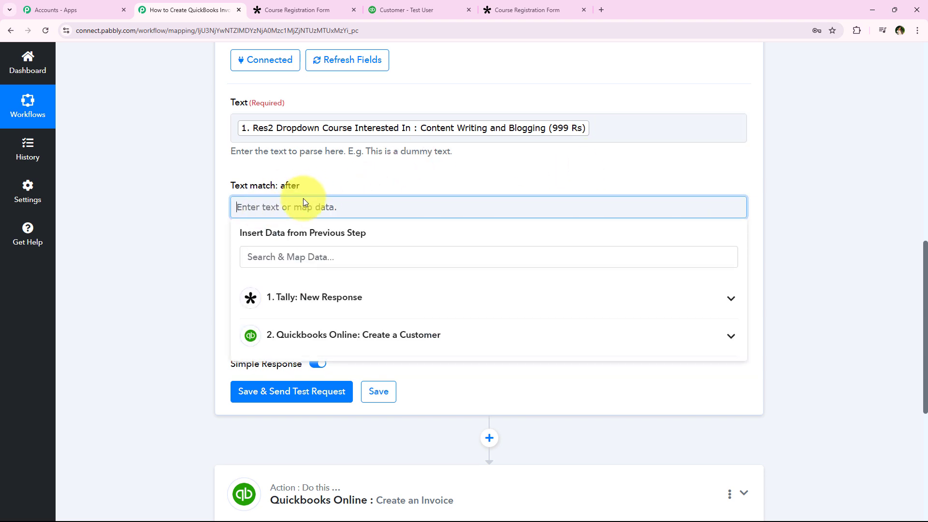
text(()
click(216, 224)
click(268, 300)
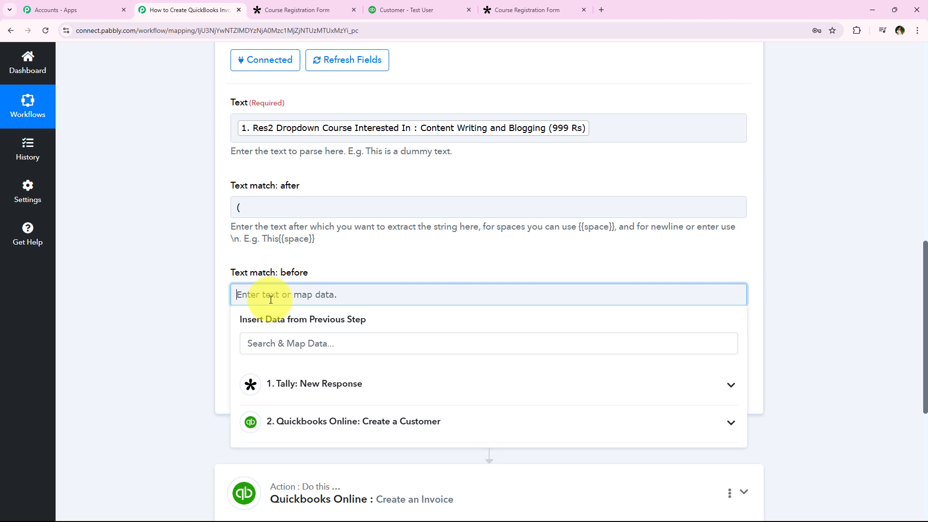
click(222, 294)
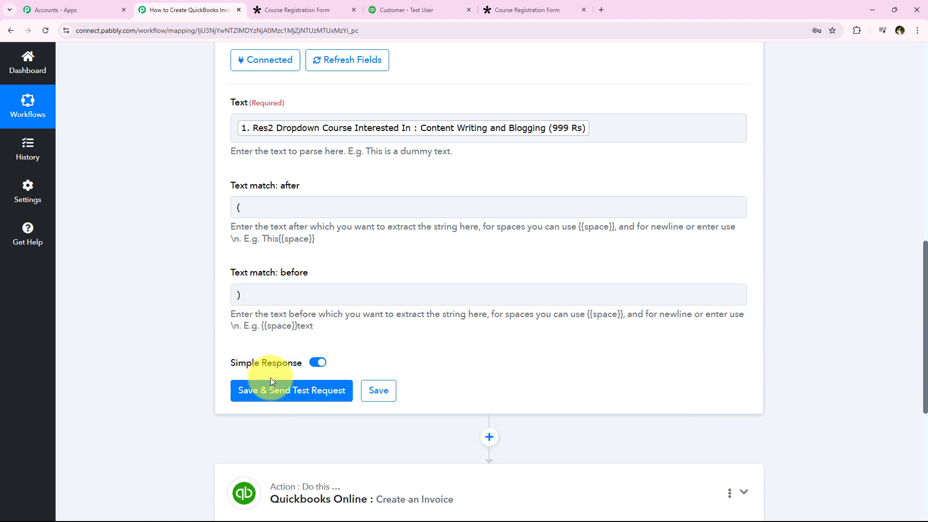
Step: Save the Text Parser step, send a test request and check the extracted result
click(269, 390)
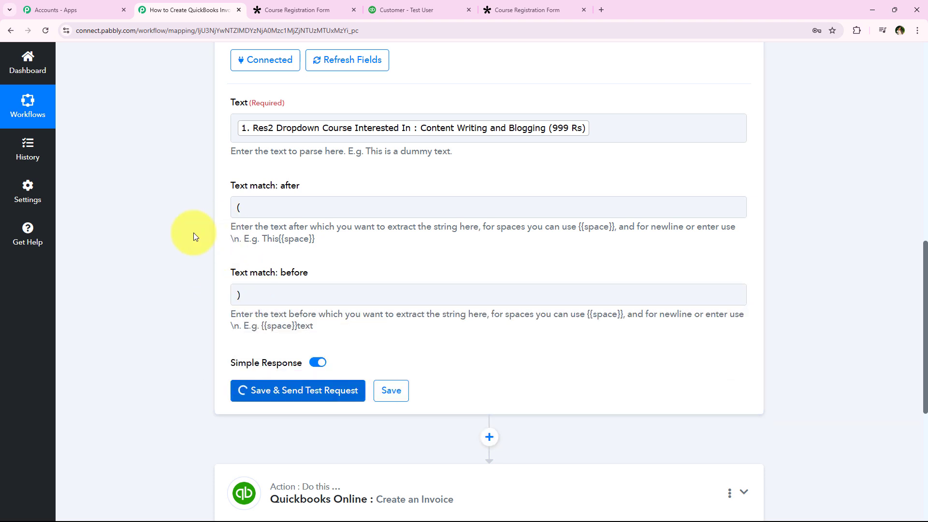
scroll(193, 236, down, 1)
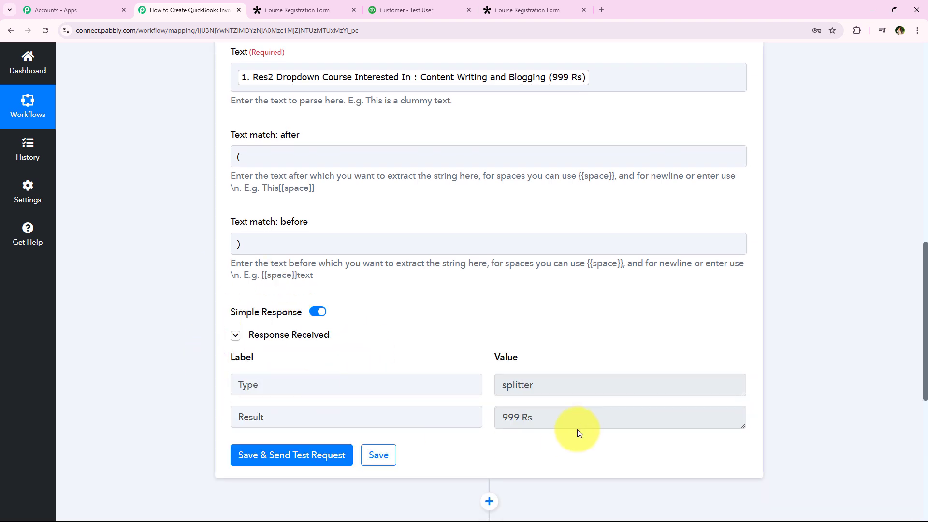
drag(575, 419, 466, 425)
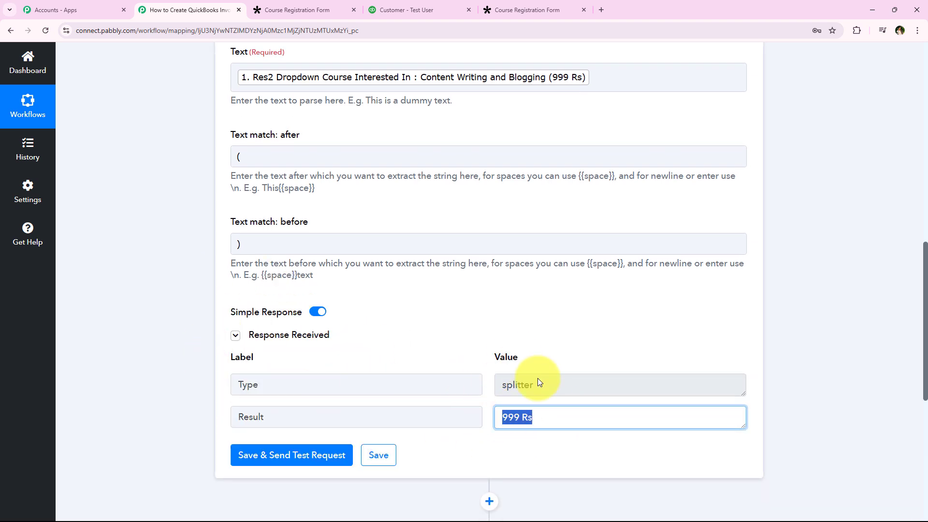
click(813, 276)
Step: Reopen the Create an Invoice step and map Line Item Unit Price to the Text Parser's Result
scroll(815, 313, down, 2)
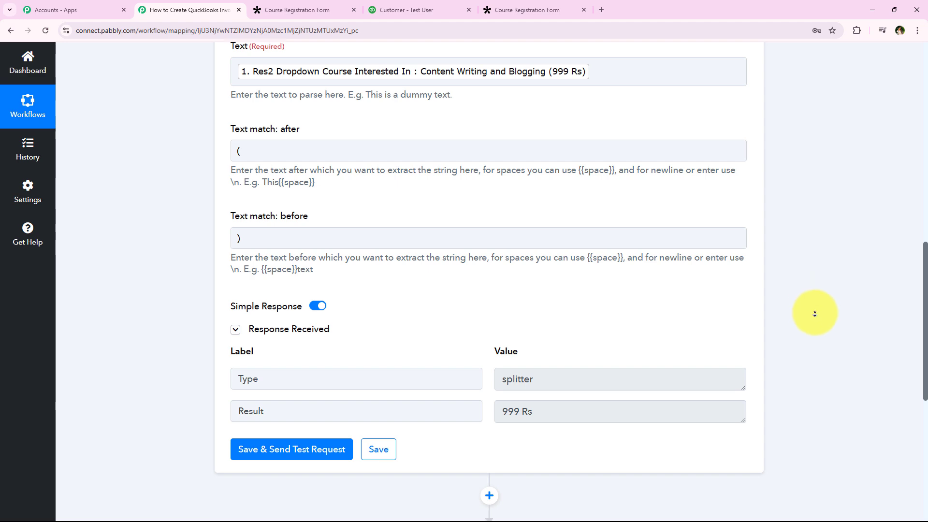
scroll(817, 331, down, 2)
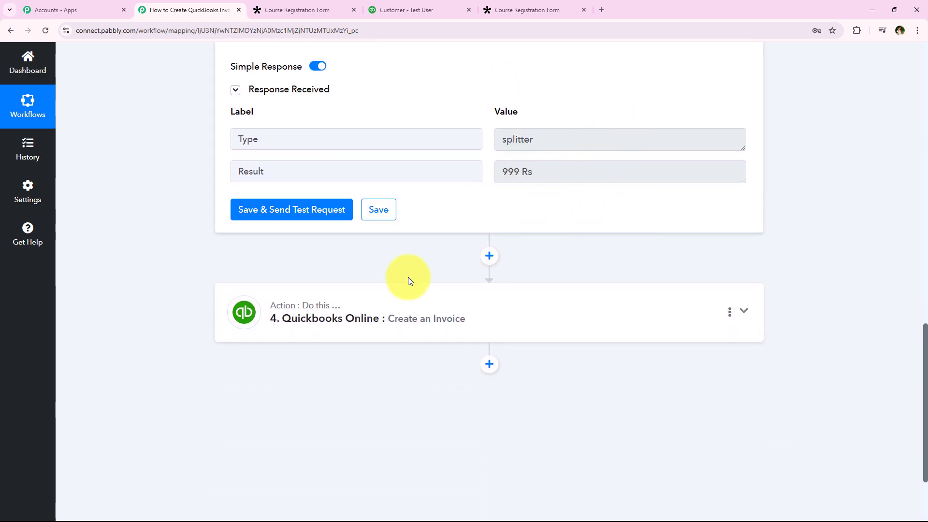
click(351, 332)
scroll(172, 164, down, 10)
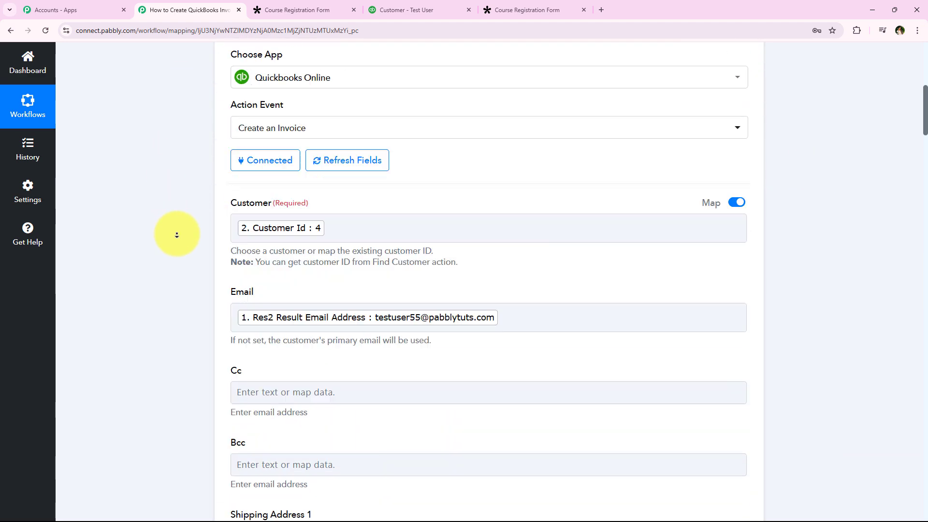
scroll(177, 235, down, 20)
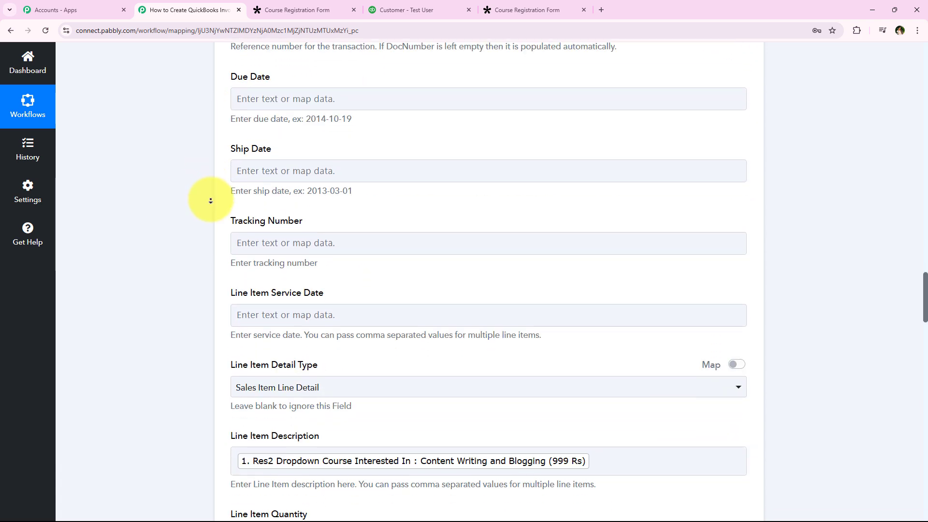
scroll(210, 201, down, 1)
click(299, 195)
click(346, 338)
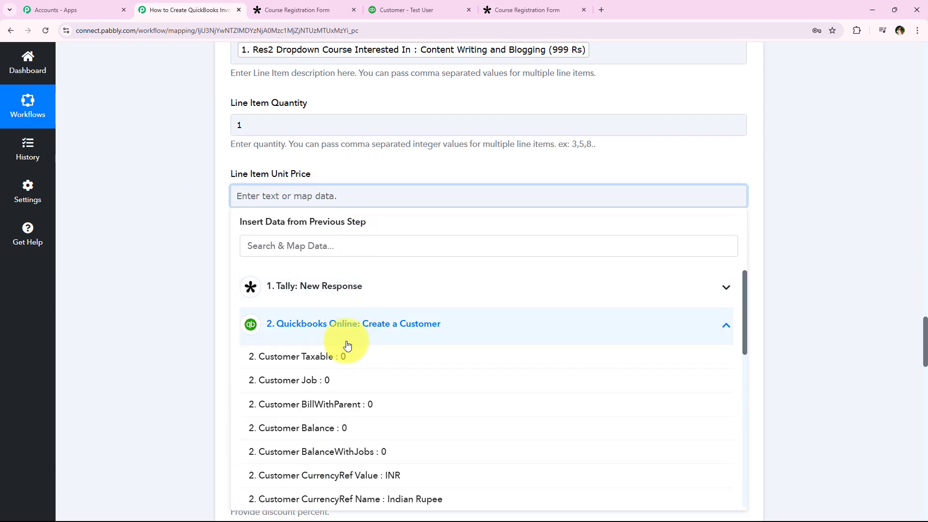
click(342, 338)
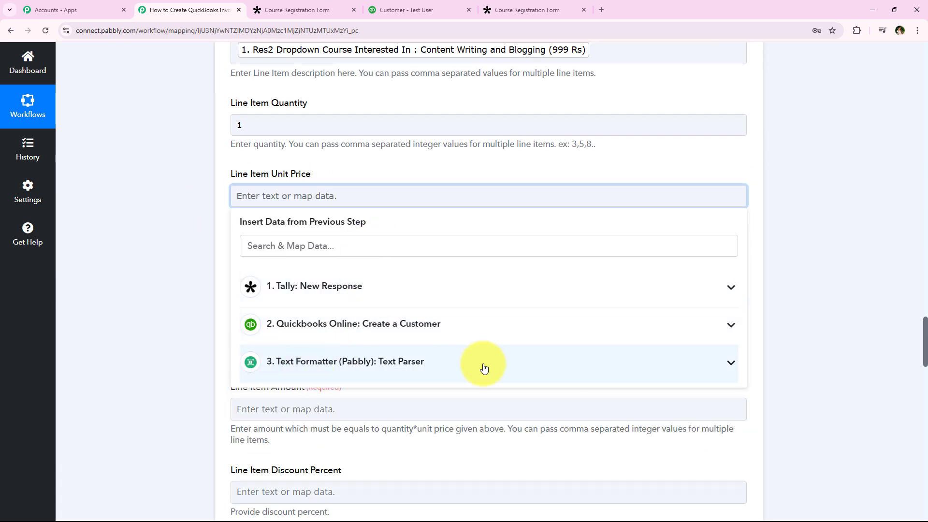
click(542, 371)
click(300, 418)
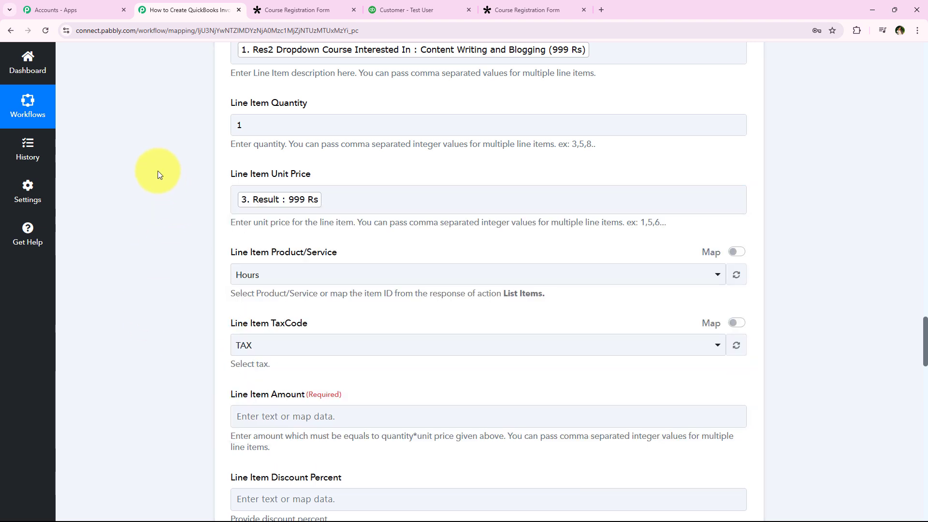
Step: Set the invoice's Line Item Product/Service to Sales and its Line Item TaxCode to NON
scroll(163, 188, down, 1)
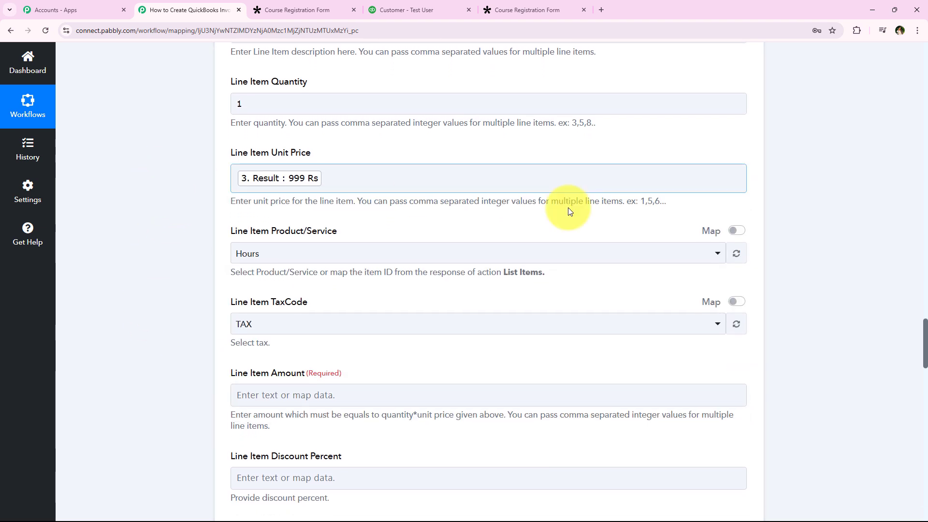
click(483, 254)
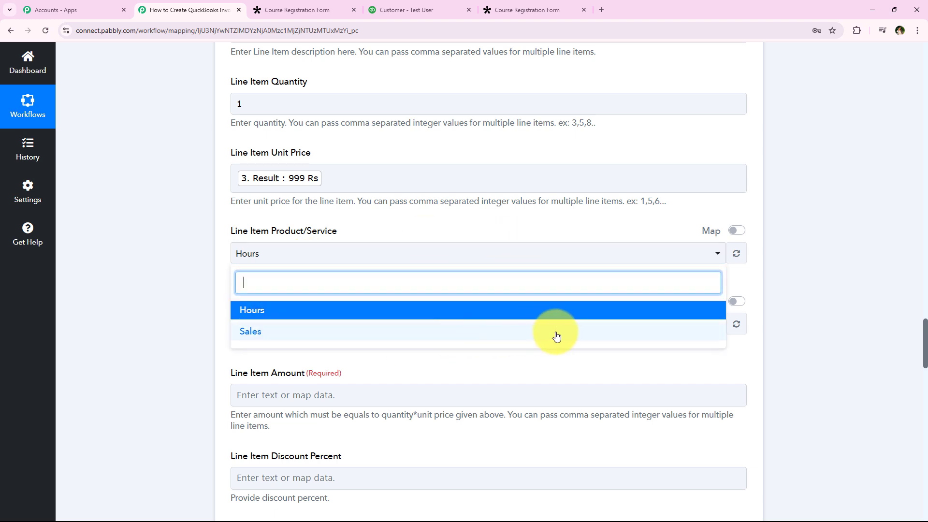
click(618, 336)
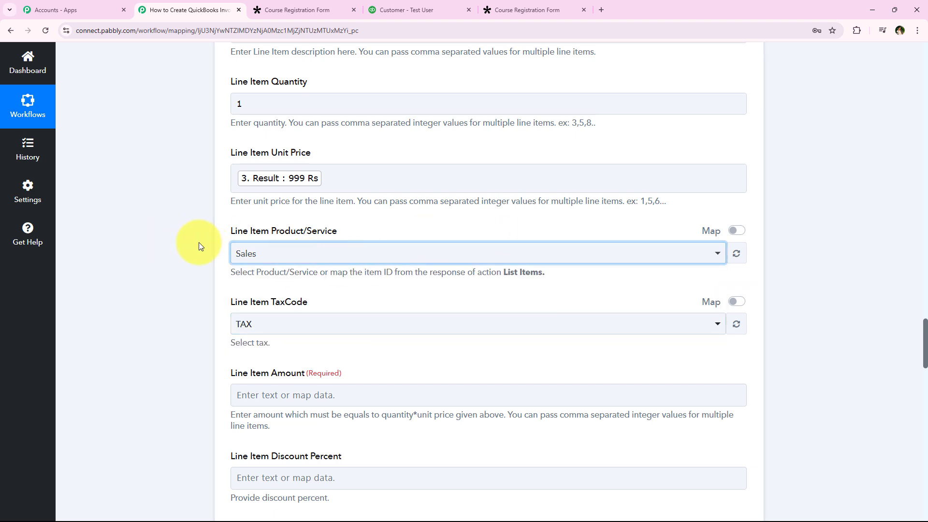
scroll(195, 264, down, 3)
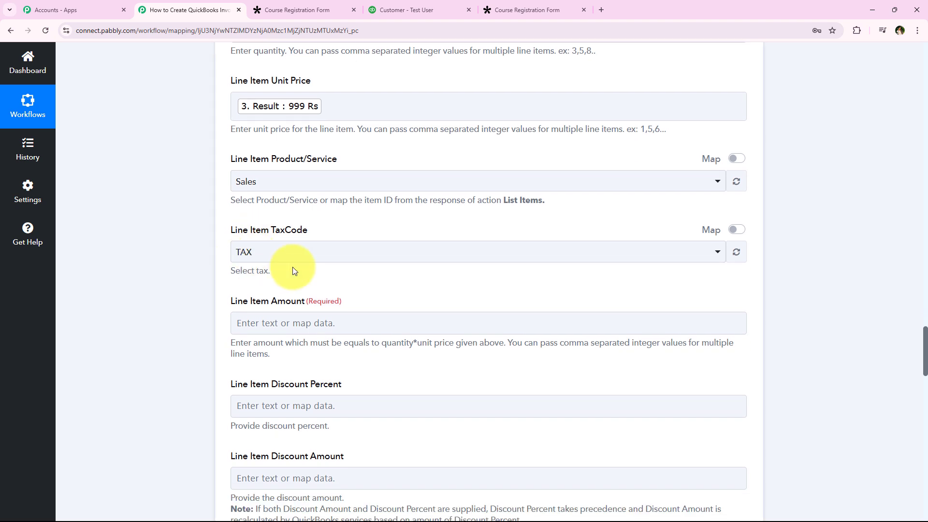
click(290, 261)
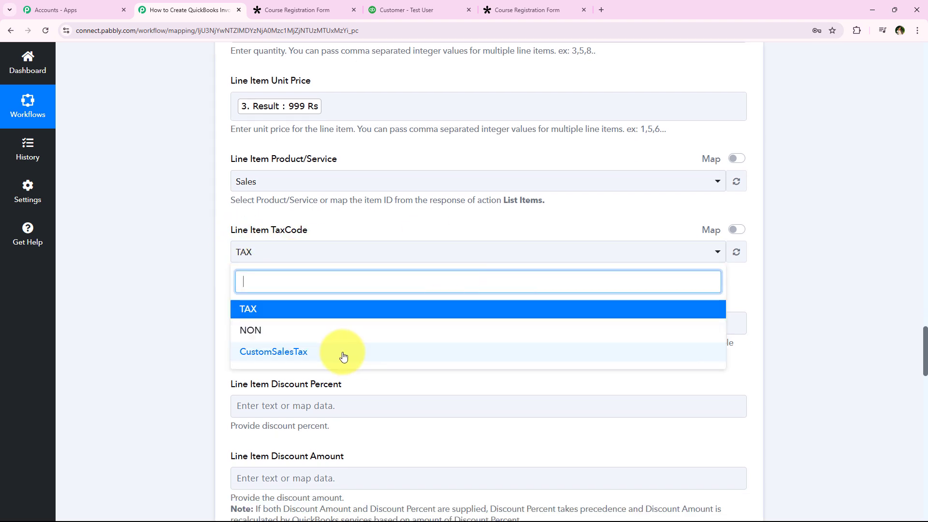
click(347, 331)
Step: Read the guidance for the required Line Item Amount and check it against the line item's quantity and unit price
scroll(200, 241, down, 2)
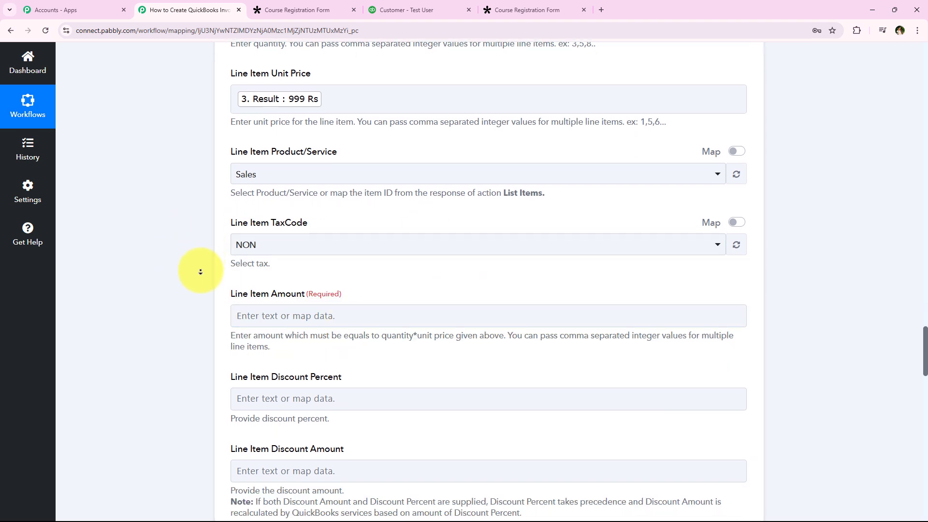
middle_click(204, 237)
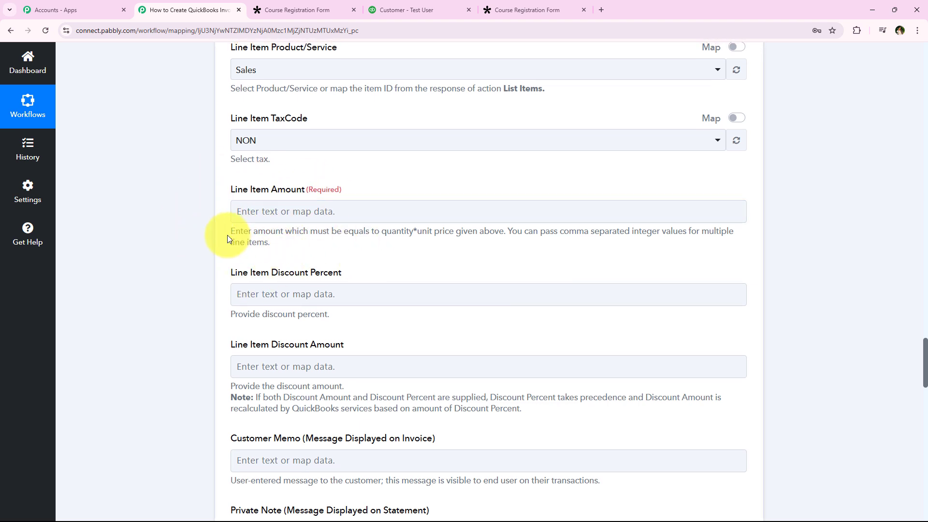
drag(227, 235, 395, 235)
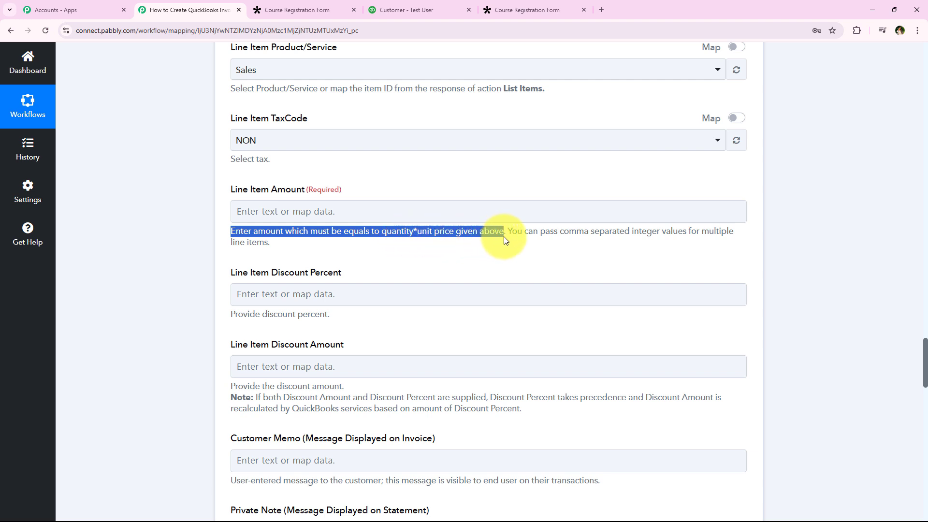
middle_click(180, 245)
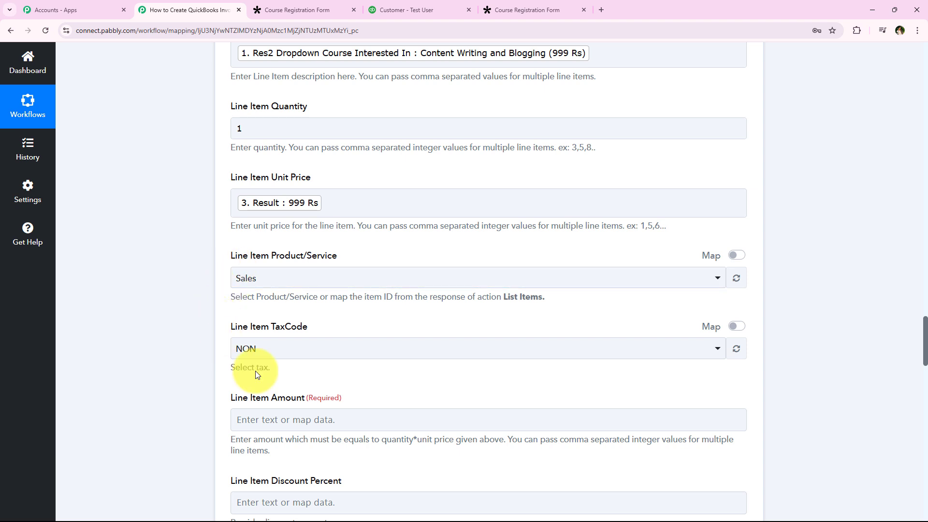
Step: Map the invoice's required Line Item Amount to the Result of the Text Parser step
click(300, 420)
scroll(169, 350, down, 1)
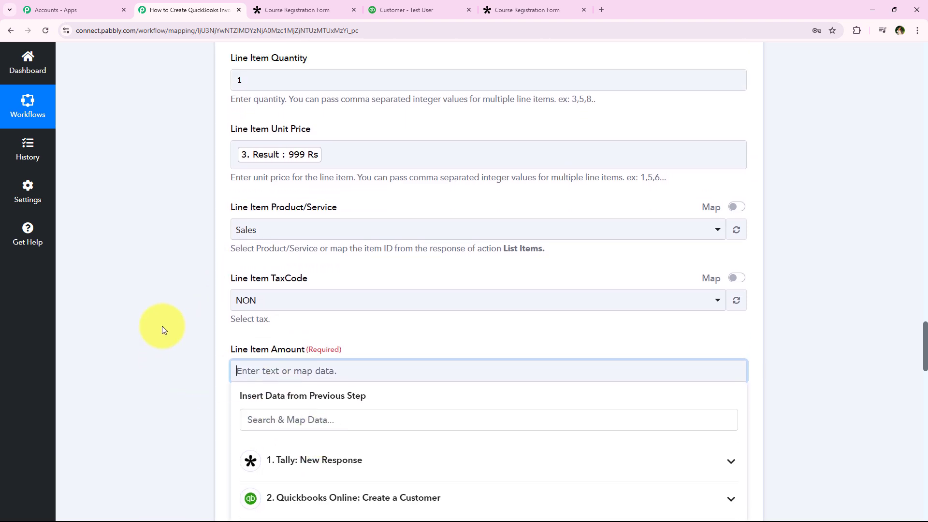
scroll(162, 326, down, 2)
click(423, 440)
click(361, 492)
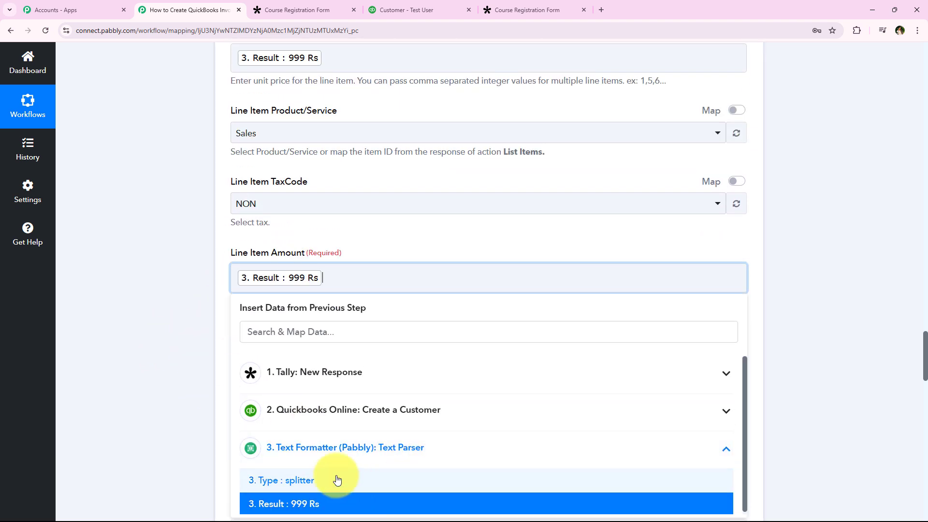
click(164, 306)
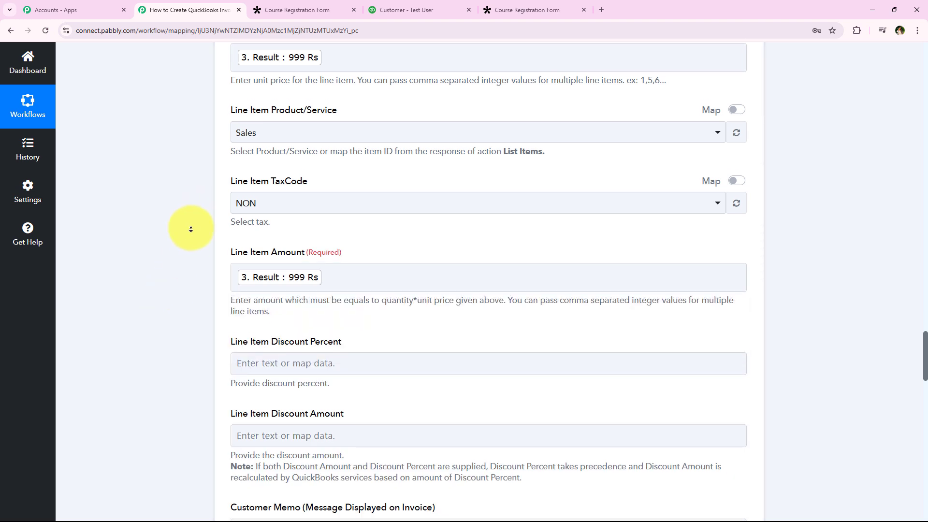
Step: Leave the remaining optional invoice fields as they are, save the step with a test request, and review the response
scroll(191, 229, down, 6)
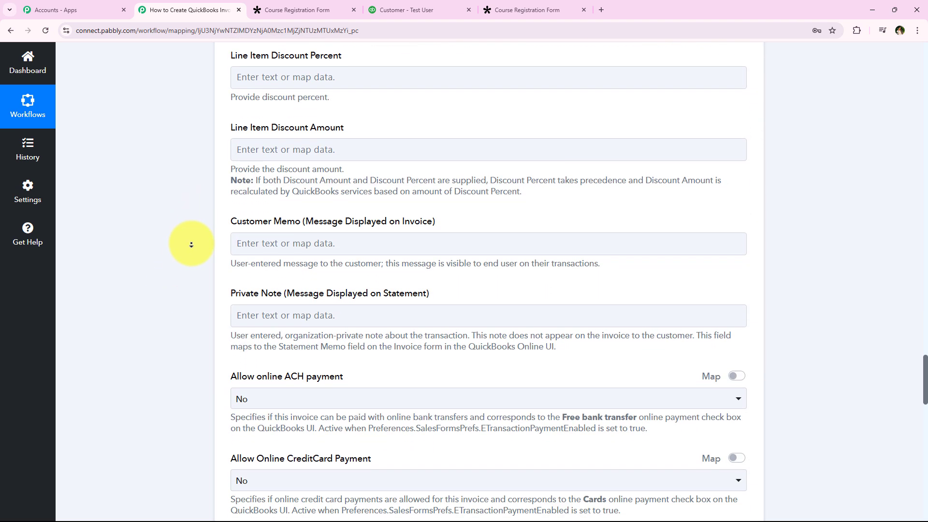
scroll(191, 245, down, 7)
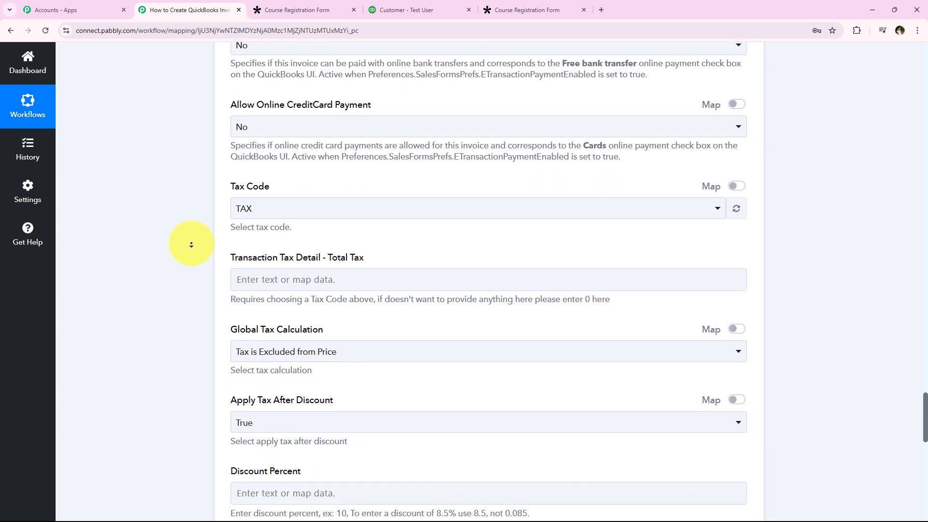
scroll(191, 244, down, 7)
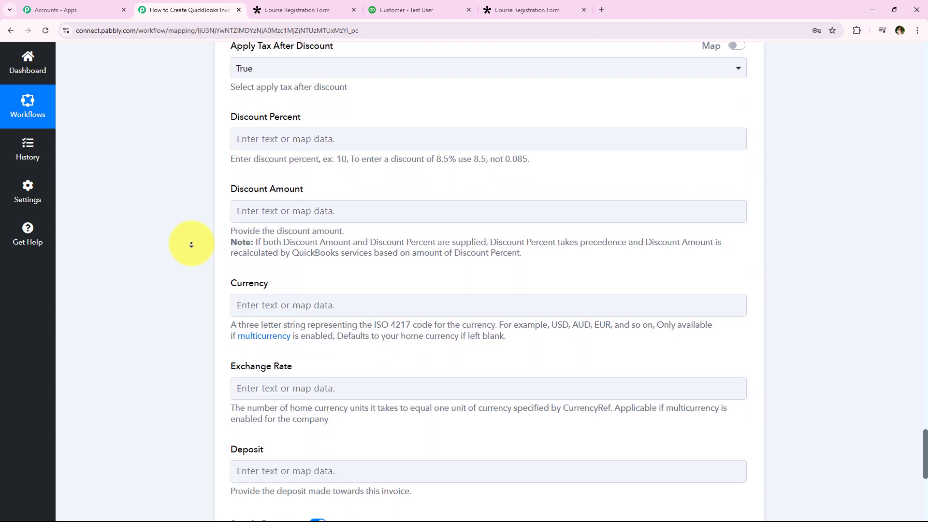
scroll(190, 245, down, 7)
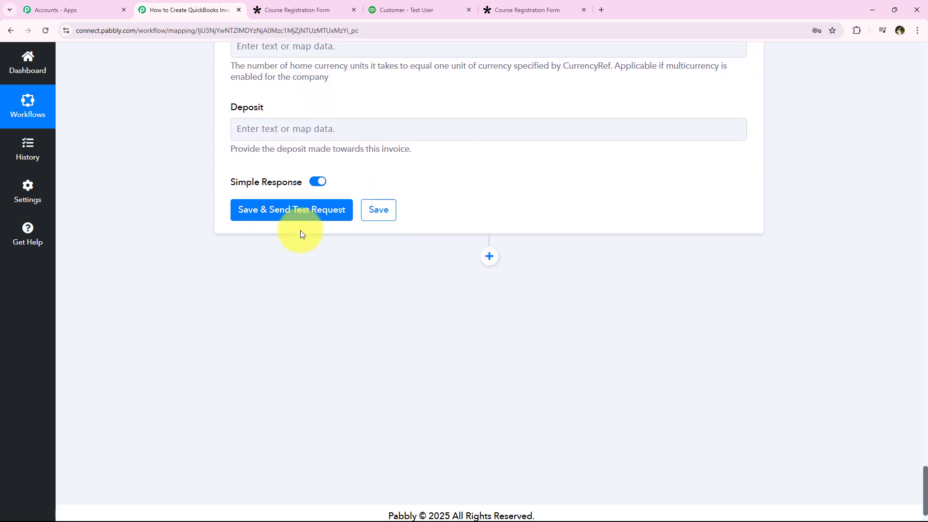
click(311, 221)
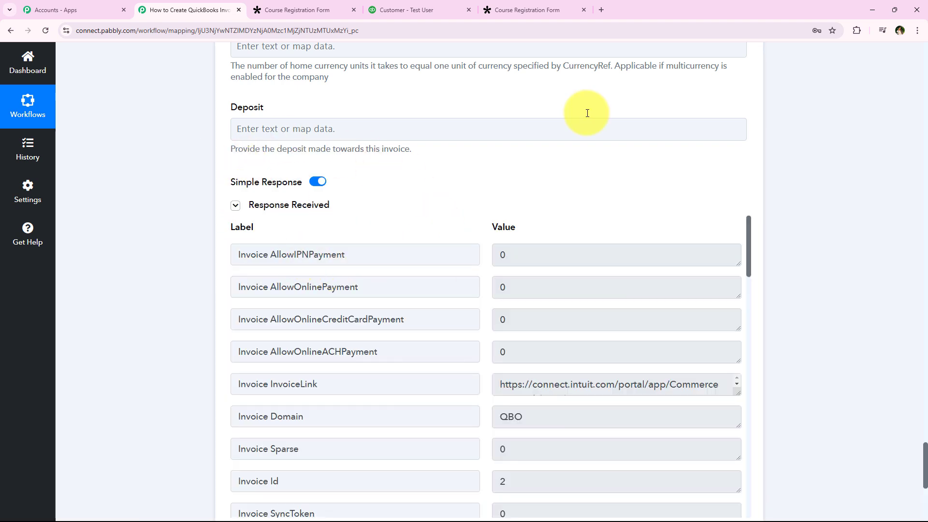
scroll(472, 306, down, 2)
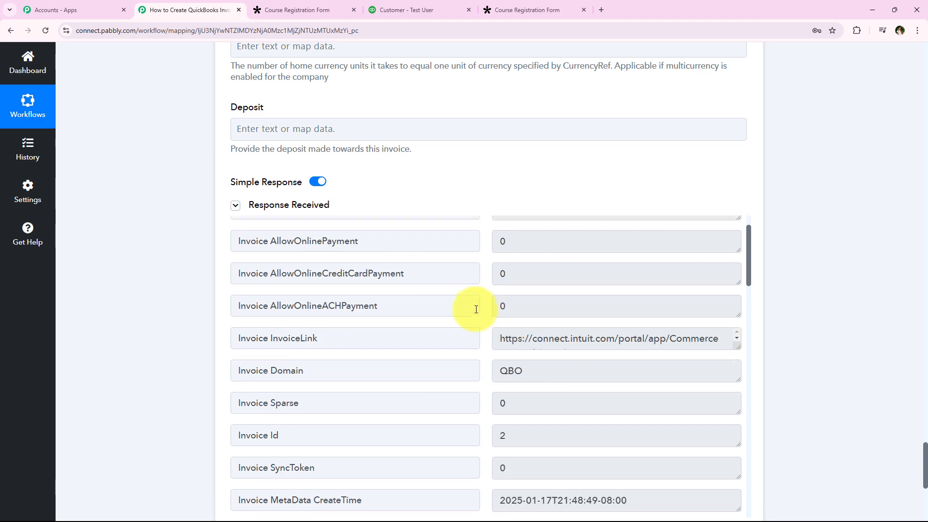
scroll(472, 311, down, 3)
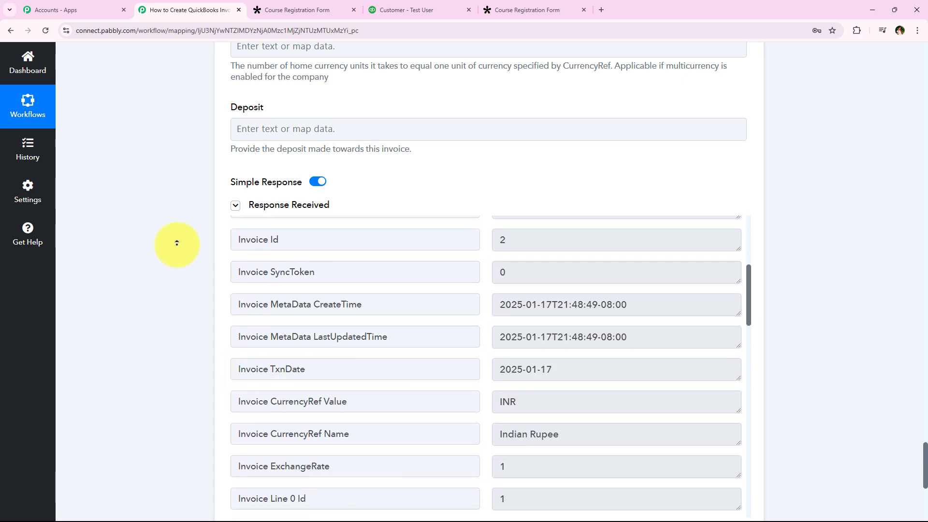
Step: Collapse the Create an Invoice step to show the workflow overview
scroll(176, 244, up, 20)
scroll(177, 231, up, 15)
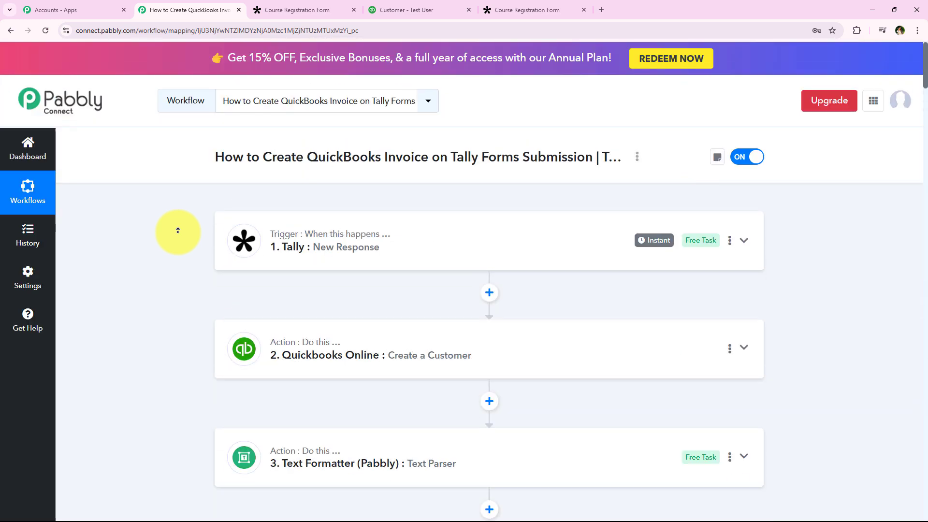
scroll(168, 290, down, 4)
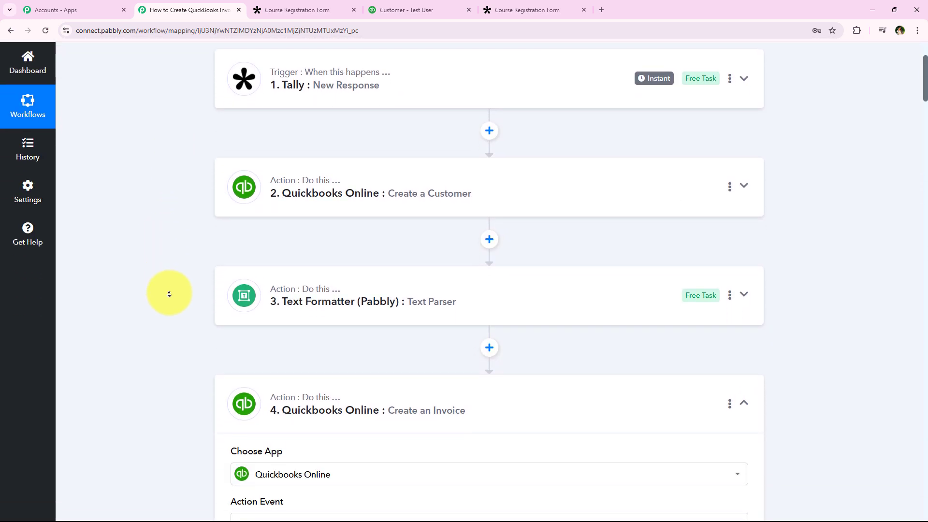
click(459, 376)
scroll(167, 263, up, 4)
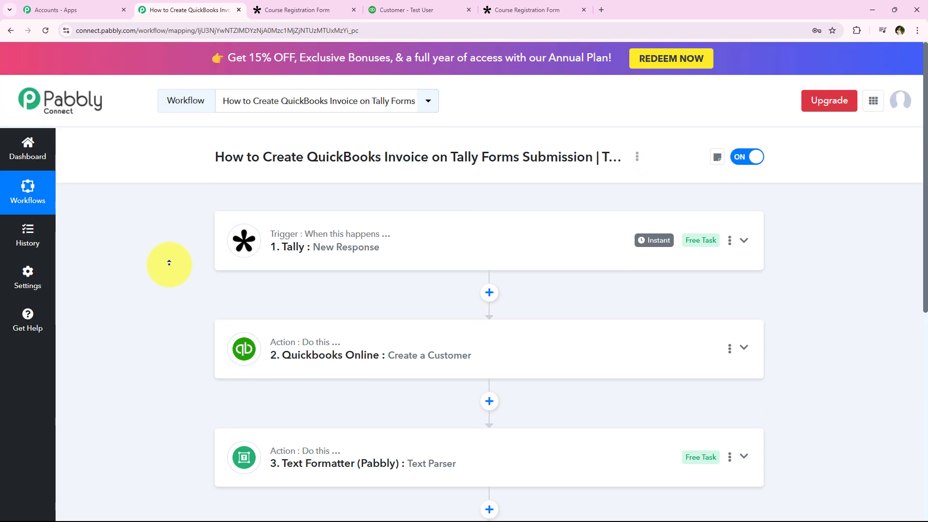
Step: Switch to QuickBooks, list the sales invoices and open the test customer's new invoice
click(434, 7)
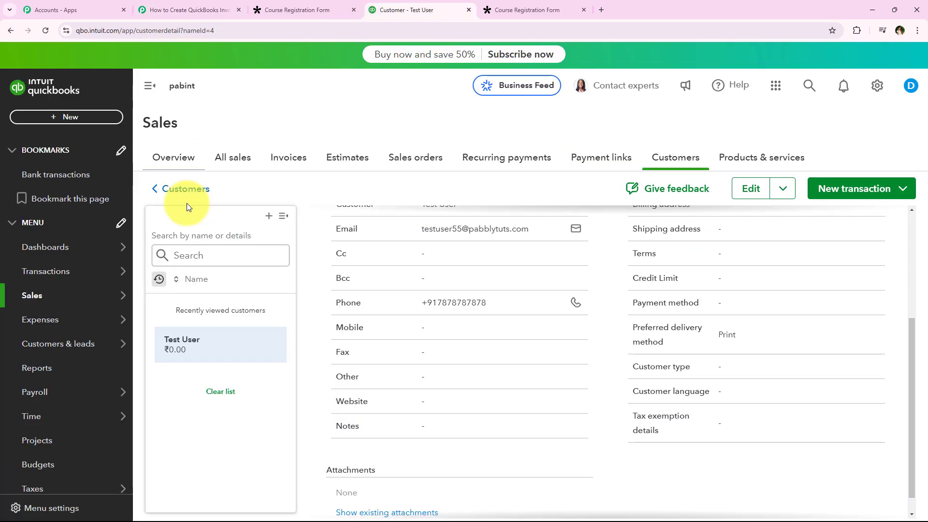
click(287, 158)
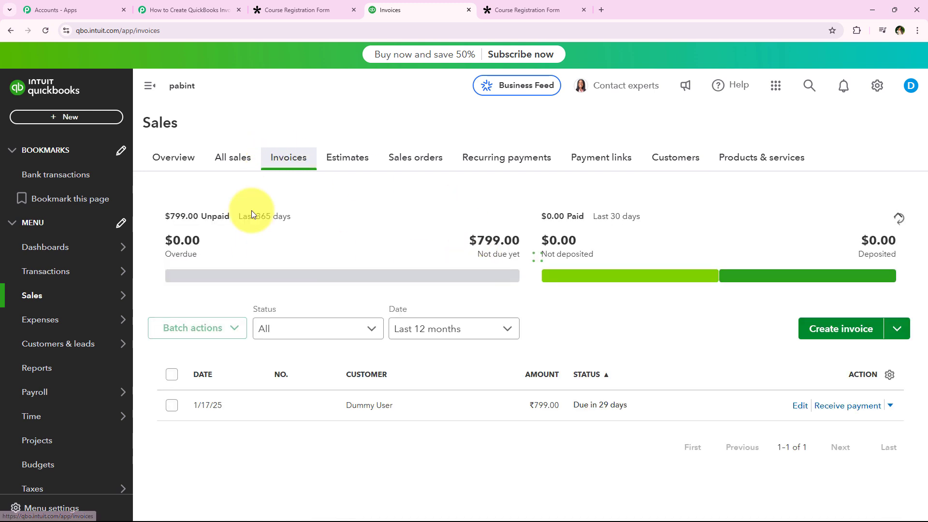
scroll(413, 288, down, 1)
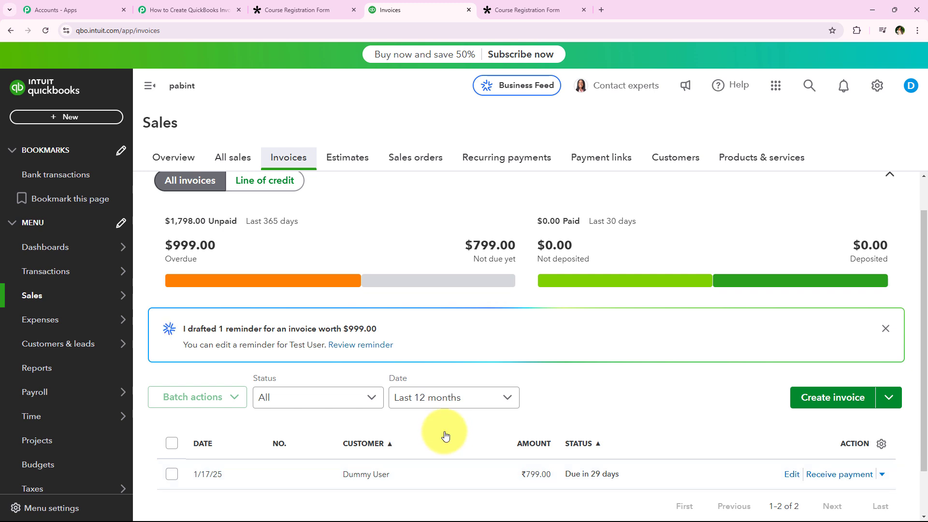
scroll(435, 435, down, 1)
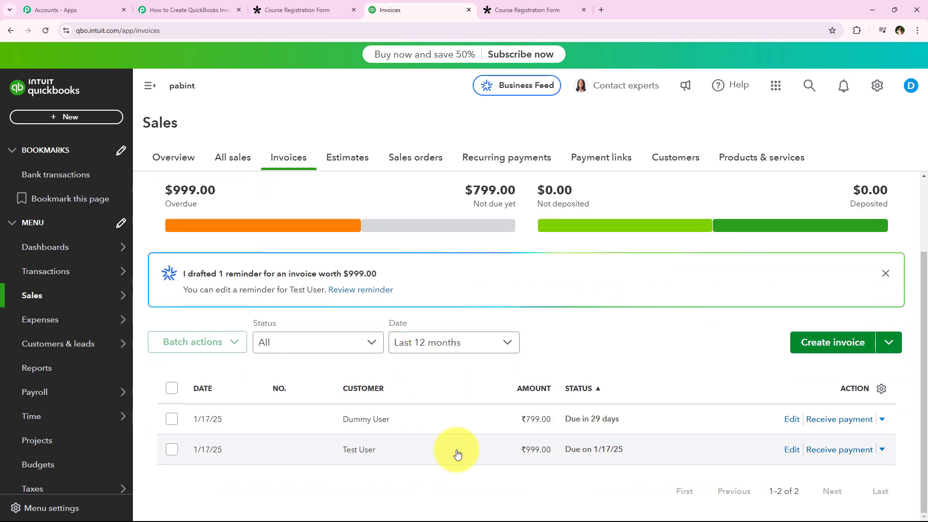
click(457, 453)
click(871, 496)
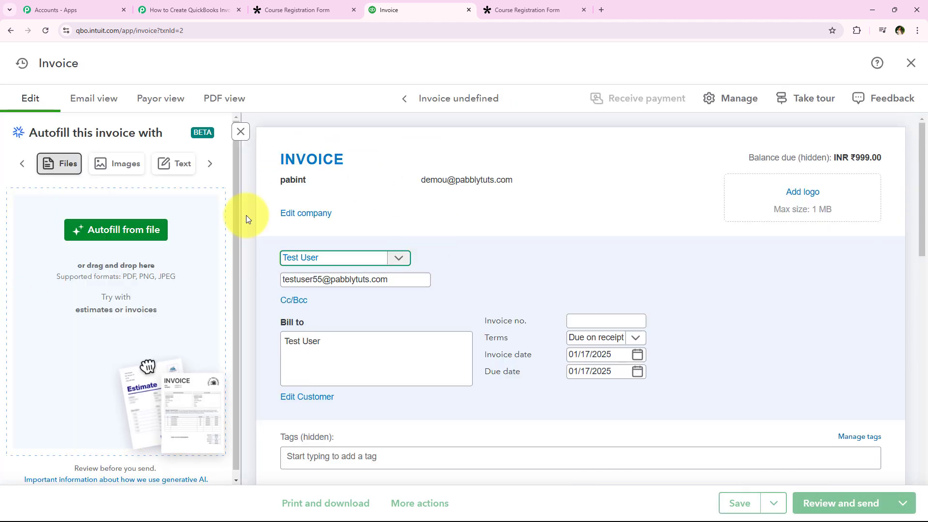
Step: Examine the invoice's customer details, product line, description, quantity, rate, amount and total
scroll(564, 246, down, 3)
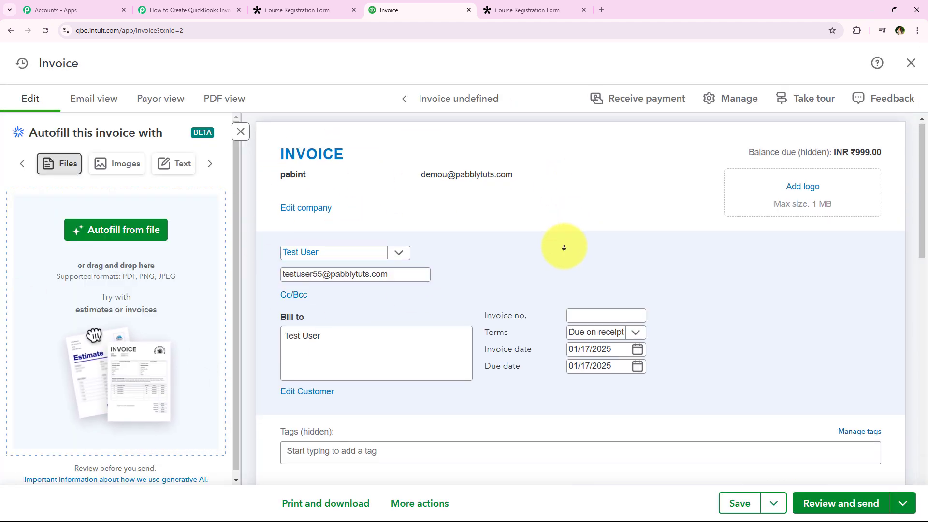
scroll(556, 250, down, 4)
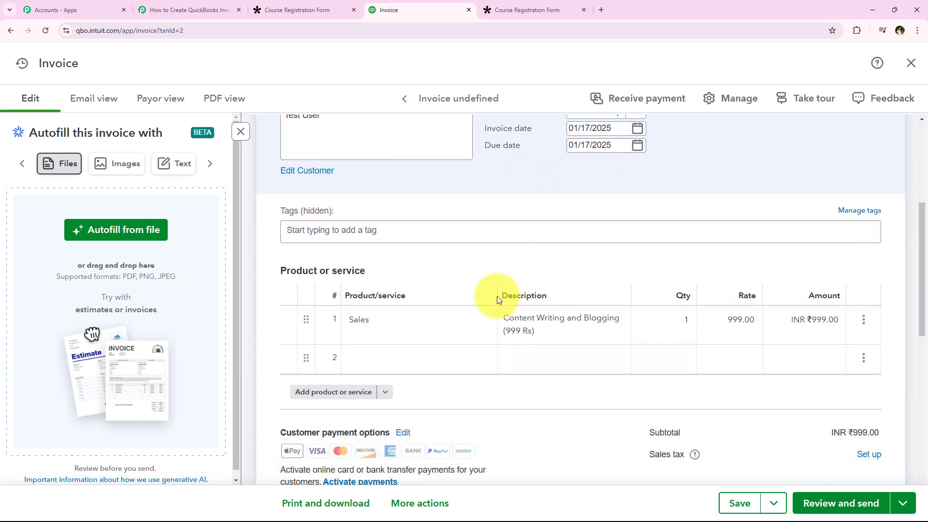
click(552, 337)
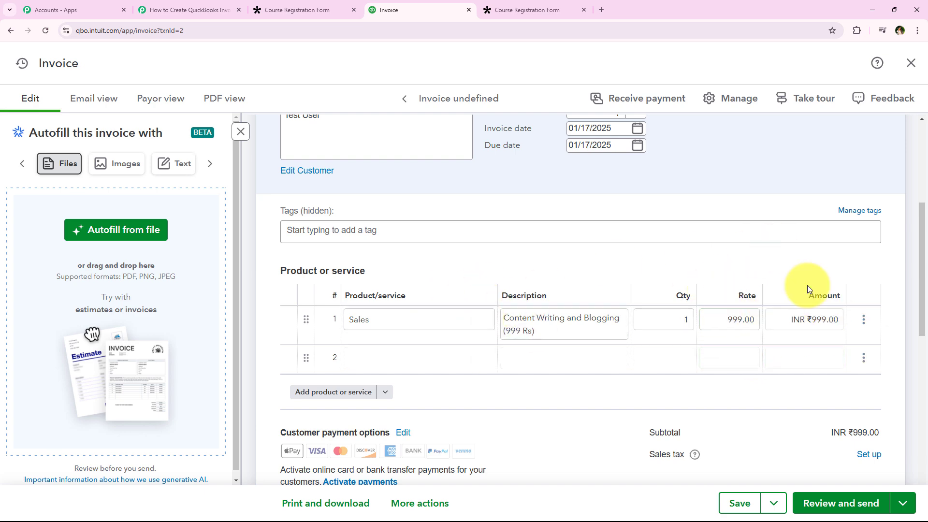
click(620, 241)
scroll(648, 292, down, 5)
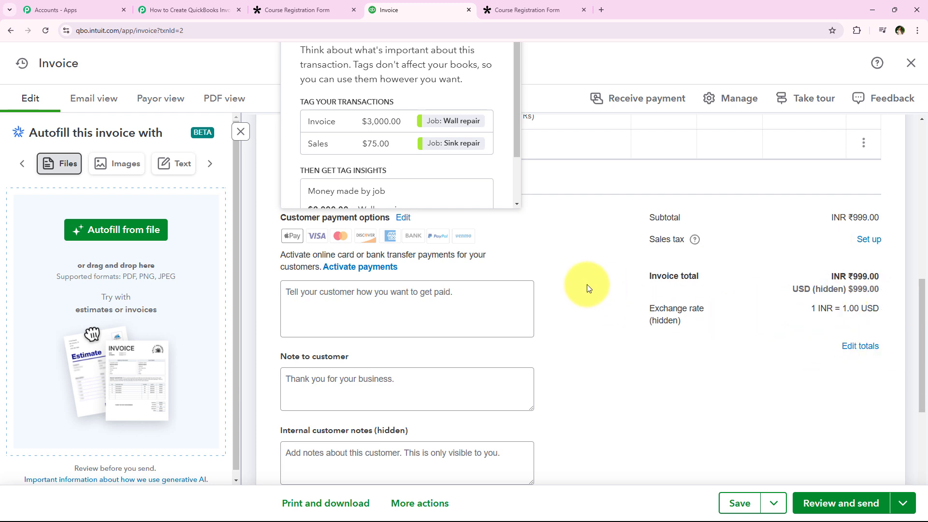
scroll(587, 288, down, 1)
scroll(587, 288, up, 2)
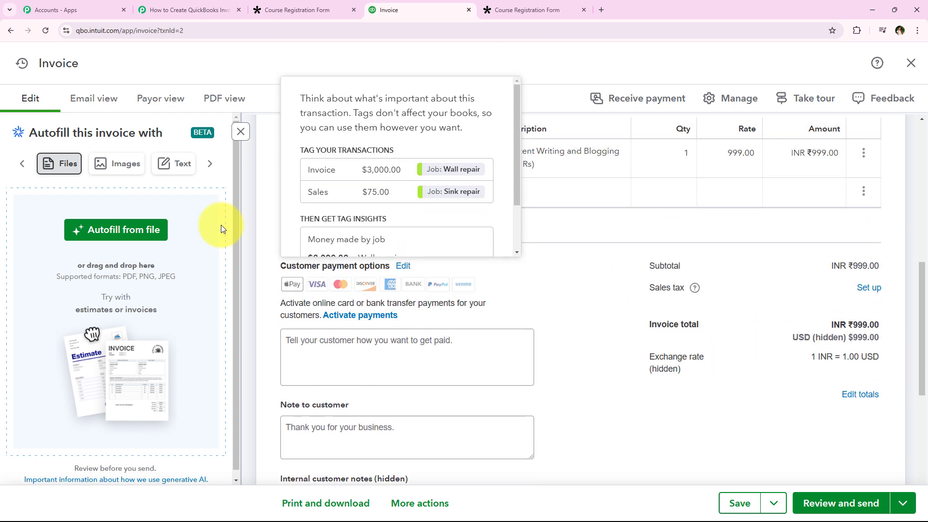
Step: Review the Tally form's submission page and the sequence of trigger and action steps in the Pabbly Connect workflow
click(165, 10)
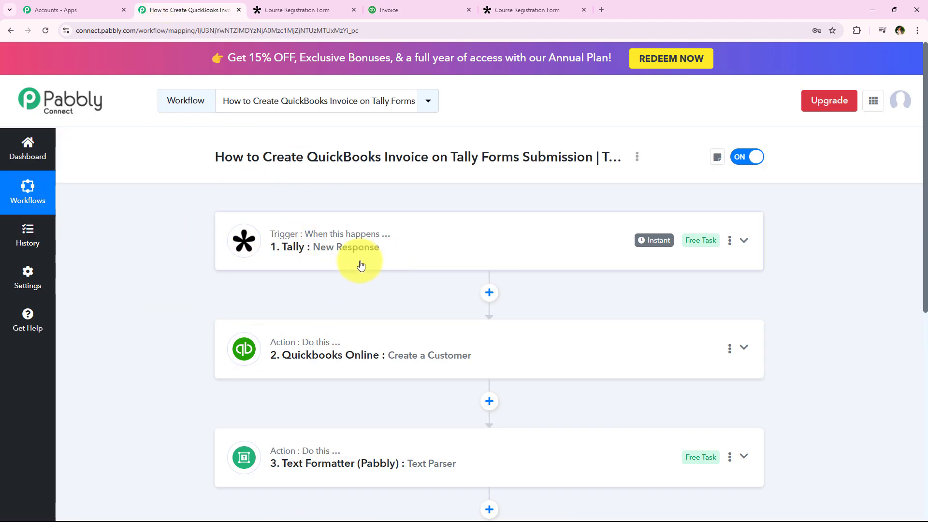
click(529, 6)
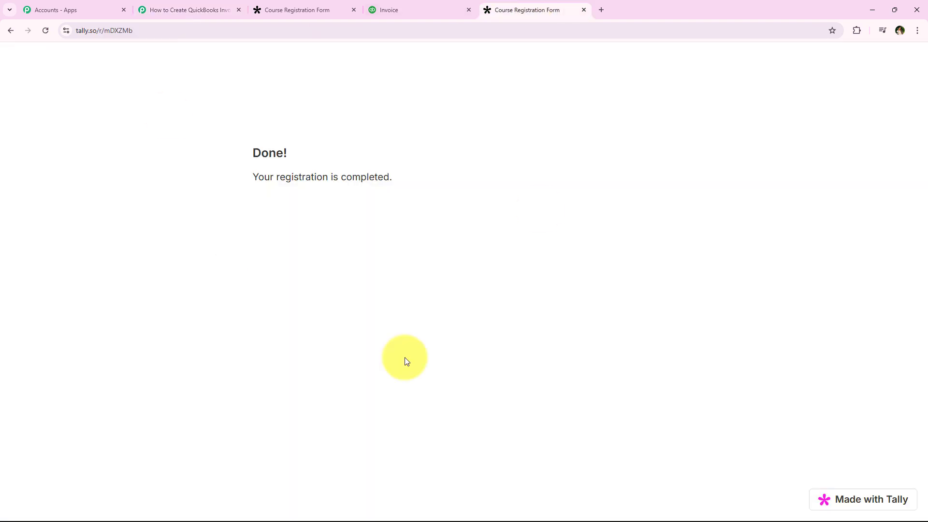
click(190, 5)
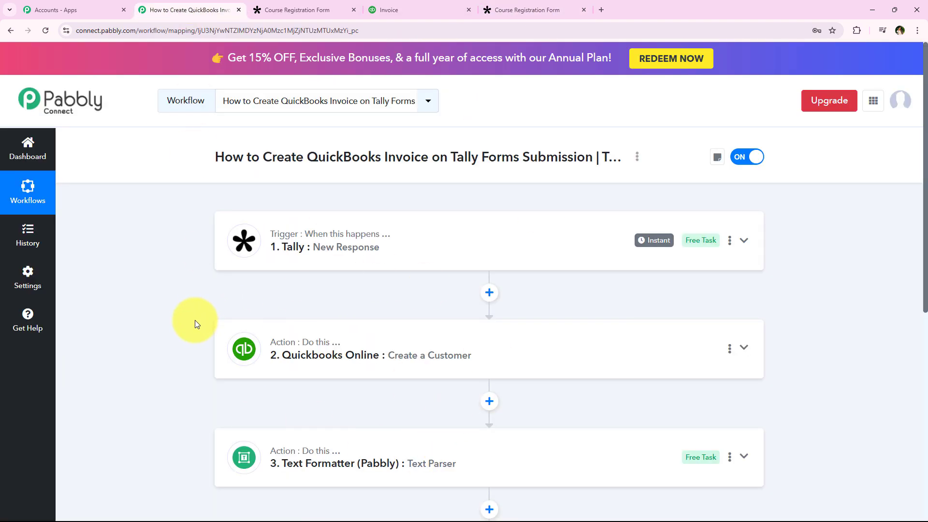
scroll(195, 343, down, 2)
scroll(196, 343, down, 3)
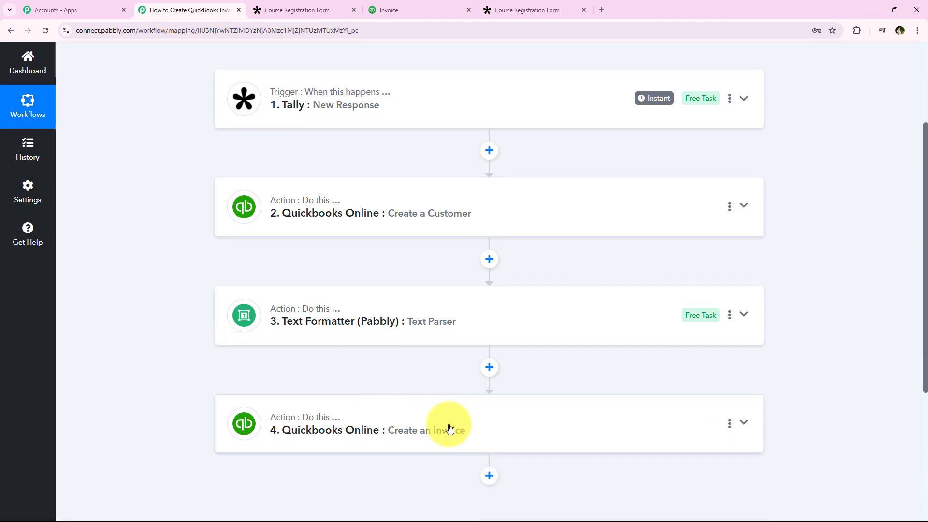
Step: Recheck the QuickBooks invoice's customer, terms and date details, and return to the Pabbly Connect workflow overview
click(456, 7)
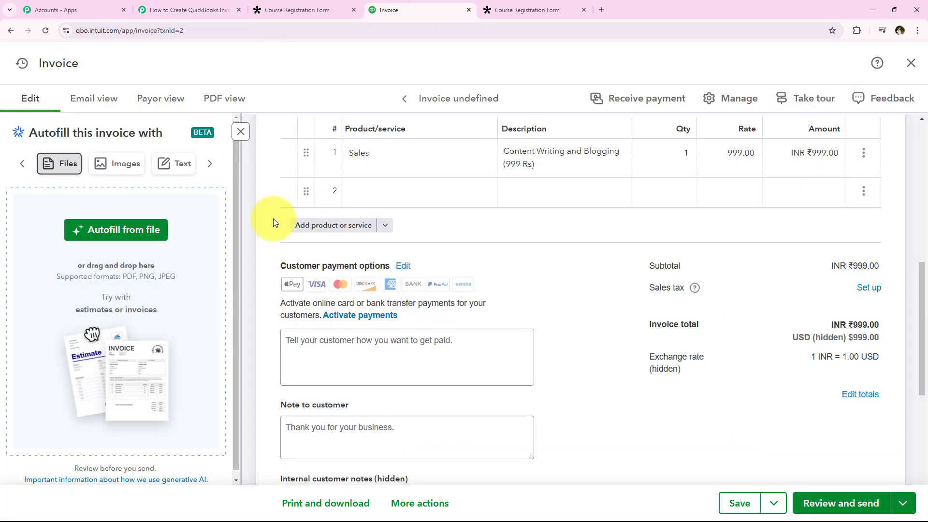
scroll(548, 234, up, 3)
scroll(549, 234, up, 5)
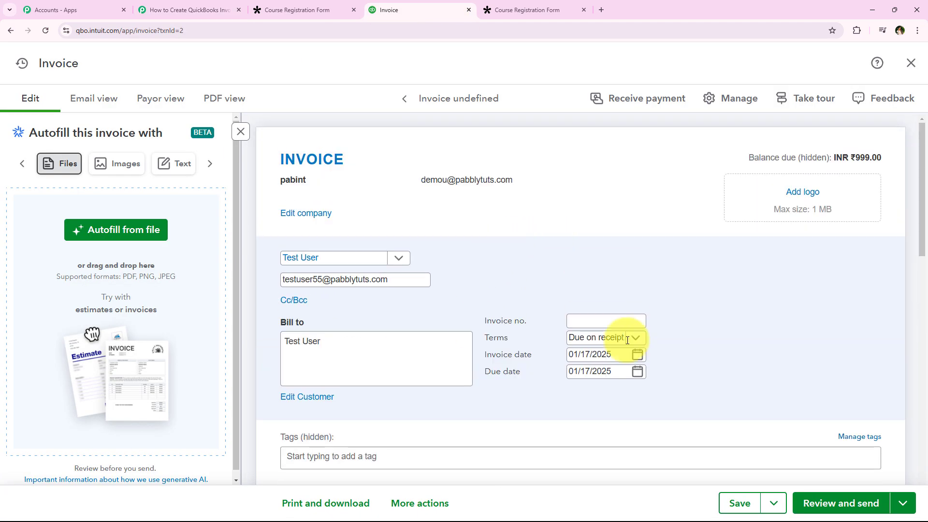
click(223, 10)
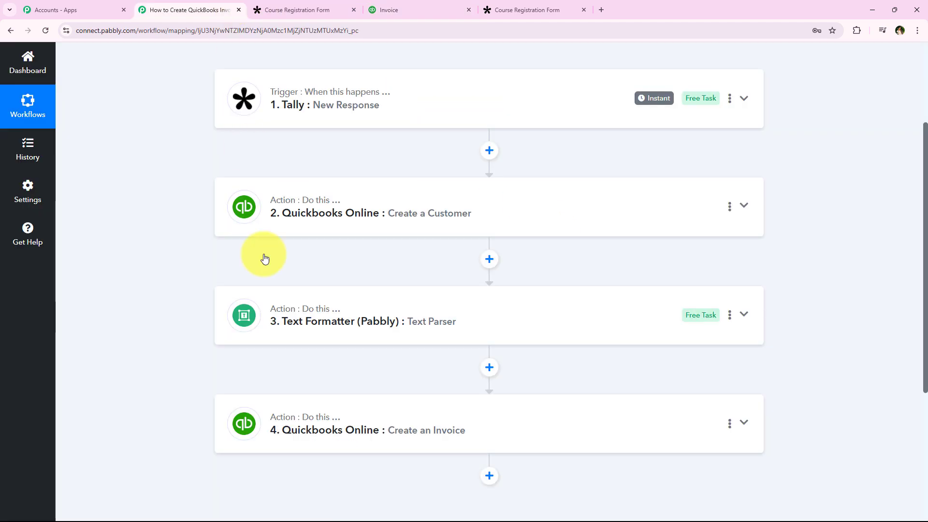
scroll(194, 209, up, 3)
scroll(194, 210, up, 2)
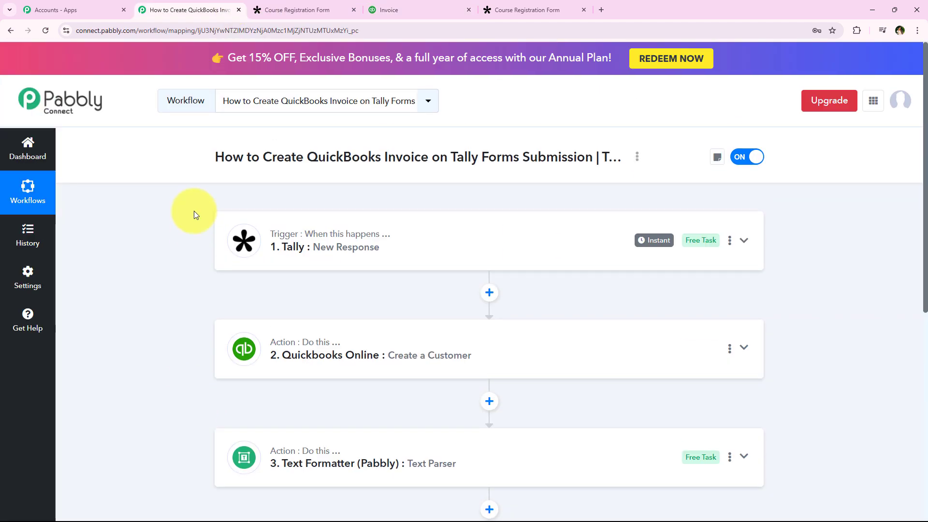